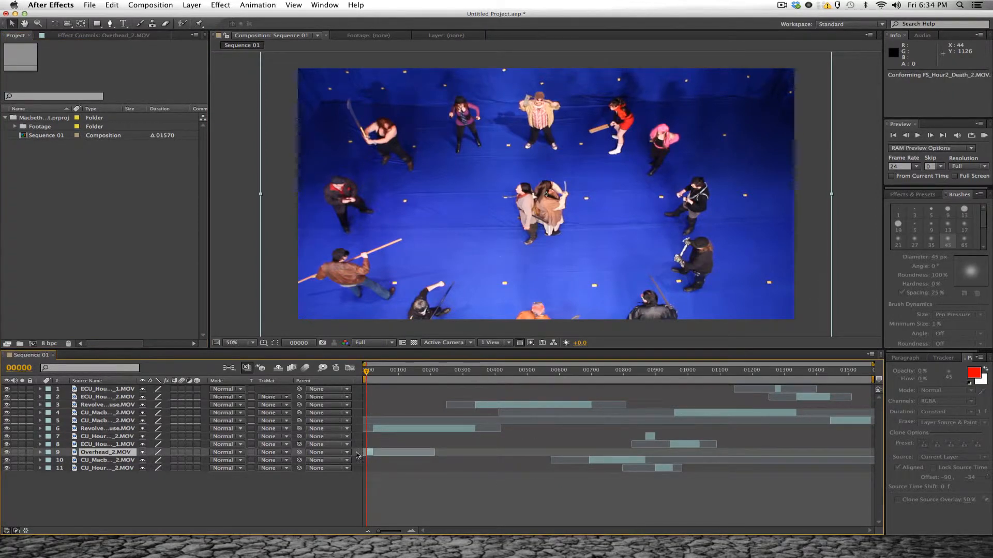
# - Pre-compose Overhead_2.MOV and Revolve_Pause.MOV into a composition named with a person's first name, and move it above all other layers
pyautogui.keyDown('super'); pyautogui.click(124, 430); pyautogui.keyUp('super')
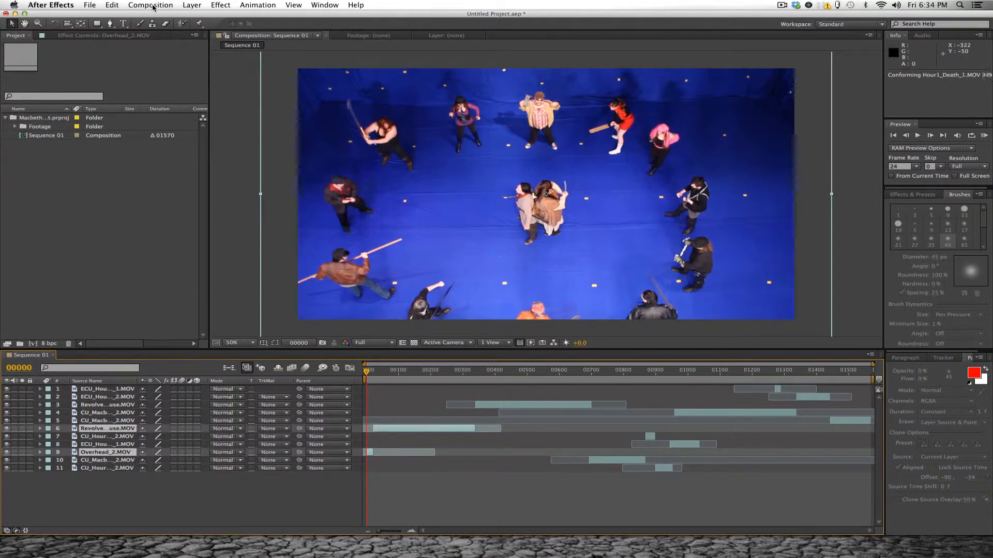
pyautogui.click(170, 5)
pyautogui.click(201, 5)
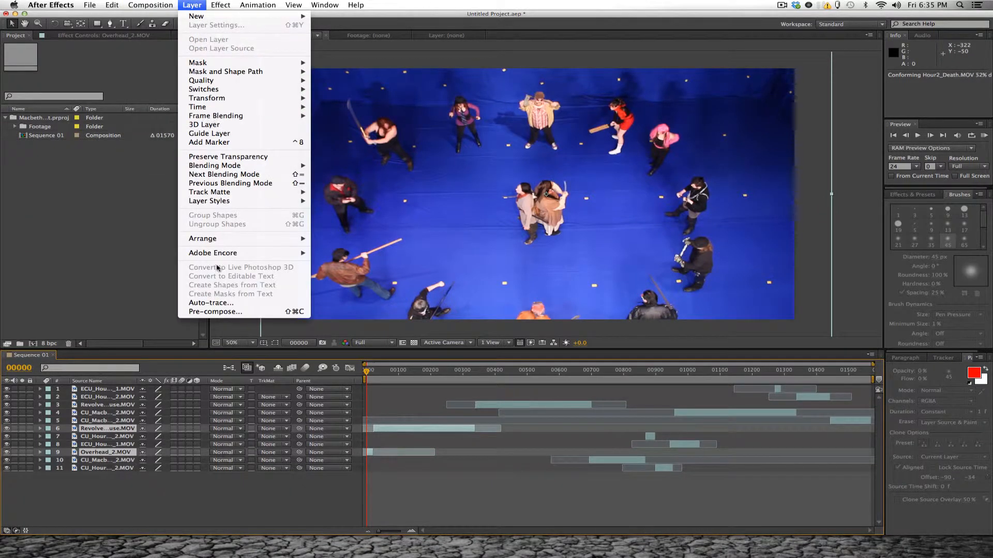
pyautogui.click(220, 312)
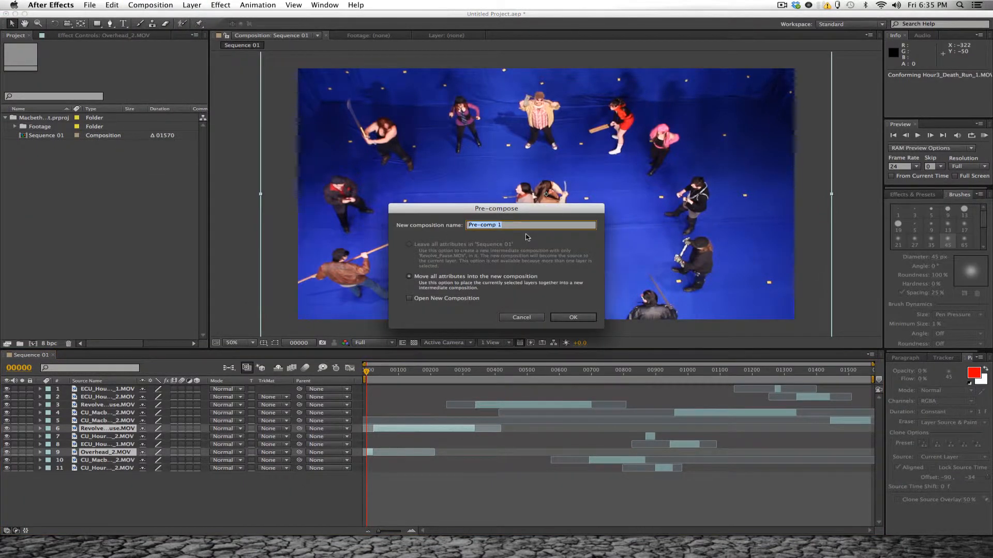
pyautogui.write('Brandon')
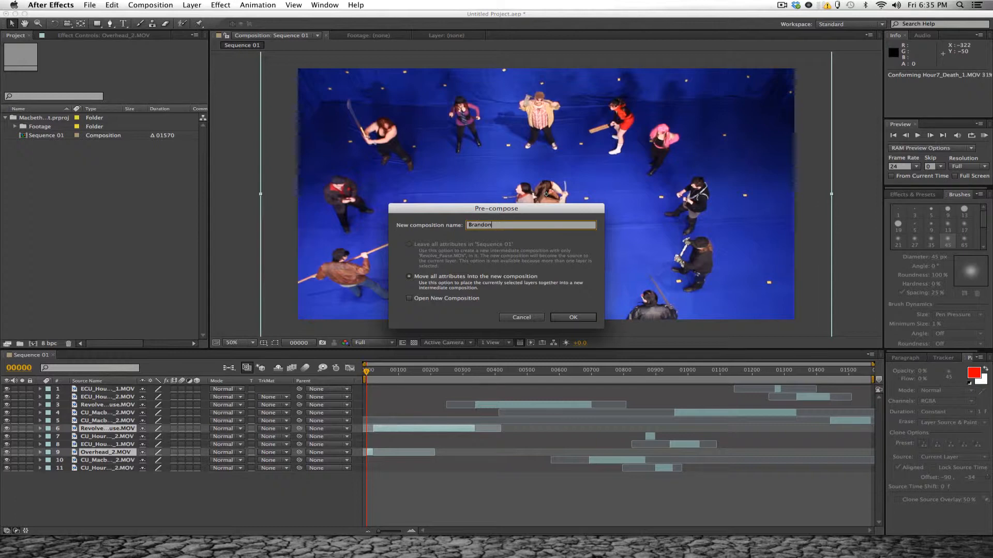
pyautogui.click(583, 321)
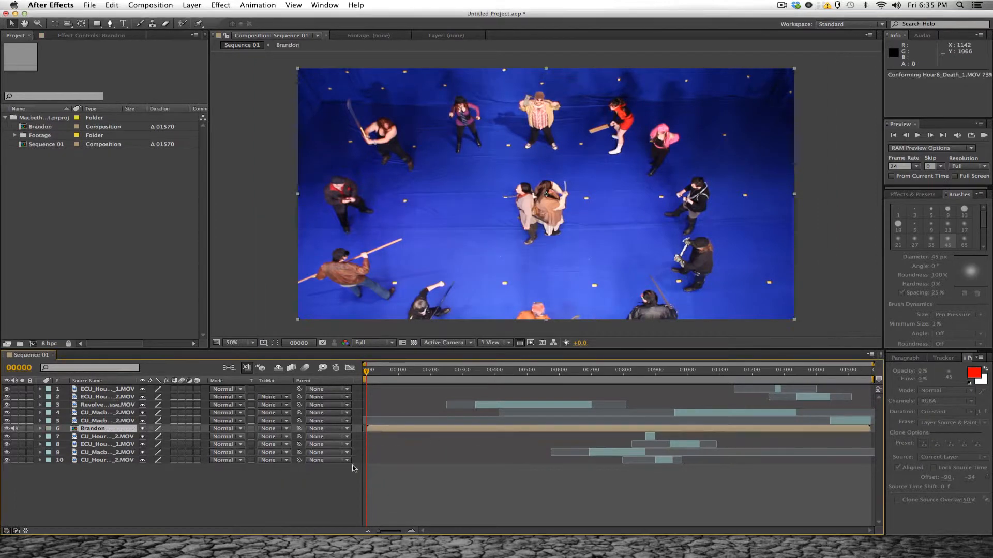
pyautogui.moveTo(106, 432); pyautogui.dragTo(103, 390)
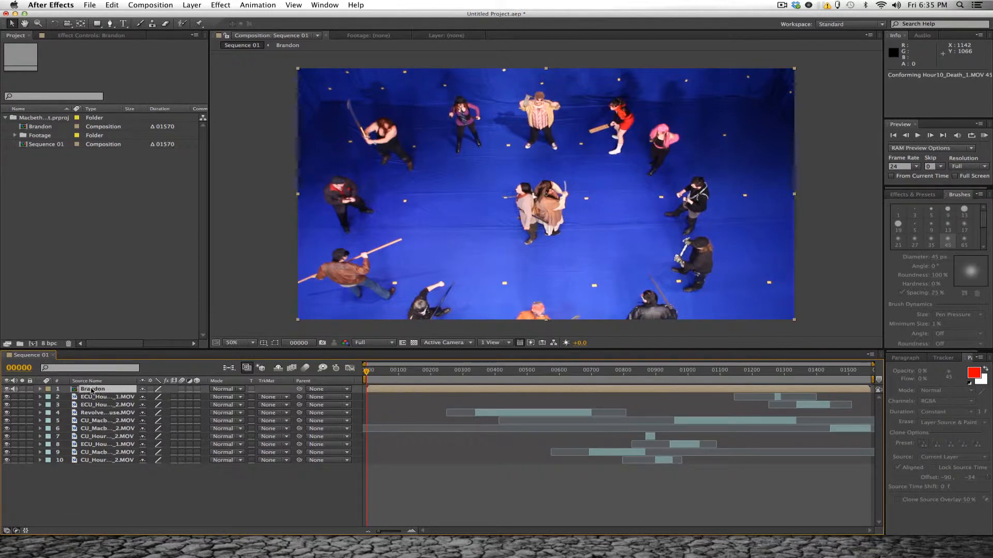
# - Open the new pre-comp, end its work area at frame 339 where the Revolve clip ends, and trim the comp to it
pyautogui.doubleClick(102, 389)
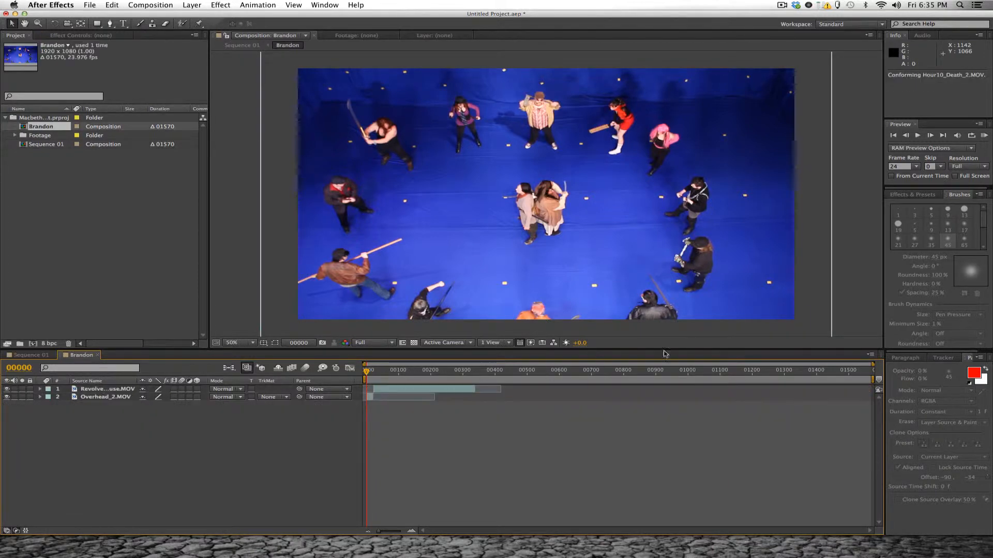
pyautogui.moveTo(873, 380); pyautogui.dragTo(480, 396)
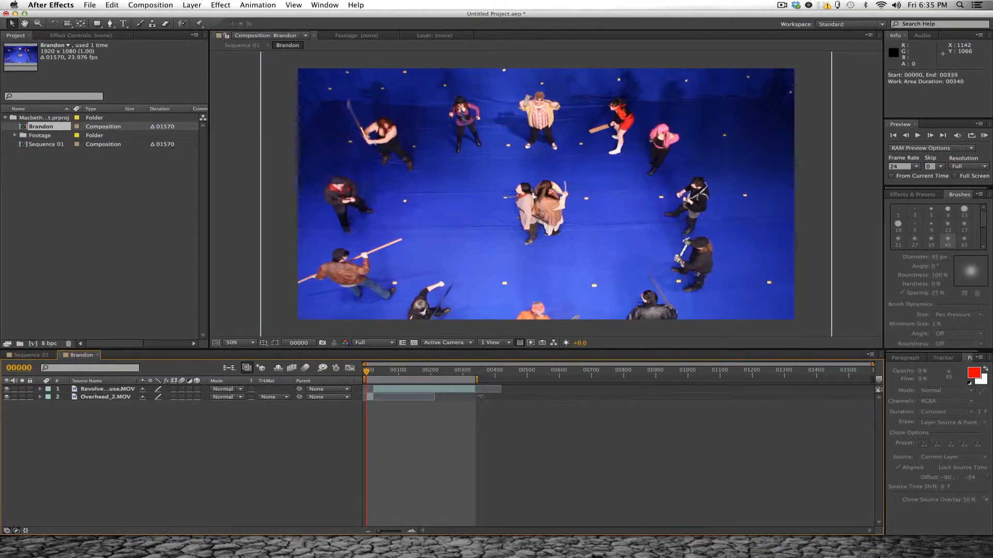
pyautogui.rightClick(465, 381)
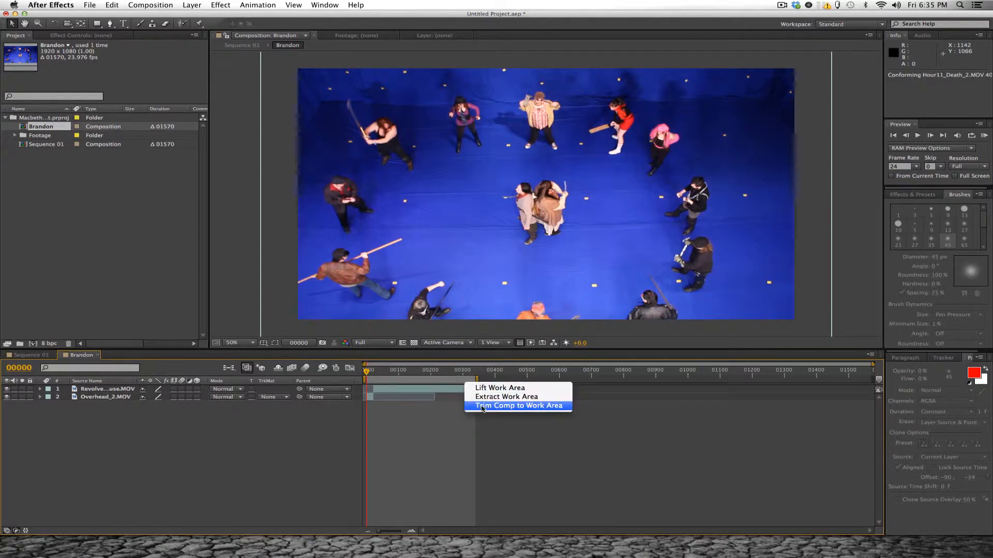
pyautogui.click(482, 407)
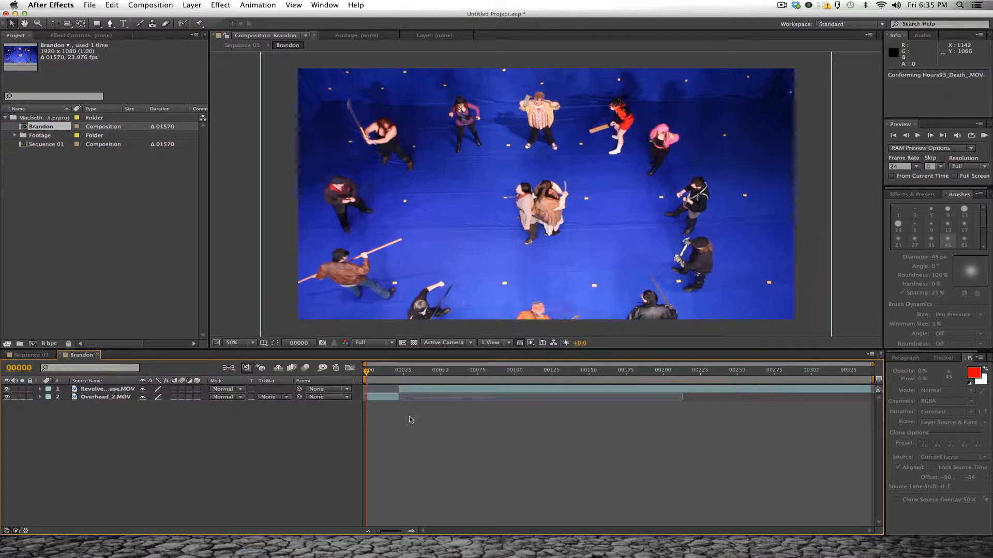
# - Return to Sequence 01, set the viewer resolution to Auto, and scrub through the pre-composed shots
pyautogui.click(29, 355)
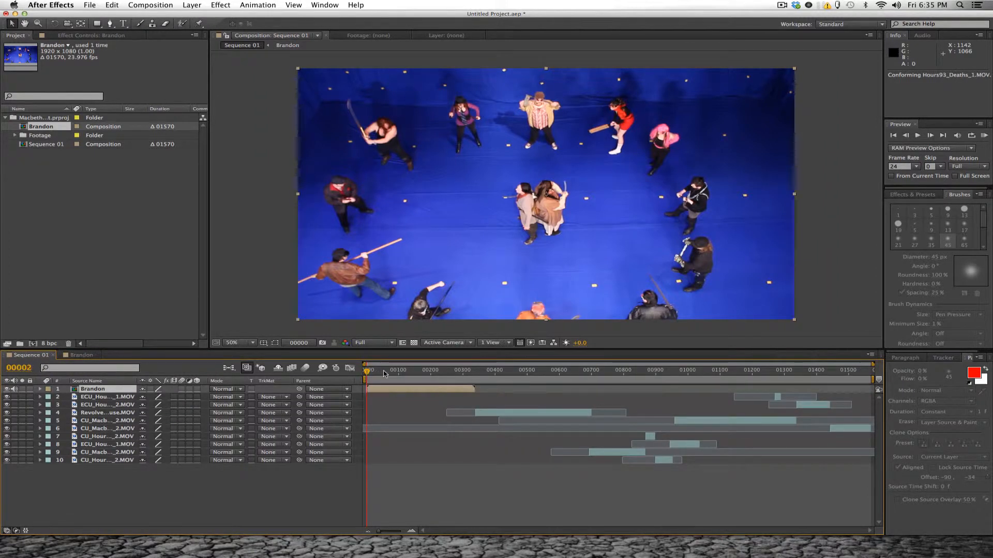
pyautogui.moveTo(367, 372); pyautogui.dragTo(422, 376)
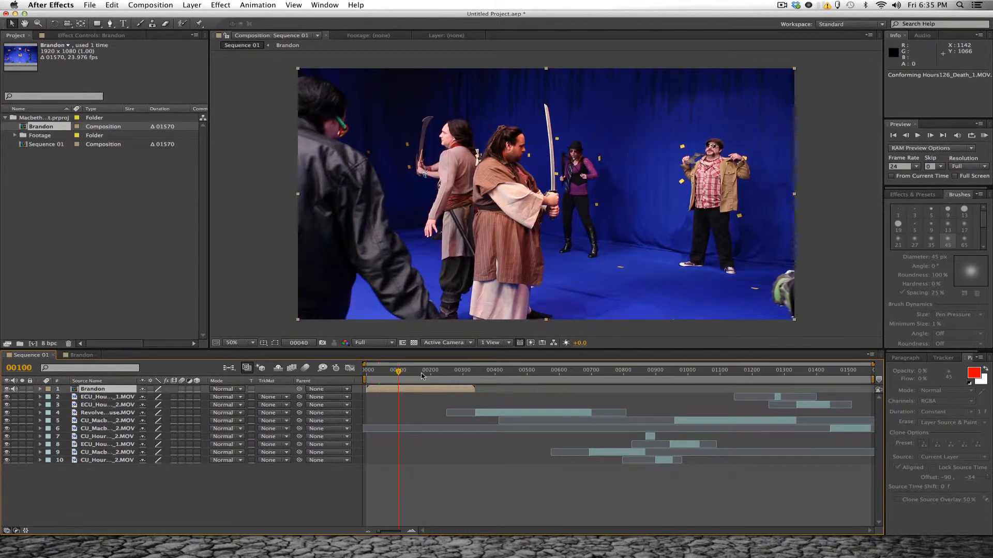
pyautogui.click(372, 342)
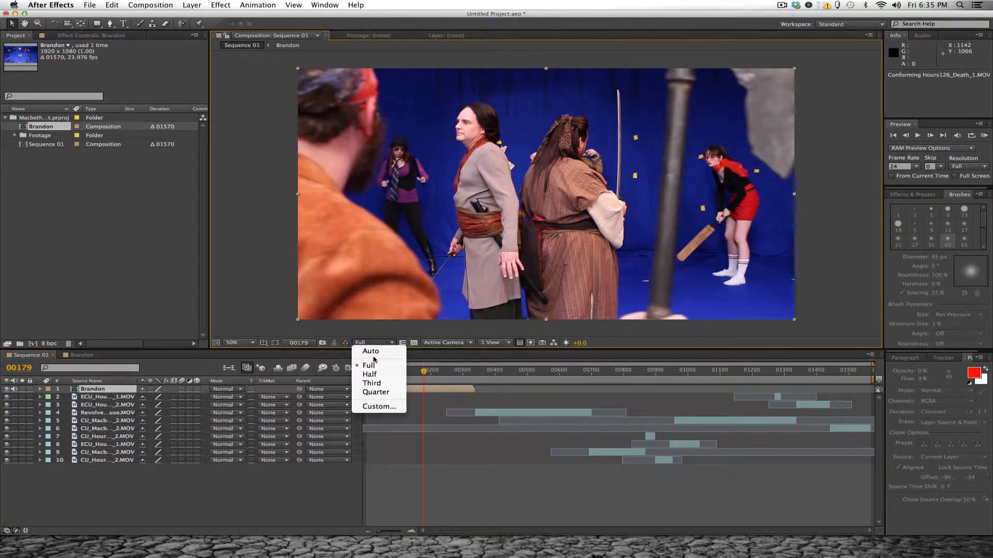
pyautogui.click(373, 352)
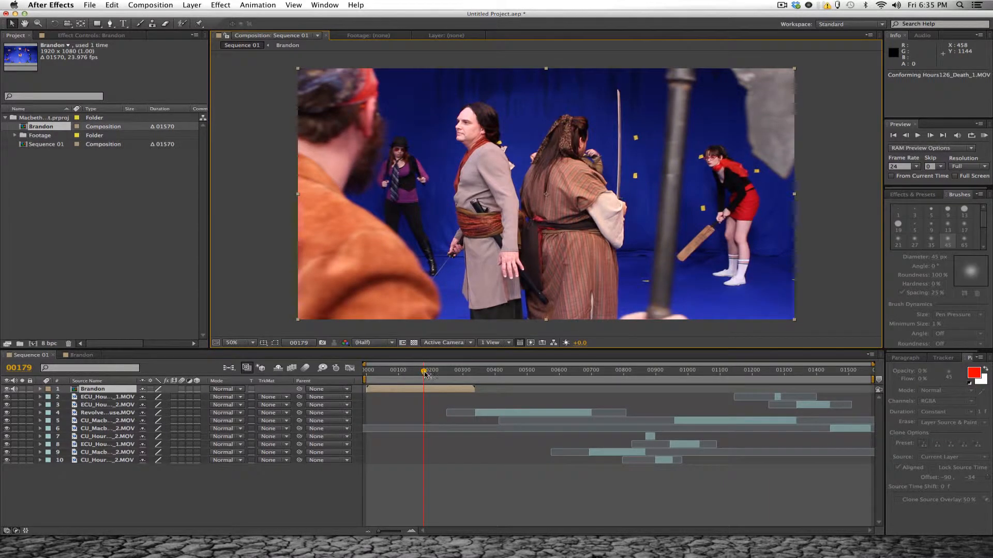
pyautogui.moveTo(424, 373); pyautogui.dragTo(467, 374)
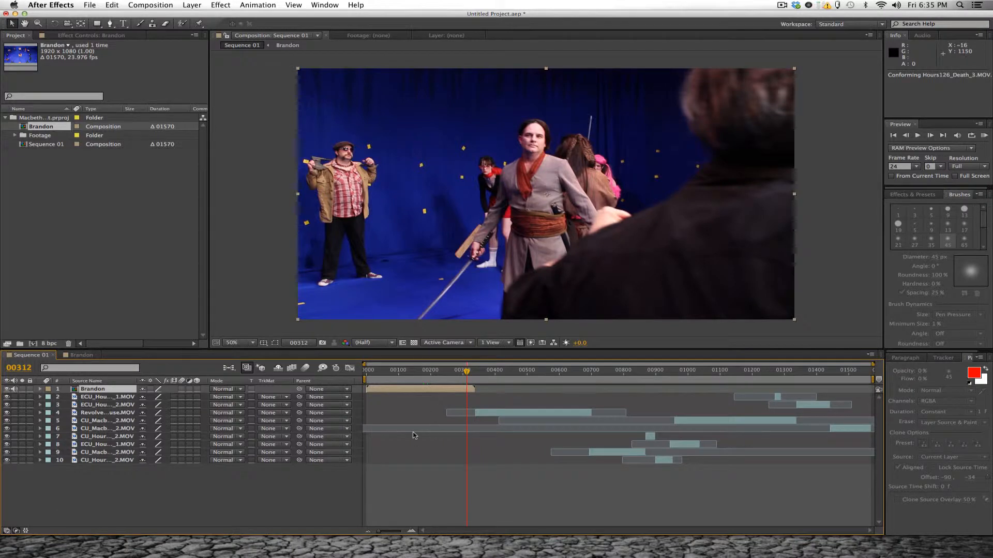
pyautogui.click(377, 371)
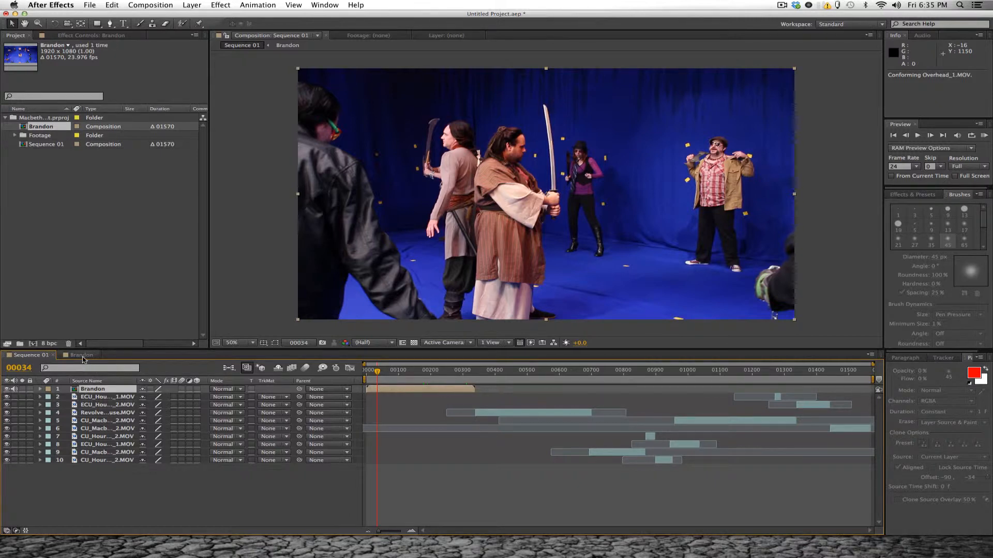
# - Reopen the pre-comp, go to frame 7, and move Overhead_2.MOV above Revolve_Pause.MOV in the layer stack
pyautogui.doubleClick(91, 389)
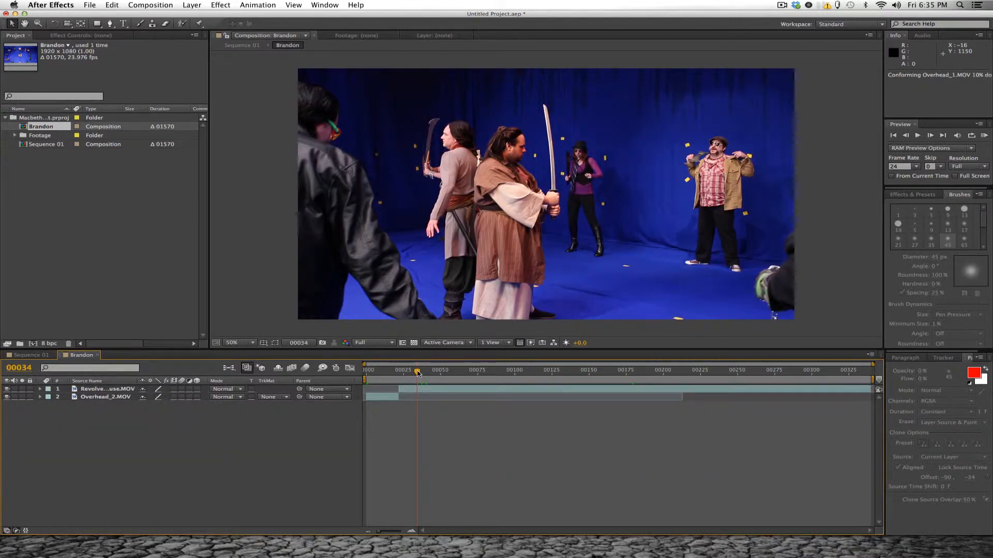
pyautogui.moveTo(417, 373); pyautogui.dragTo(378, 374)
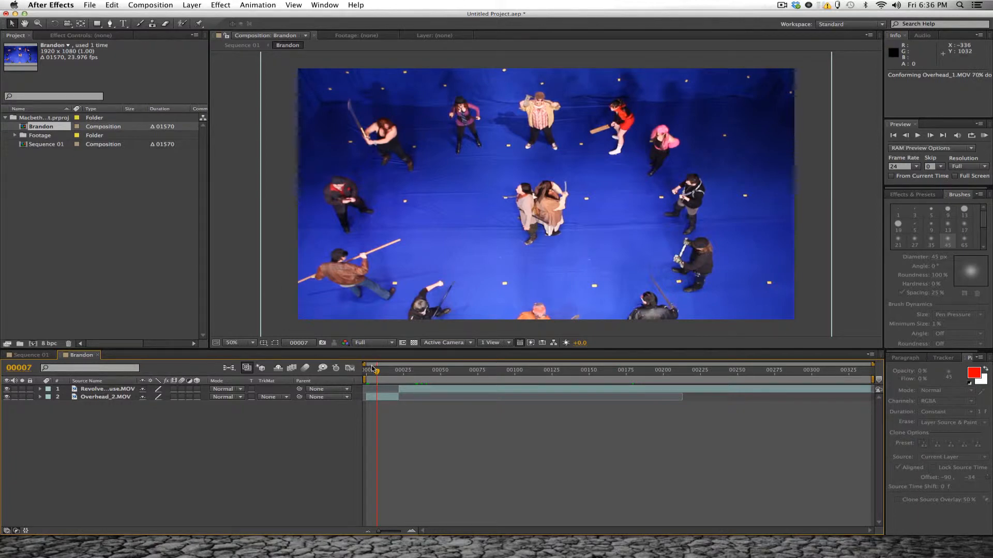
pyautogui.click(109, 389)
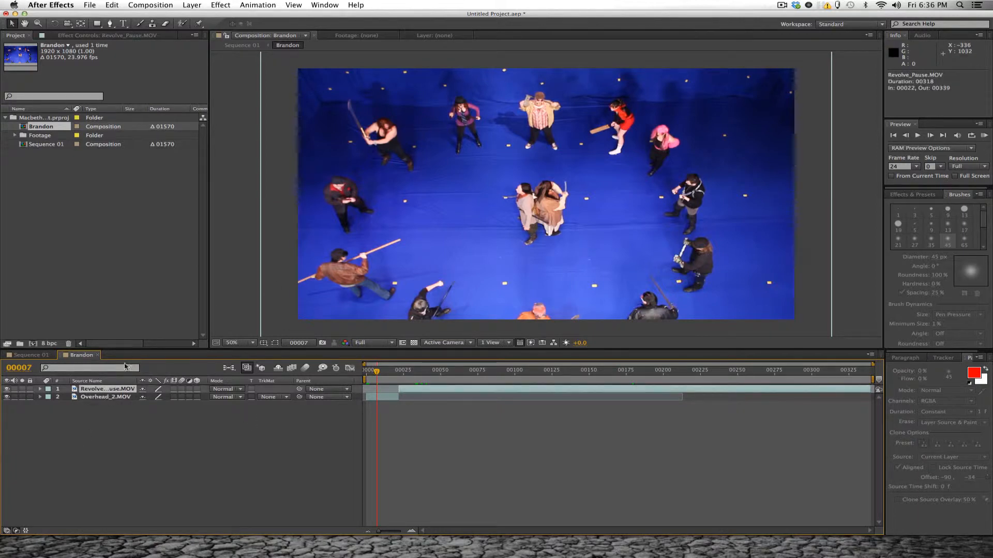
pyautogui.click(105, 398)
pyautogui.moveTo(105, 398); pyautogui.dragTo(106, 386)
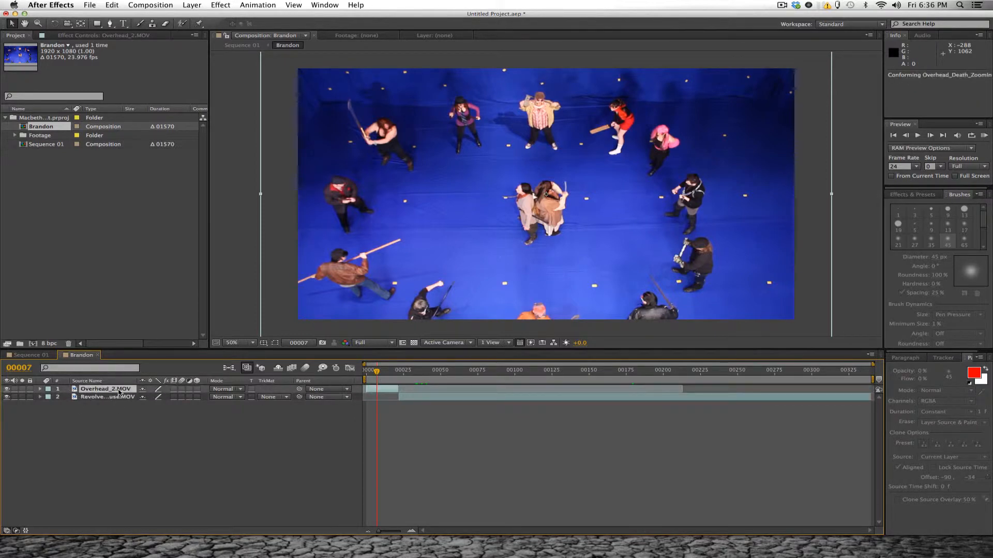
# - Apply Keylight (1.2) to Overhead_2.MOV and sample the blue floor just below the central pair as the Screen Colour
pyautogui.click(219, 4)
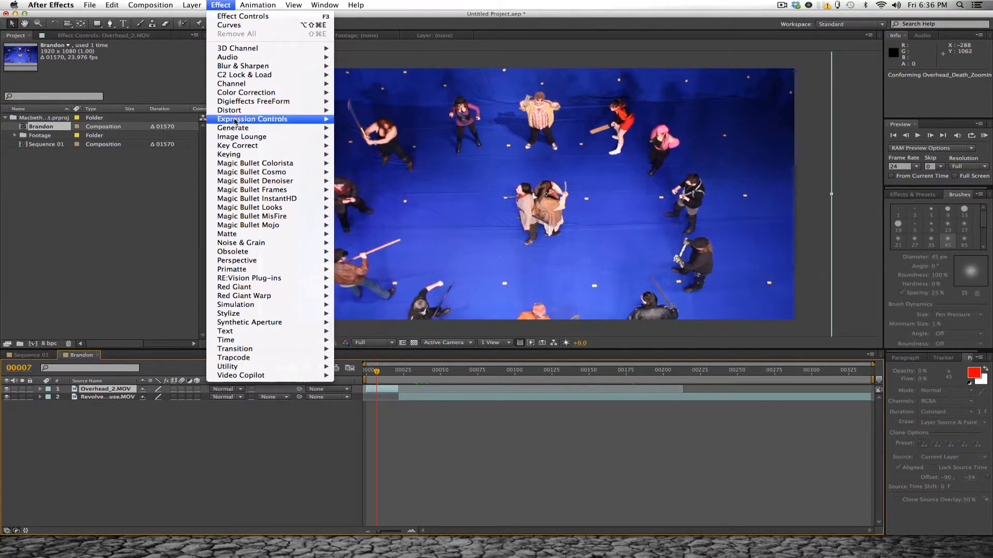
pyautogui.moveTo(240, 157)
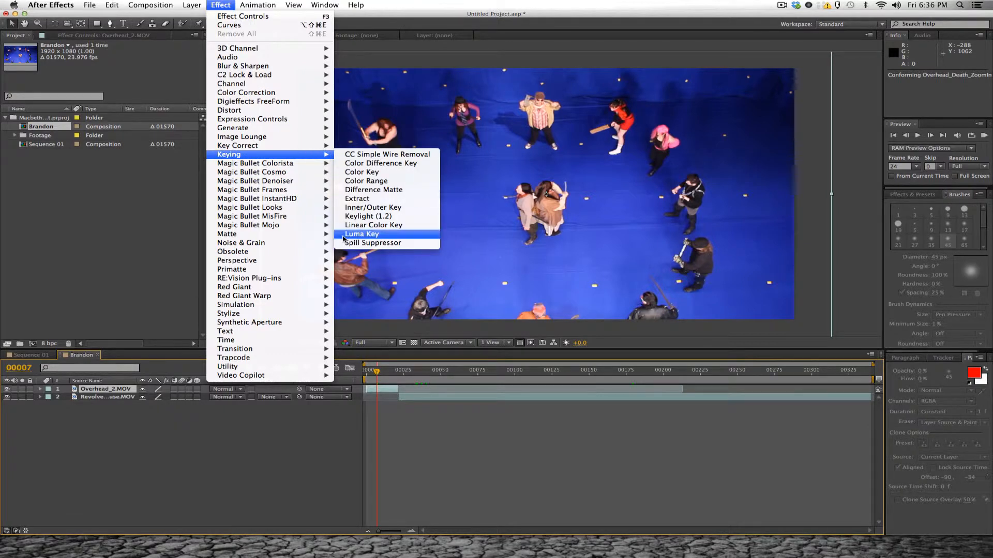
pyautogui.click(360, 216)
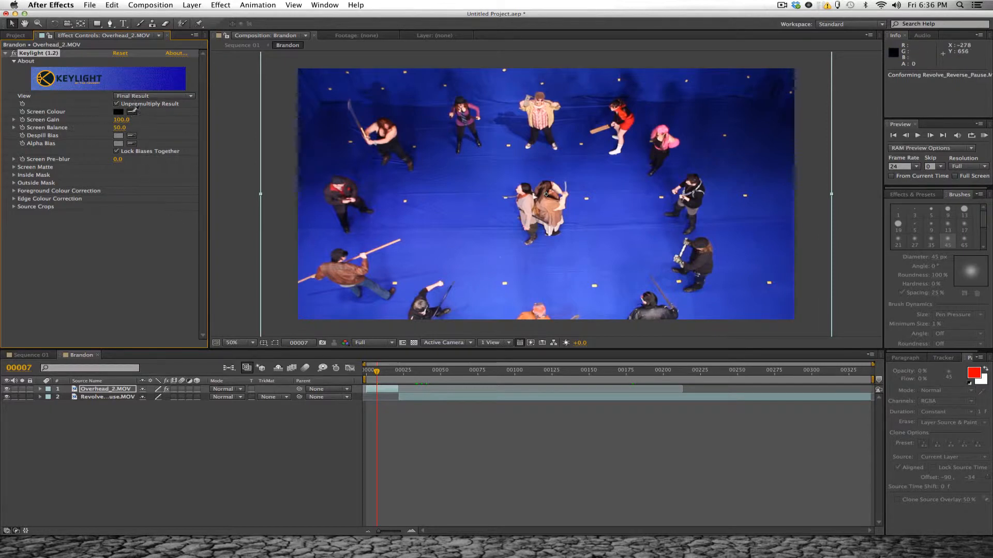
pyautogui.click(133, 111)
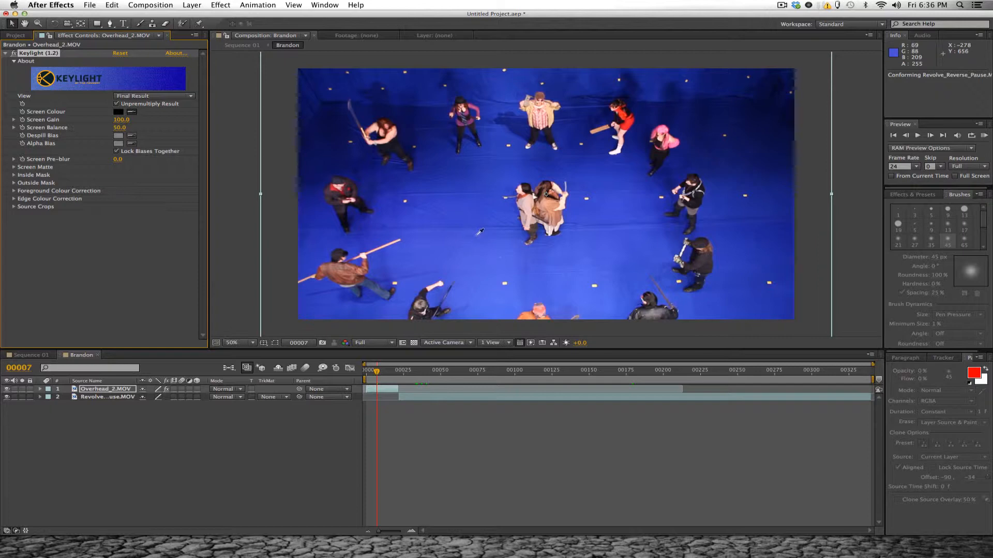
pyautogui.click(512, 255)
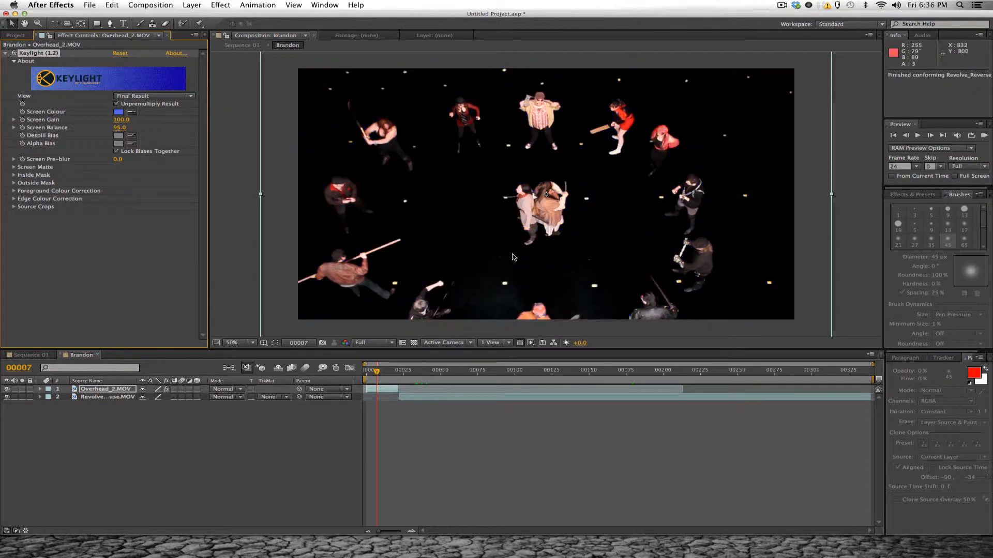
# - Show Keylight's Screen Matte view and set Clip Black to 83 and Clip White to 87
pyautogui.click(151, 97)
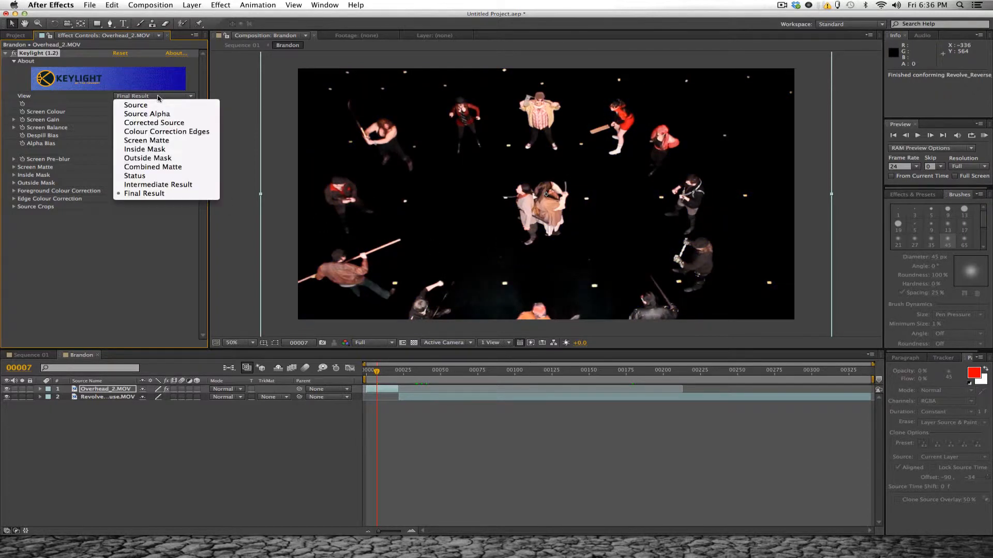
pyautogui.click(145, 141)
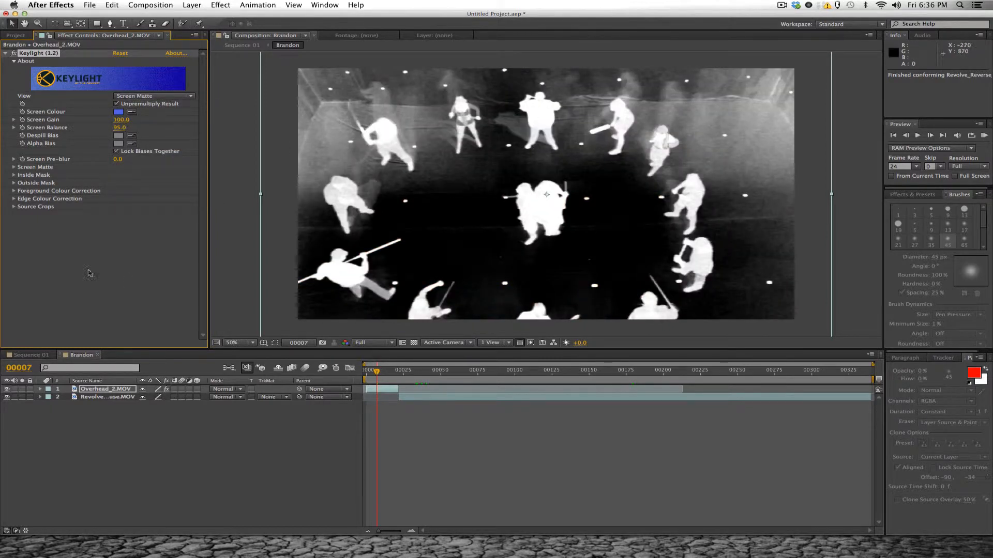
pyautogui.click(14, 167)
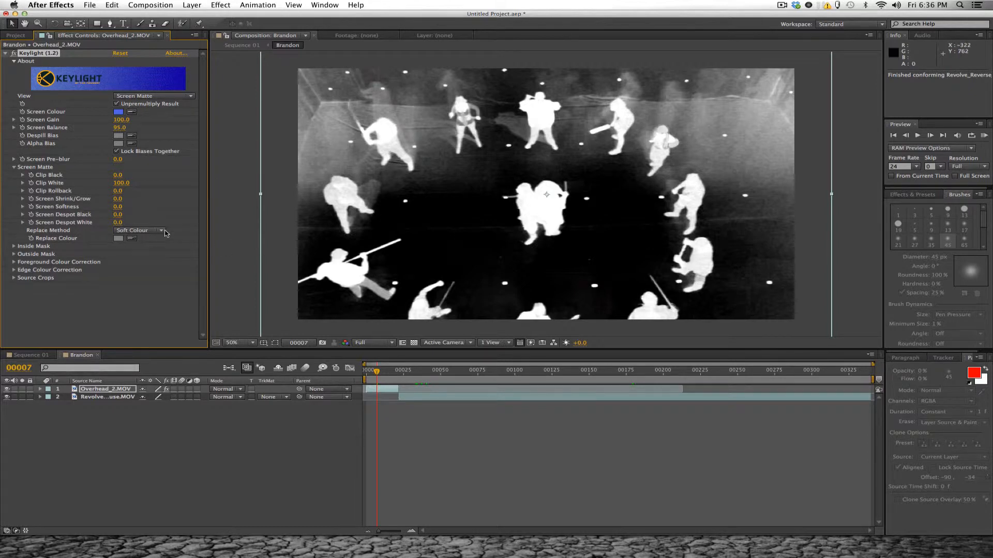
pyautogui.moveTo(117, 178)
pyautogui.mouseDown()
pyautogui.moveTo(145, 174)
pyautogui.moveTo(108, 183)
pyautogui.moveTo(133, 184)
pyautogui.moveTo(125, 176)
pyautogui.moveTo(134, 175)
pyautogui.moveTo(113, 184)
pyautogui.moveTo(123, 174)
pyautogui.mouseUp()
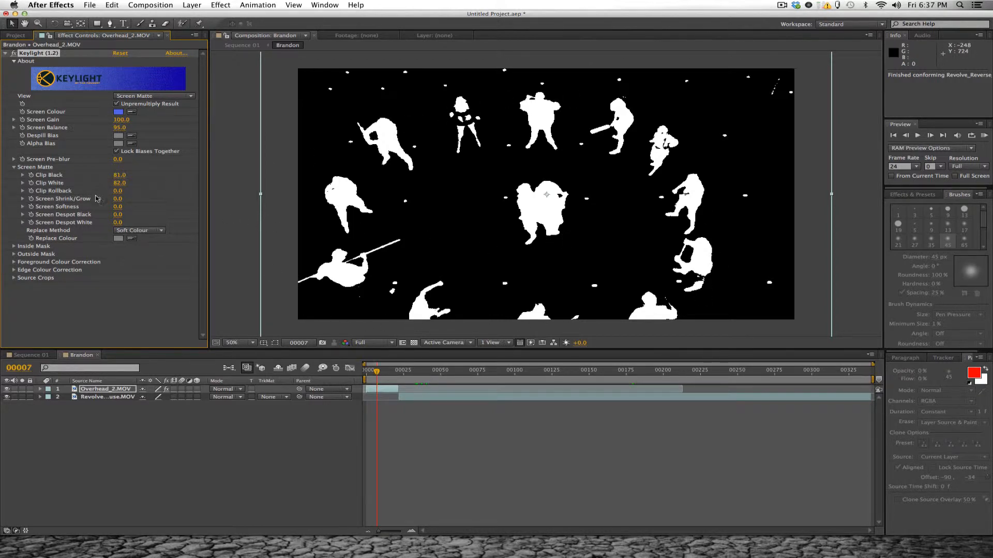
pyautogui.moveTo(118, 182); pyautogui.dragTo(133, 190)
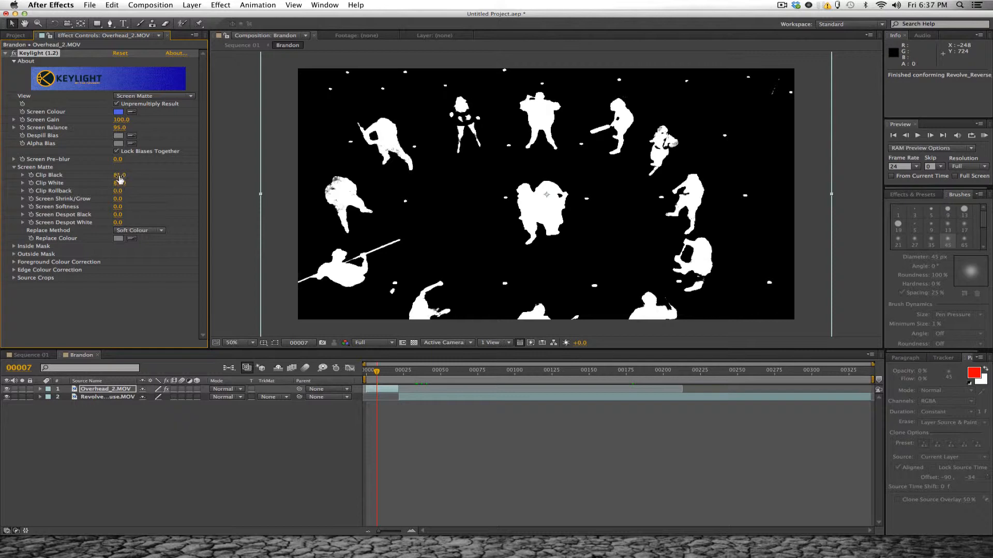
pyautogui.moveTo(119, 174); pyautogui.dragTo(119, 175)
pyautogui.press('Return')
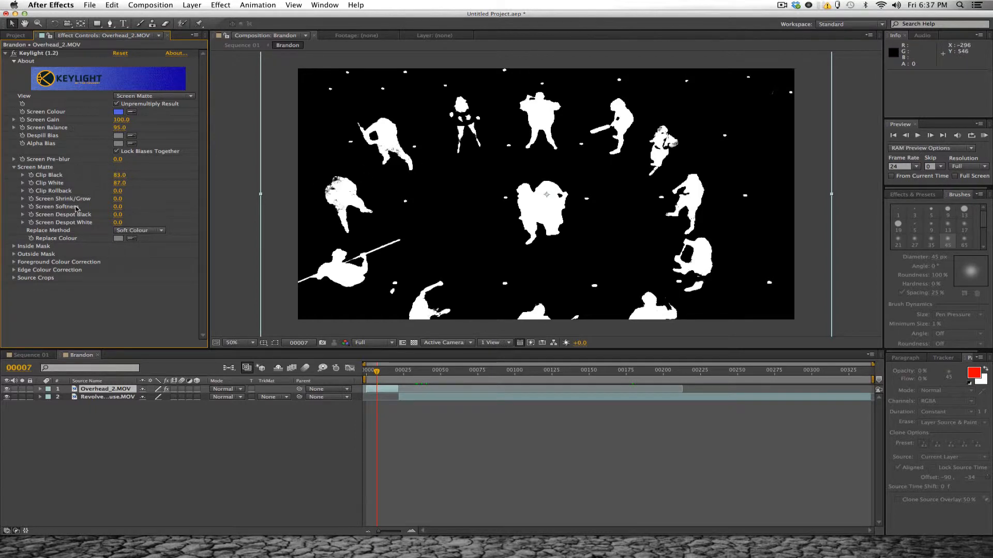
# - Set the matte's Screen Shrink/Grow to -1
pyautogui.click(116, 200)
pyautogui.write('-1')
pyautogui.press('Return')
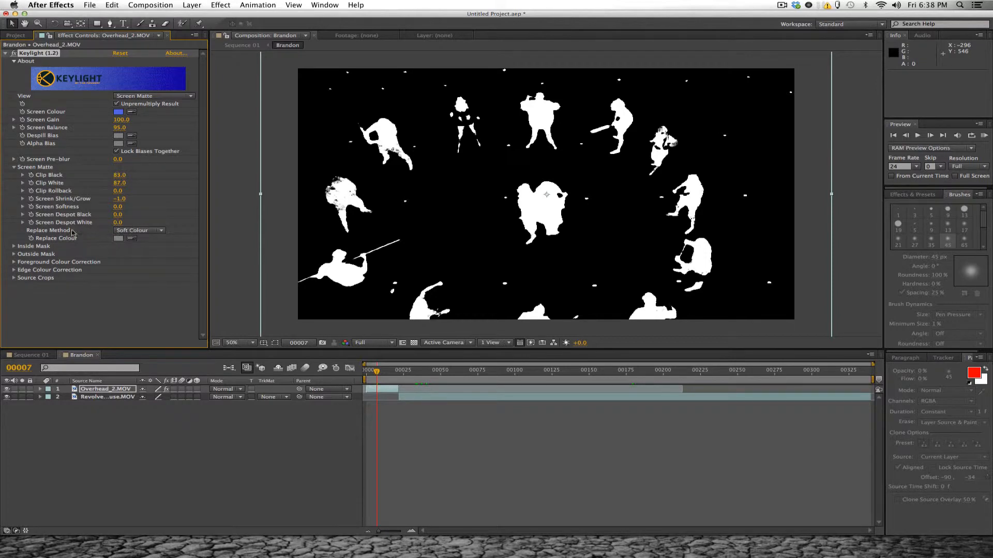
# - Set the matte's Replace Method to Hard Colour and its Replace Colour to the saturated blue 0011FF
pyautogui.click(142, 234)
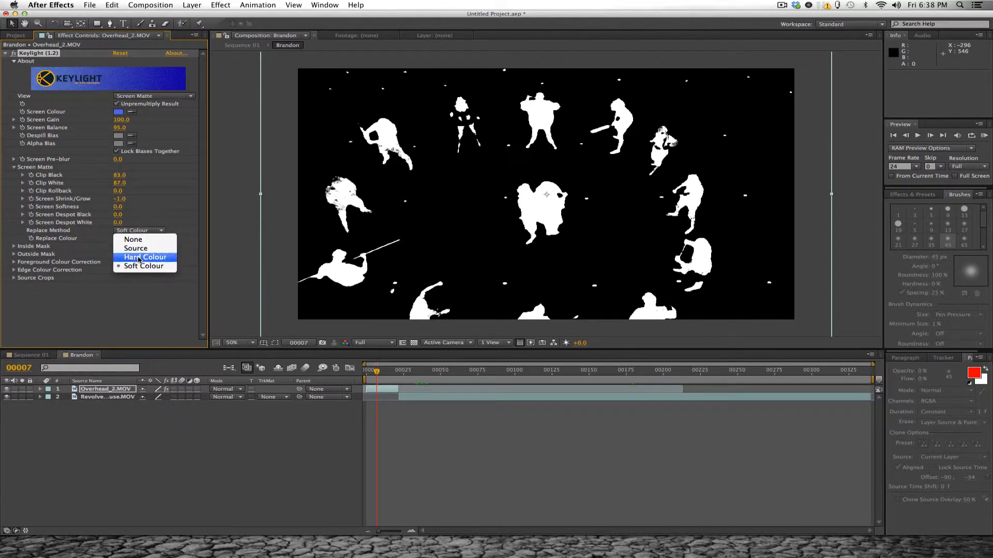
pyautogui.click(128, 246)
pyautogui.click(119, 240)
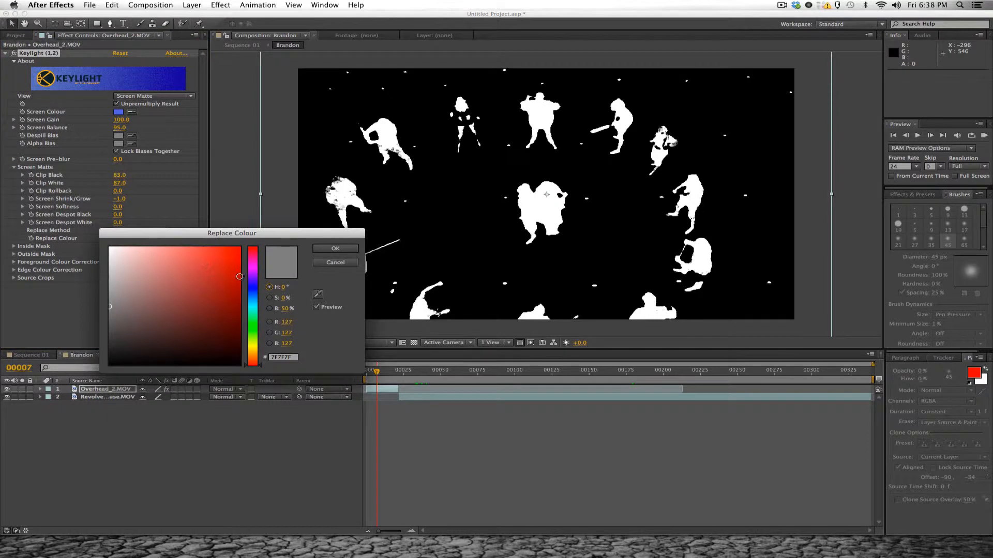
pyautogui.click(253, 287)
pyautogui.moveTo(237, 273); pyautogui.dragTo(241, 246)
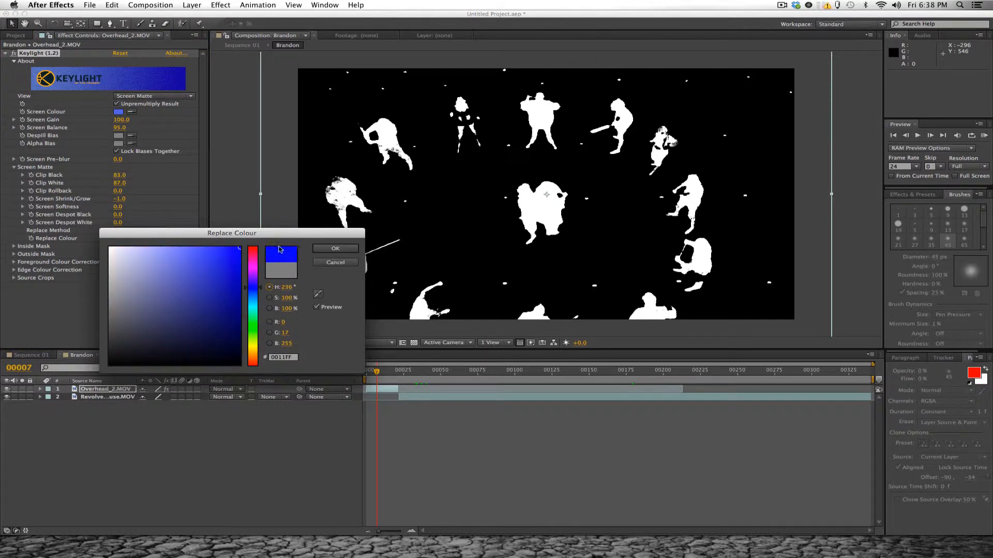
pyautogui.click(335, 248)
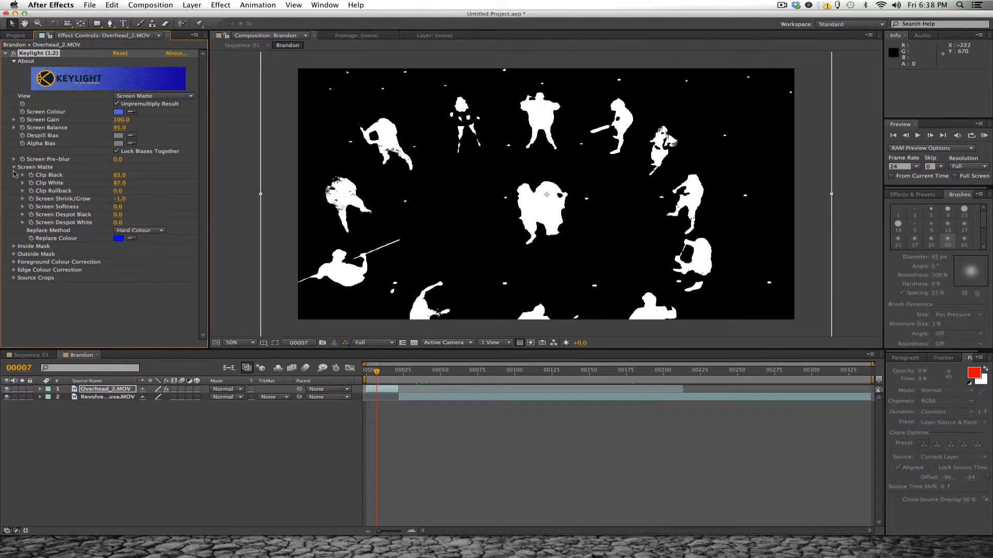
# - Set Keylight's Screen Pre-blur to 1.5
pyautogui.click(14, 167)
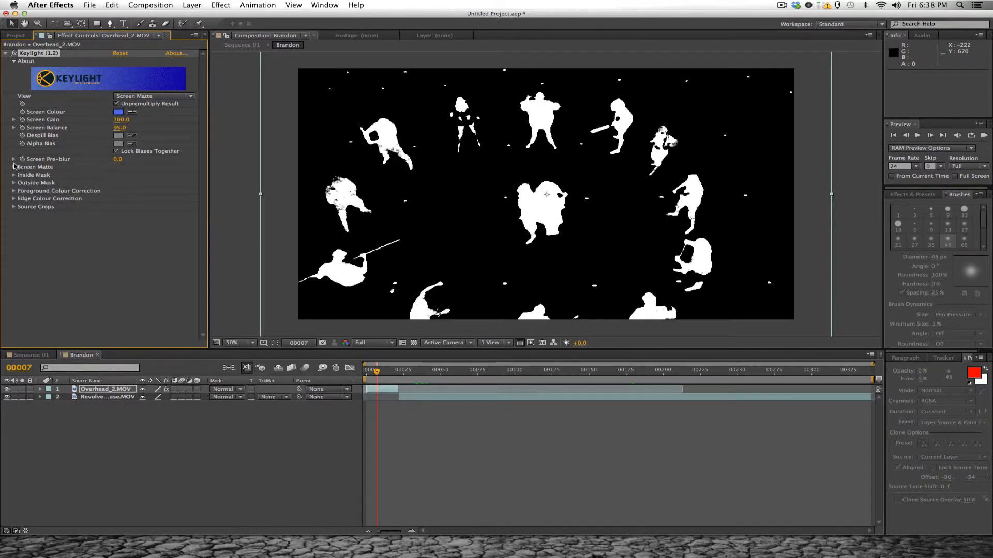
pyautogui.click(122, 159)
pyautogui.write('1.5')
pyautogui.press('Return')
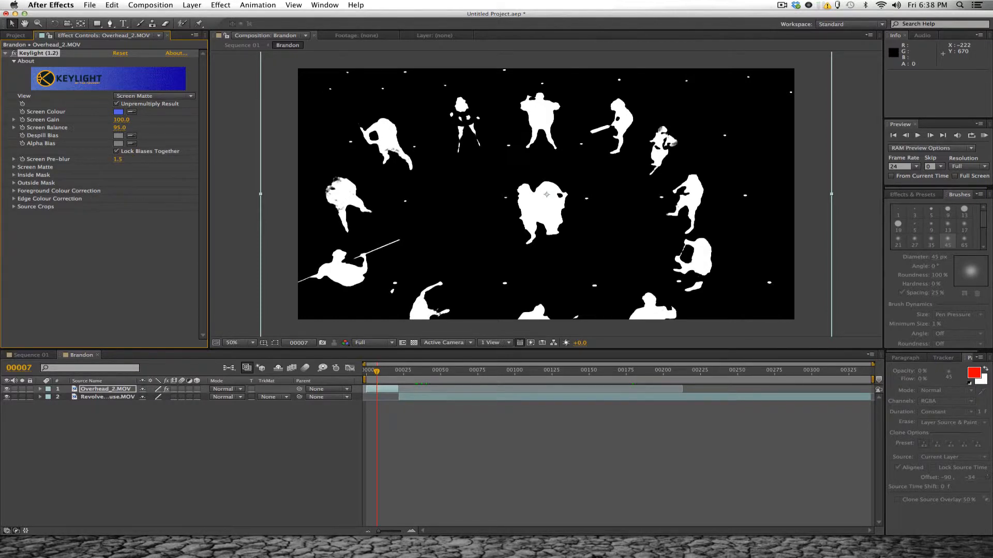
pyautogui.click(118, 135)
pyautogui.moveTo(246, 286); pyautogui.dragTo(256, 285)
pyautogui.click(333, 262)
# - Show Keylight's Source view and sample the Despill Bias colour from the sword blade of the upper-left fighter
pyautogui.click(178, 96)
pyautogui.click(145, 194)
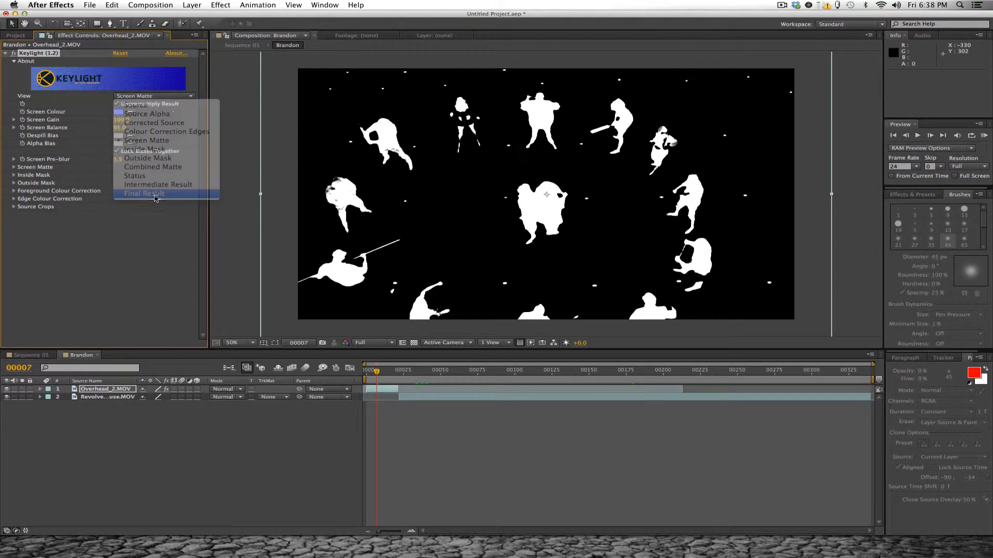
pyautogui.click(176, 98)
pyautogui.click(135, 105)
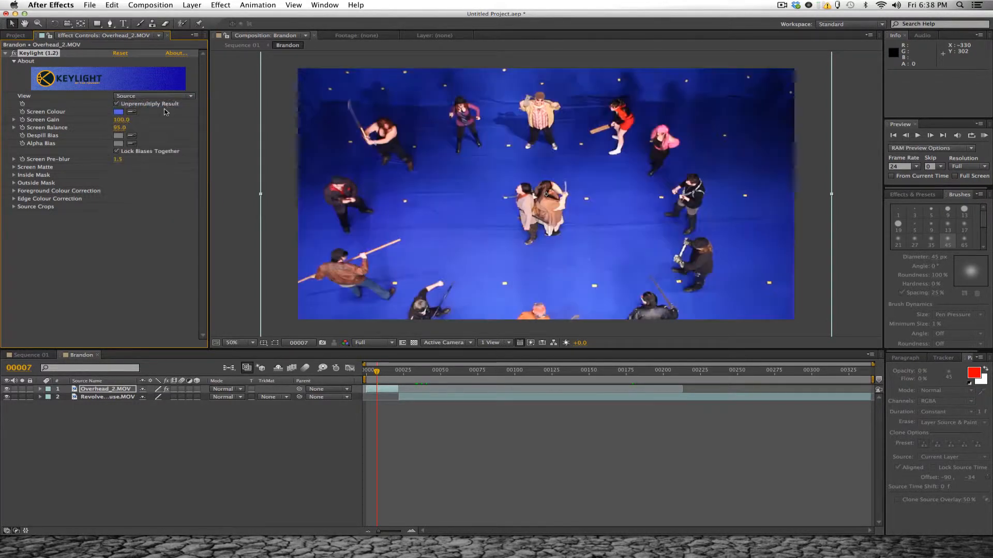
pyautogui.click(132, 113)
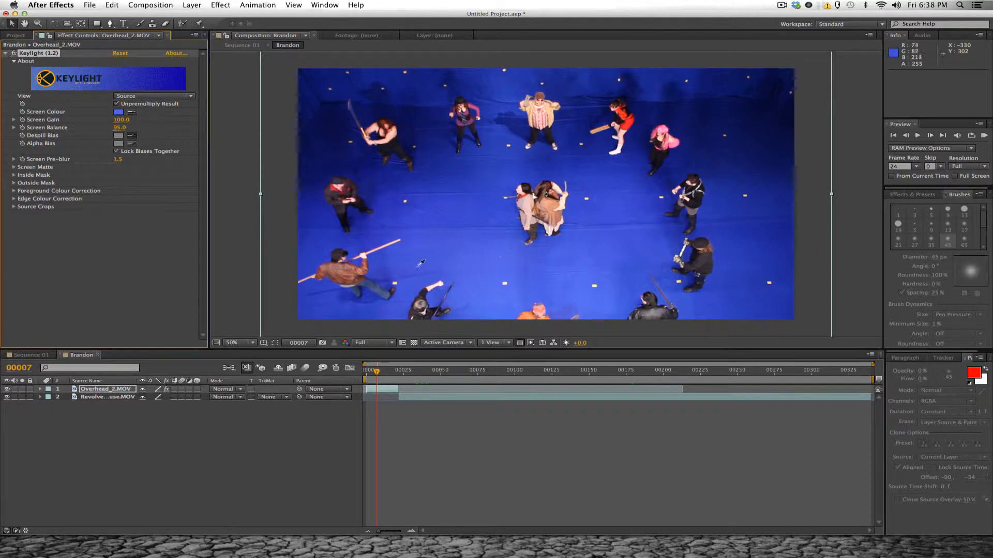
pyautogui.click(354, 107)
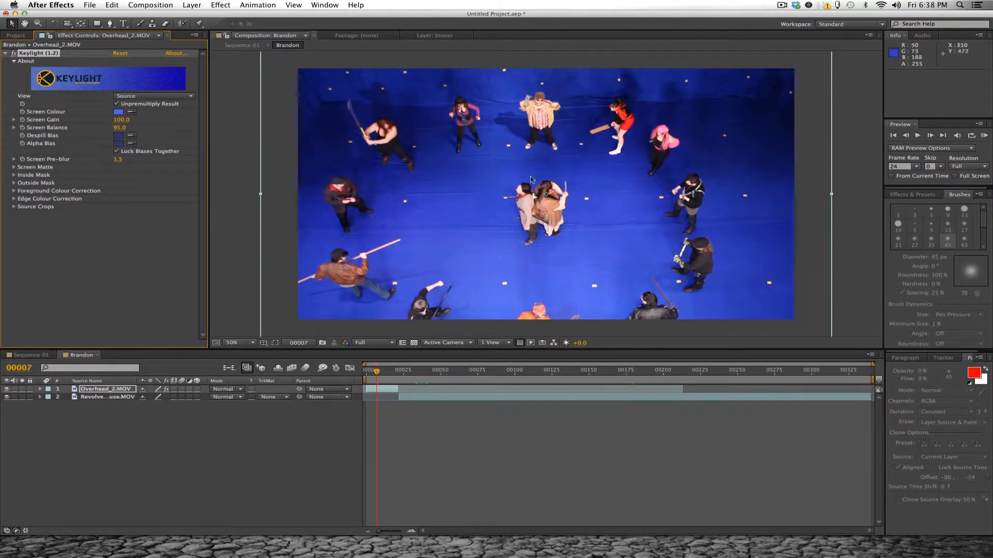
# - Show Keylight's Screen Matte view and set Clip White to 88 and Clip Black to 75
pyautogui.click(126, 96)
pyautogui.click(145, 142)
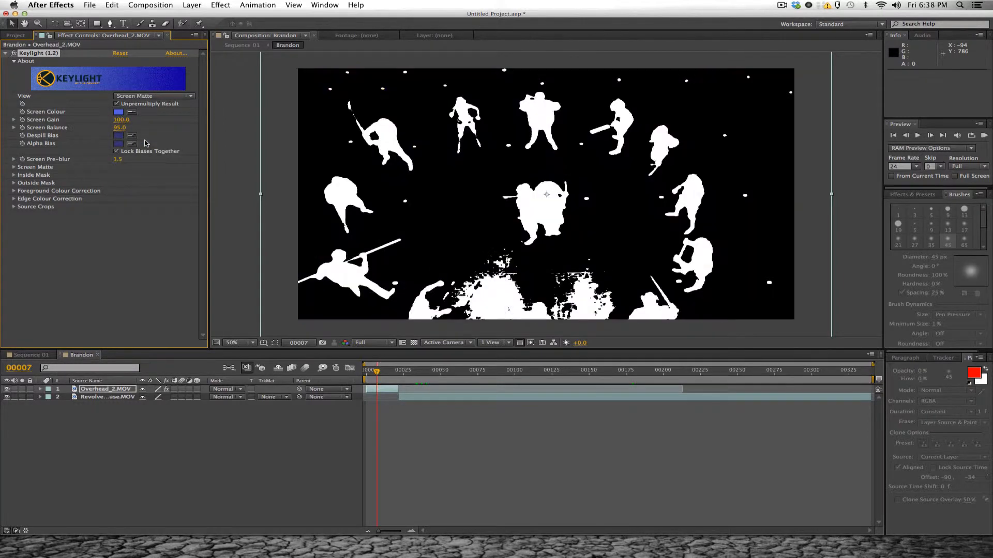
pyautogui.click(16, 169)
pyautogui.click(16, 169)
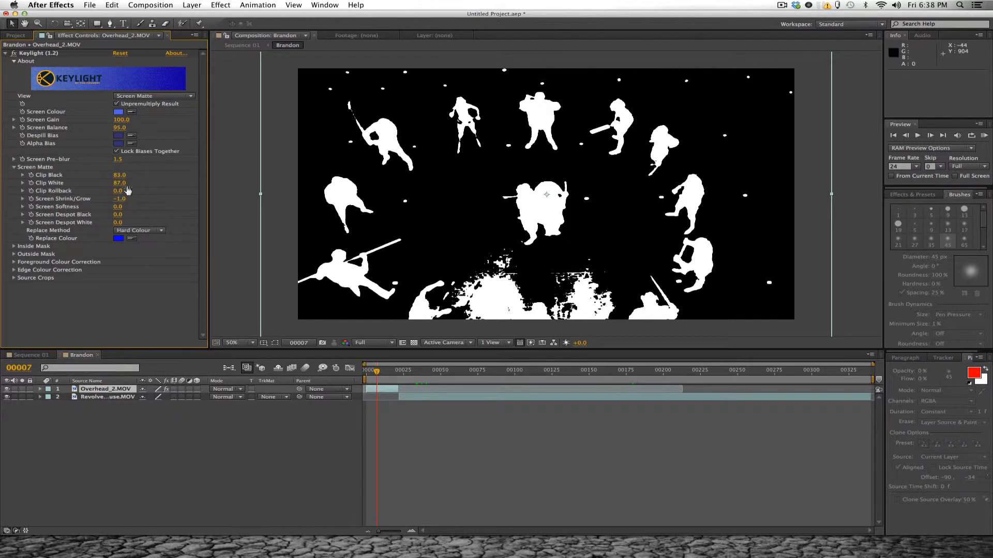
pyautogui.moveTo(121, 183)
pyautogui.mouseDown()
pyautogui.moveTo(93, 178)
pyautogui.moveTo(132, 179)
pyautogui.moveTo(121, 181)
pyautogui.mouseUp()
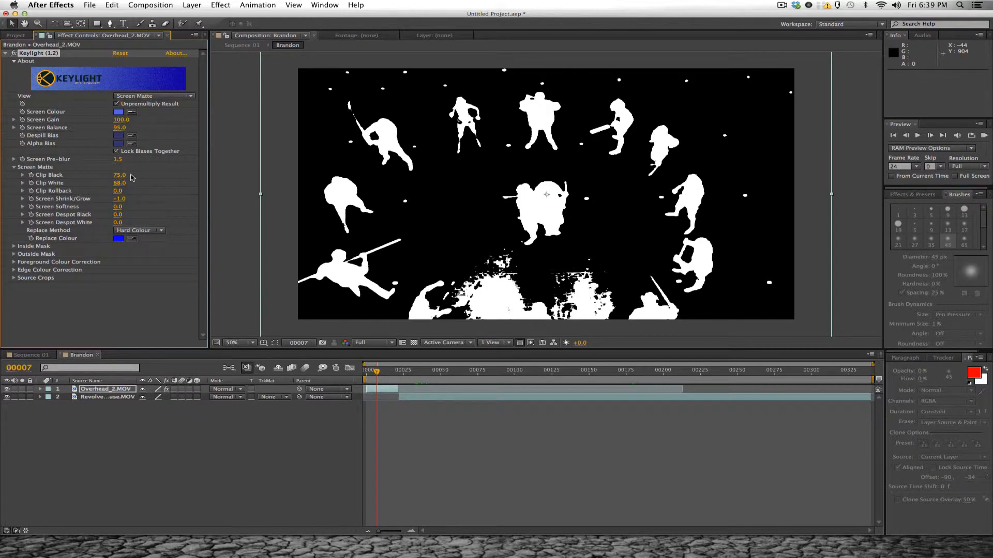
pyautogui.moveTo(120, 176); pyautogui.dragTo(123, 175)
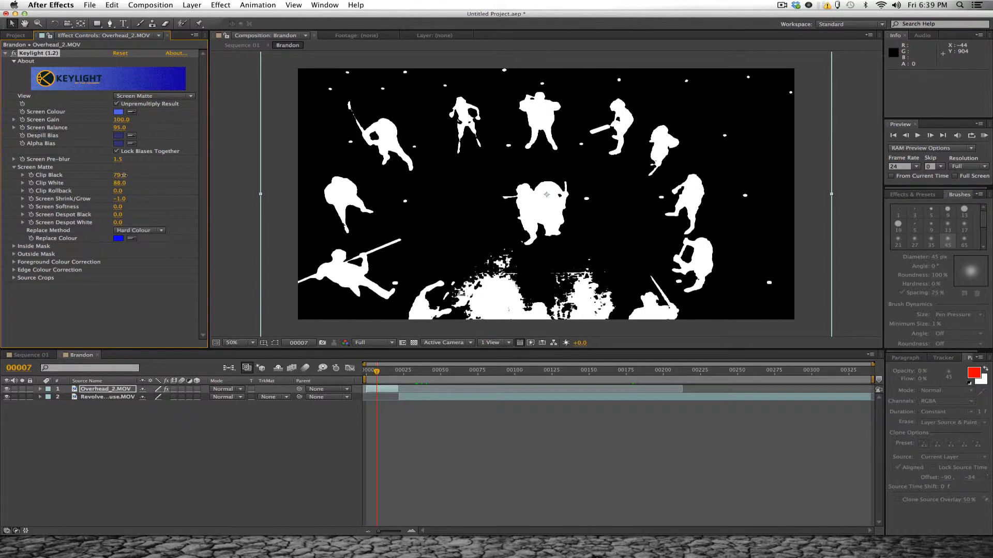
pyautogui.click(19, 168)
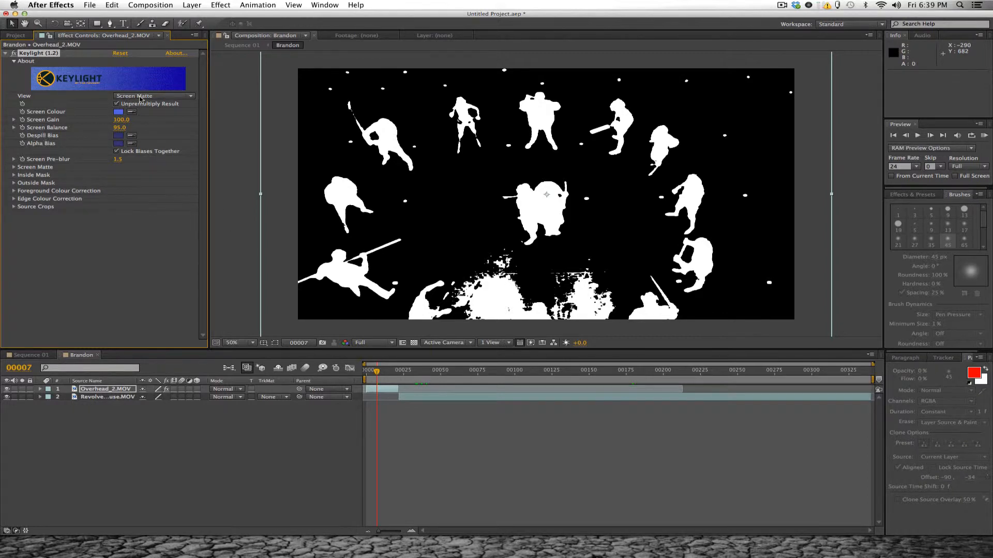
# - Show Keylight's Final Result view and go to frame 20 with the central pair in close-up
pyautogui.click(182, 100)
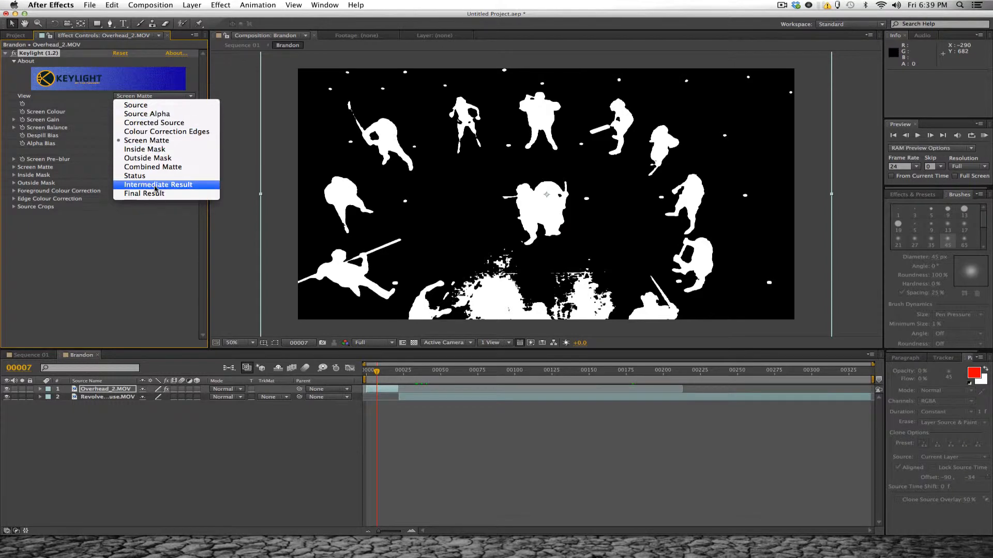
pyautogui.click(193, 195)
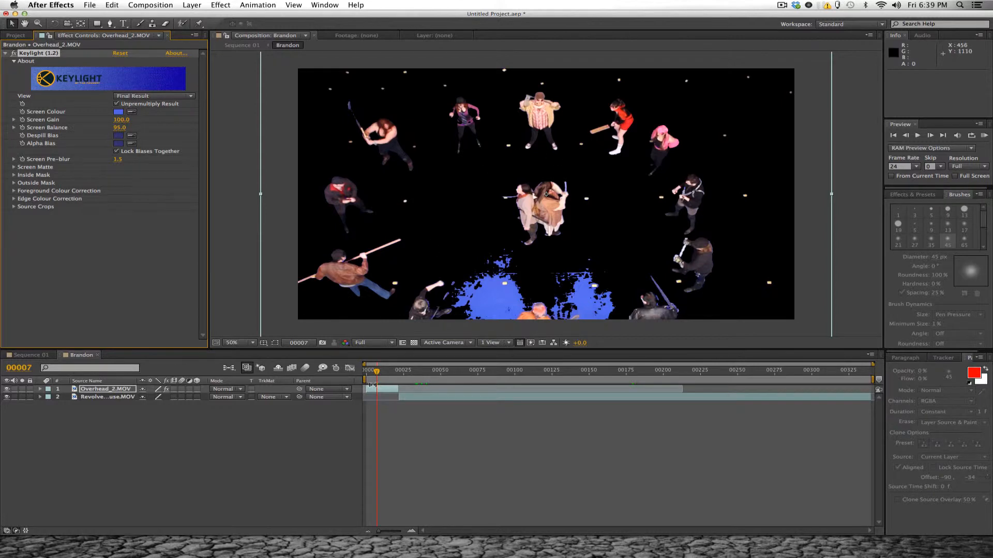
pyautogui.moveTo(378, 374); pyautogui.dragTo(396, 379)
pyautogui.scroll(4, 540, 212)
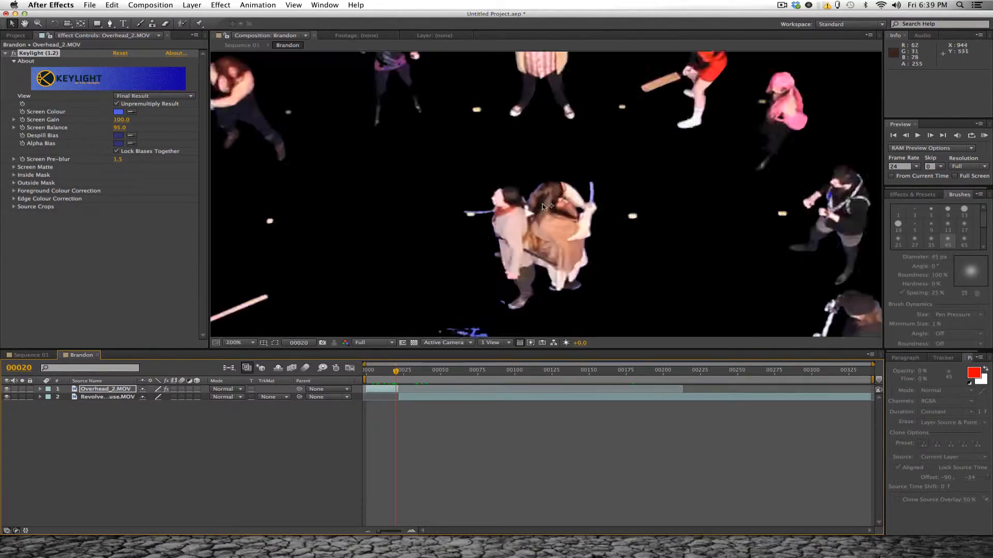
pyautogui.press('h')
pyautogui.moveTo(552, 230); pyautogui.dragTo(523, 175)
pyautogui.press('v')
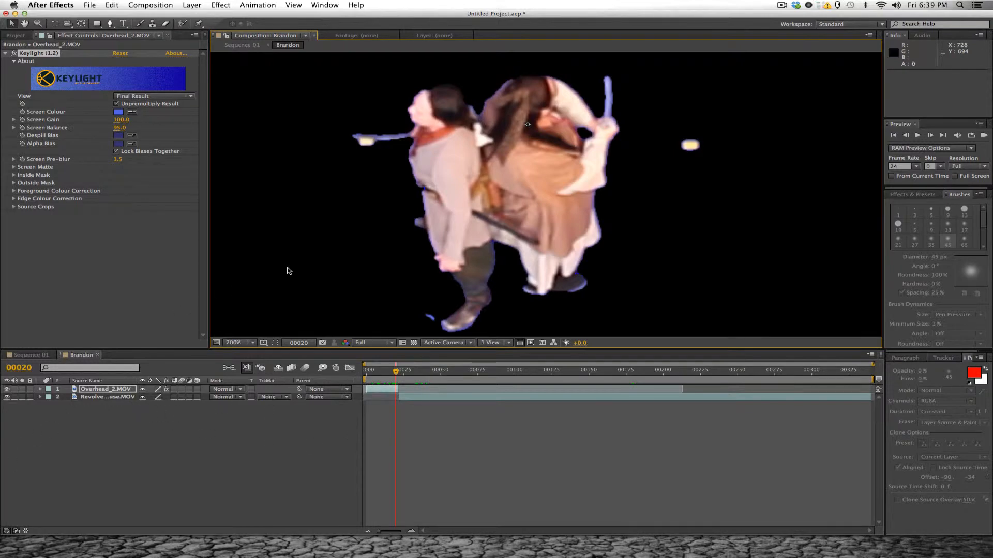
# - Start a RotoBezier mask on Overhead_2.MOV at the robed central fighter's raised hand and trace over the arm and top of the head
pyautogui.click(110, 23)
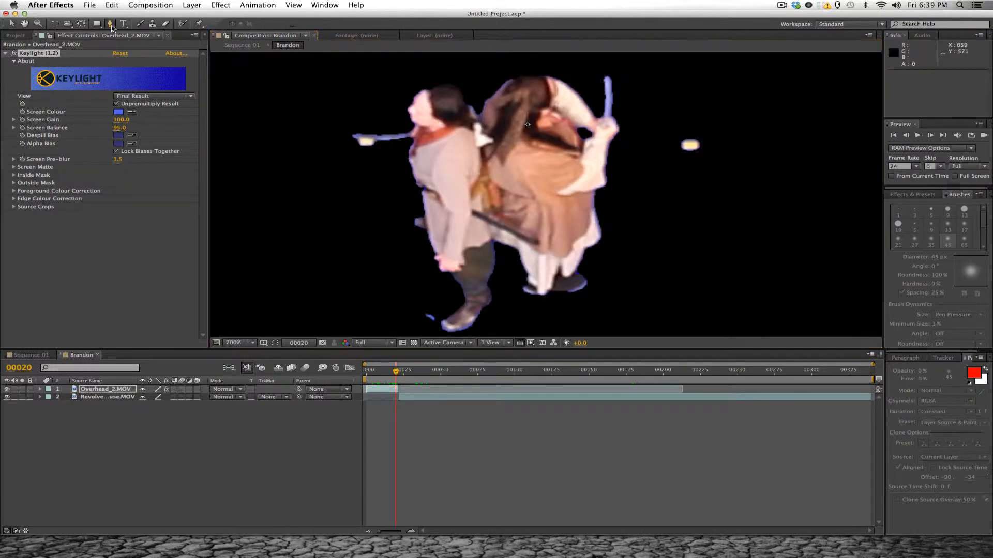
pyautogui.click(40, 389)
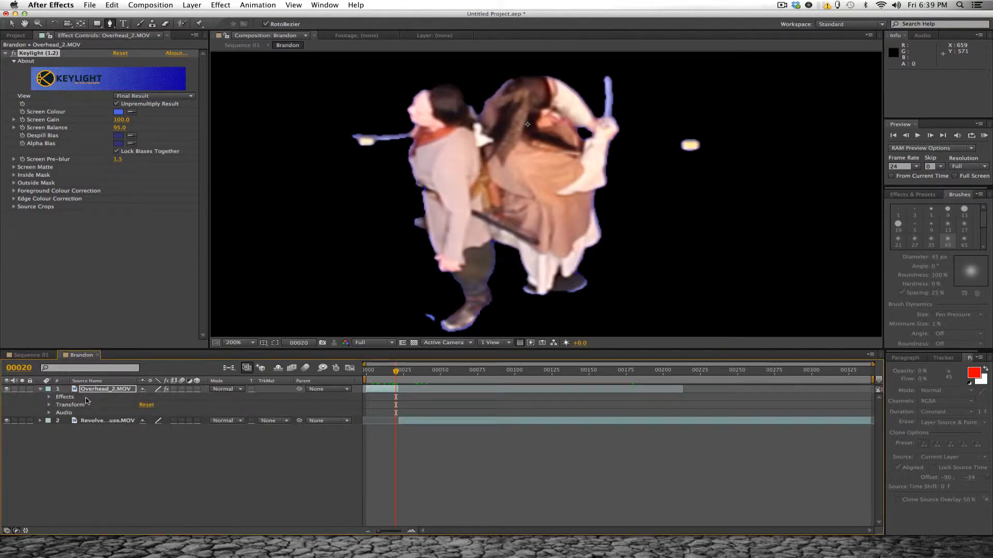
pyautogui.scroll(1, 611, 106)
pyautogui.press('space')
pyautogui.moveTo(589, 120); pyautogui.dragTo(591, 177)
pyautogui.click(580, 188)
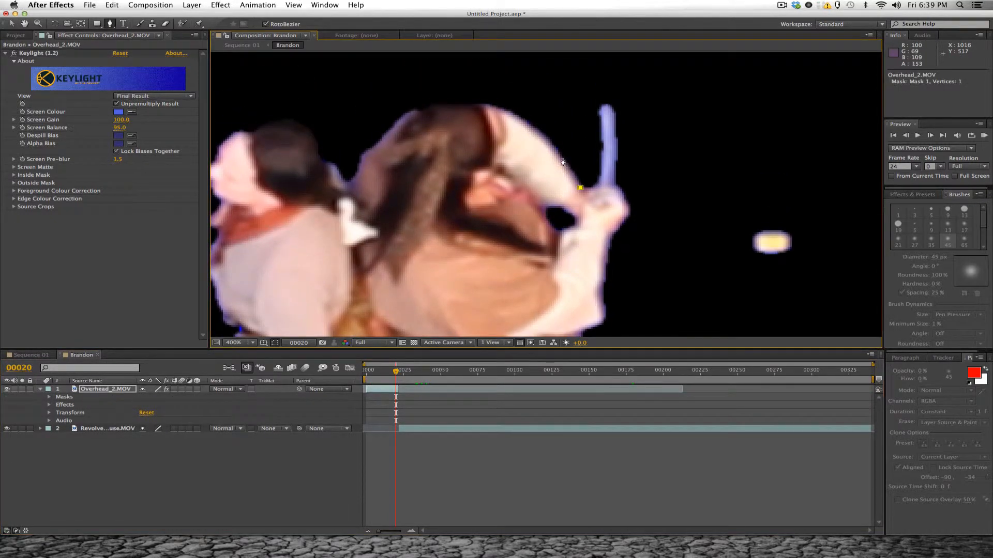
pyautogui.click(562, 159)
pyautogui.click(539, 131)
pyautogui.click(519, 118)
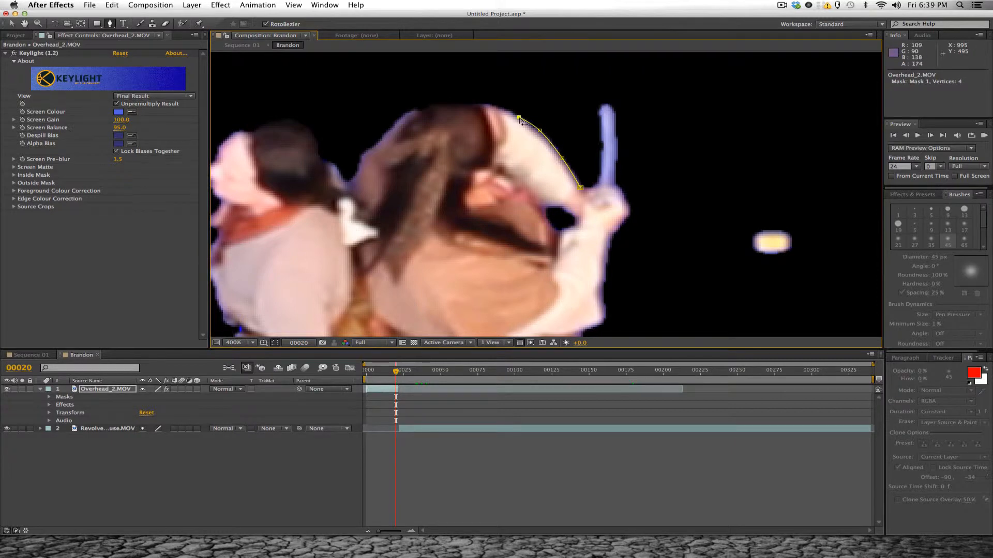
pyautogui.click(486, 104)
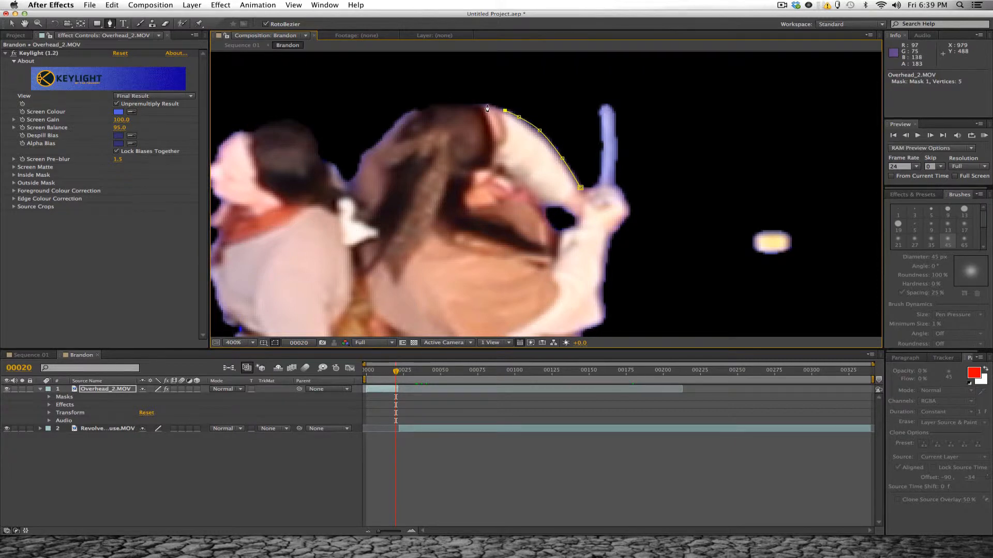
pyautogui.click(434, 105)
pyautogui.click(421, 110)
# - Continue the mask outline down the back of the robed fighter's head and between the pair's shoulders
pyautogui.click(405, 113)
pyautogui.click(394, 126)
pyautogui.click(380, 141)
pyautogui.click(361, 155)
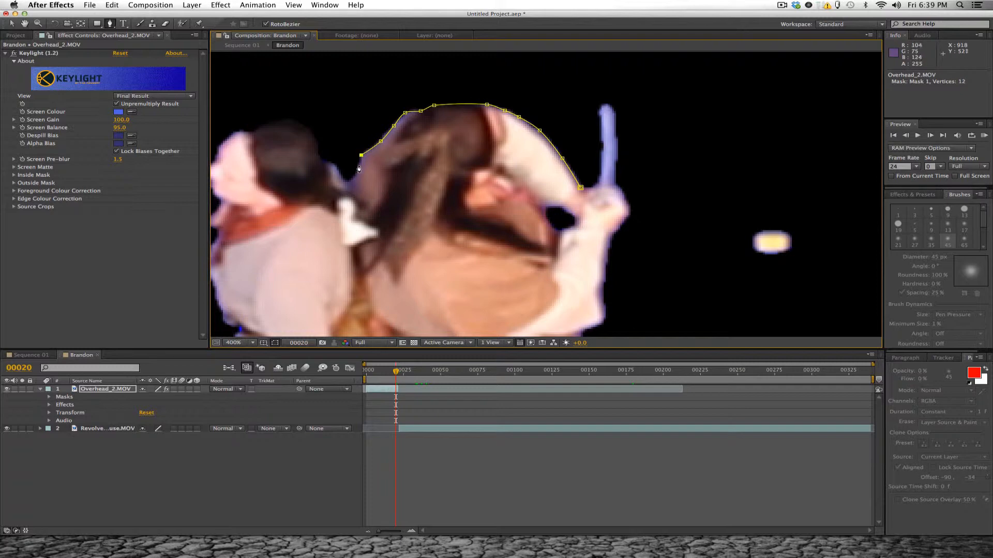
pyautogui.click(358, 167)
pyautogui.moveTo(348, 203); pyautogui.dragTo(345, 120)
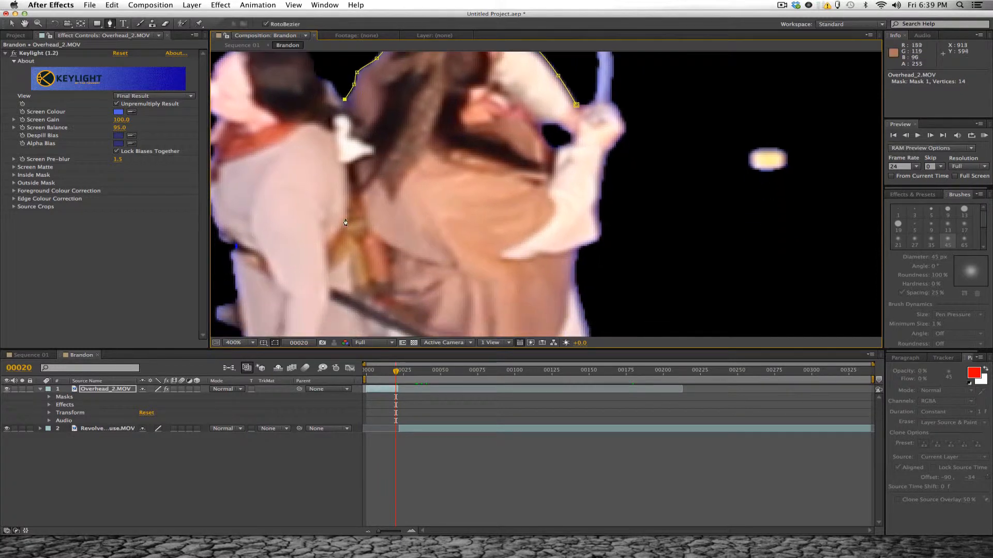
pyautogui.click(346, 118)
pyautogui.click(349, 181)
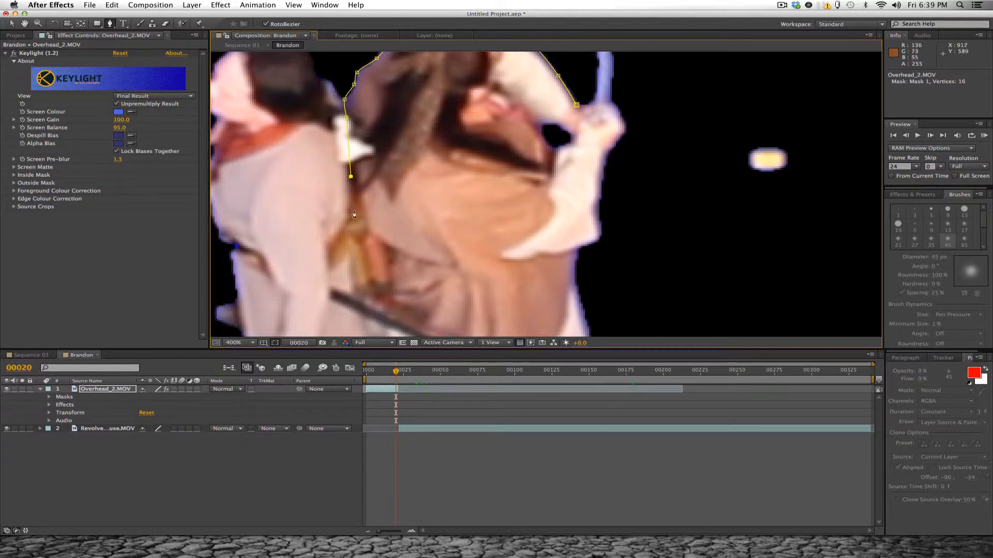
# - Continue the mask outline down the line between the two central fighters and along the robe's lower hem
pyautogui.moveTo(381, 229); pyautogui.dragTo(337, 165)
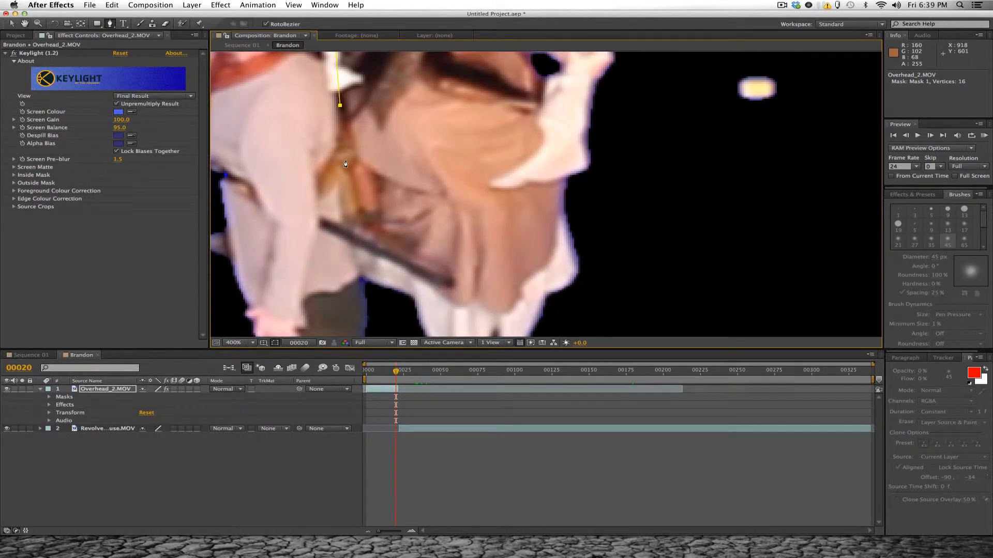
pyautogui.click(352, 160)
pyautogui.click(345, 199)
pyautogui.click(347, 235)
pyautogui.click(357, 278)
pyautogui.click(376, 285)
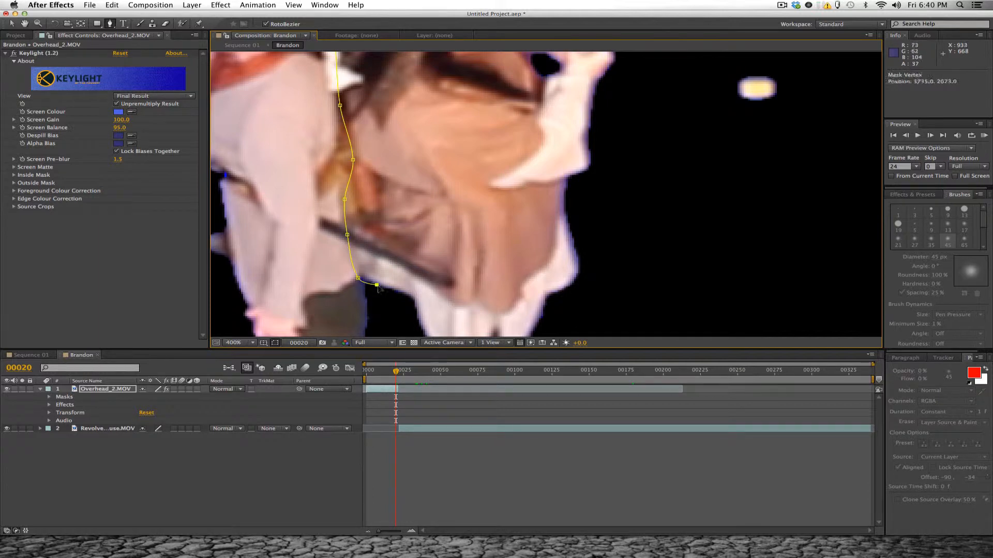
pyautogui.click(404, 294)
pyautogui.scroll(-3, 418, 225)
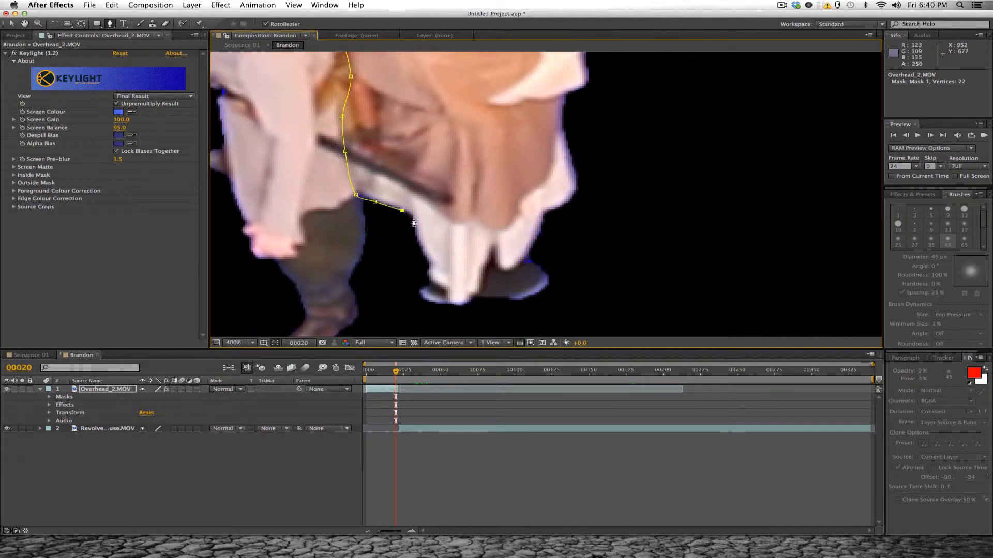
# - Trace the mask outline down the robed fighter's leg and around both feet
pyautogui.click(421, 252)
pyautogui.click(429, 264)
pyautogui.click(427, 281)
pyautogui.click(419, 292)
pyautogui.click(442, 303)
pyautogui.click(461, 303)
pyautogui.click(471, 295)
pyautogui.click(505, 297)
pyautogui.click(510, 298)
pyautogui.click(533, 296)
pyautogui.click(547, 280)
pyautogui.click(538, 265)
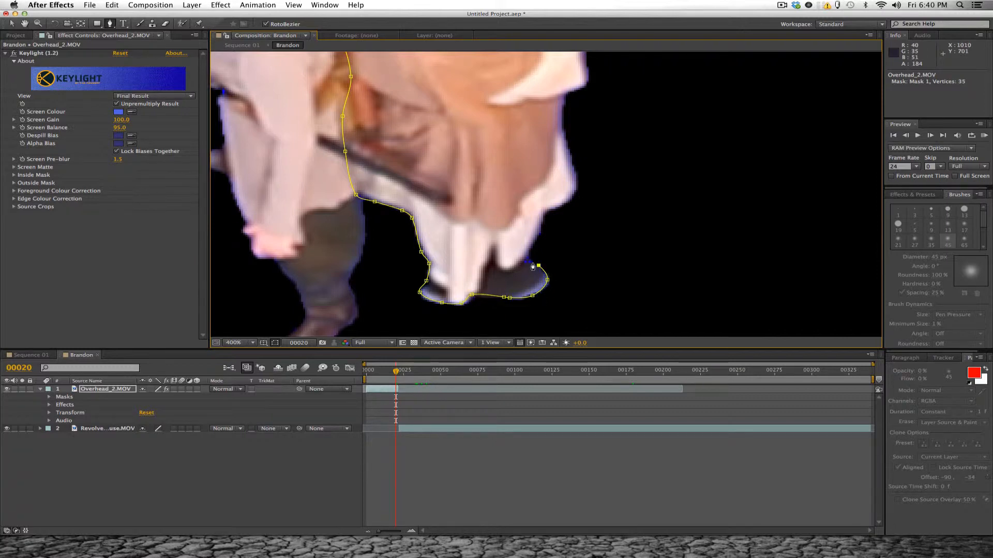
pyautogui.click(524, 262)
# - Continue the mask outline from the feet up the outer edge of the robe to the hanging sleeve
pyautogui.click(541, 230)
pyautogui.click(542, 212)
pyautogui.moveTo(577, 168); pyautogui.dragTo(525, 239)
pyautogui.click(523, 267)
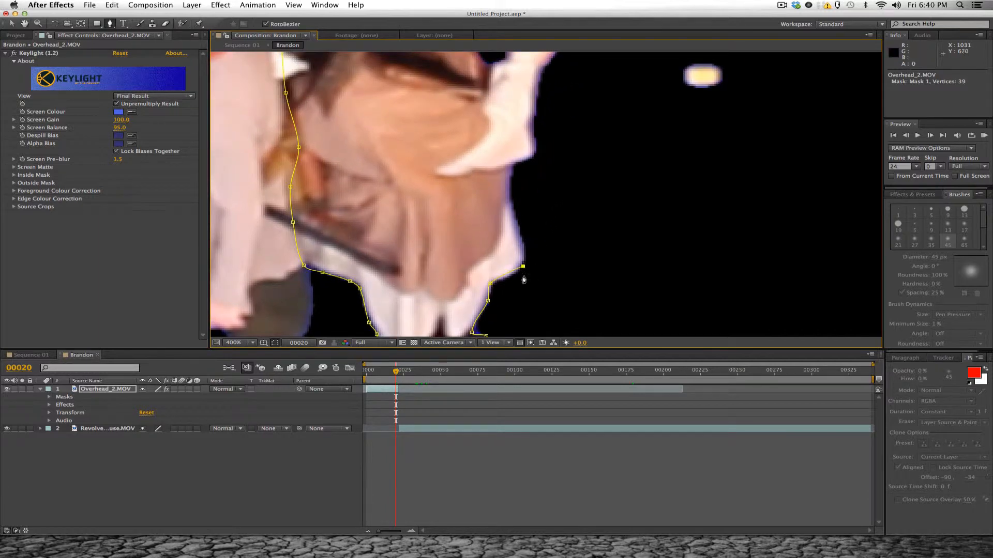
pyautogui.click(524, 245)
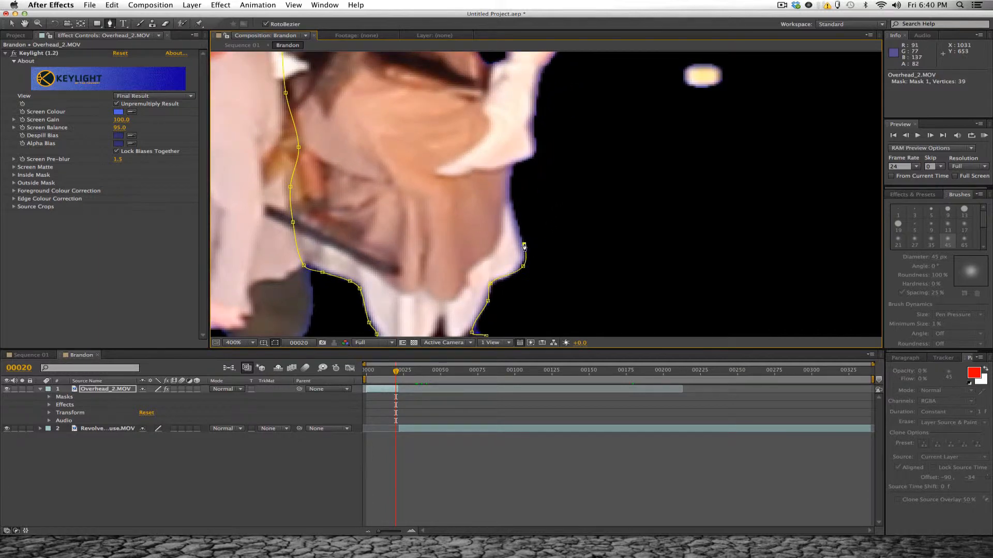
pyautogui.click(513, 205)
pyautogui.moveTo(512, 170); pyautogui.dragTo(524, 201)
pyautogui.click(511, 197)
pyautogui.click(518, 193)
pyautogui.click(535, 210)
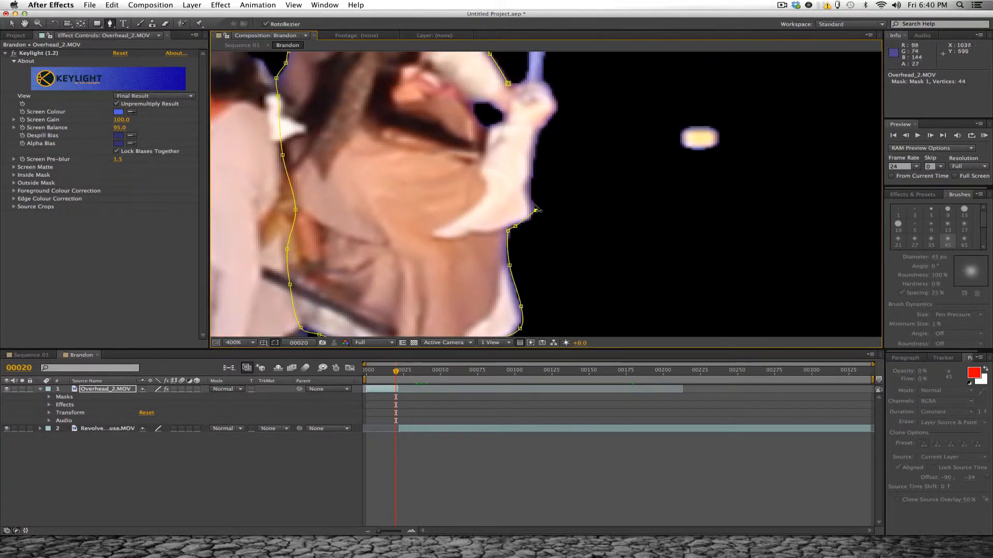
# - Trace the mask outline up the sleeve and around the raised hand to the base of the sword
pyautogui.click(530, 189)
pyautogui.moveTo(529, 103); pyautogui.dragTo(549, 193)
pyautogui.click(535, 182)
pyautogui.click(546, 164)
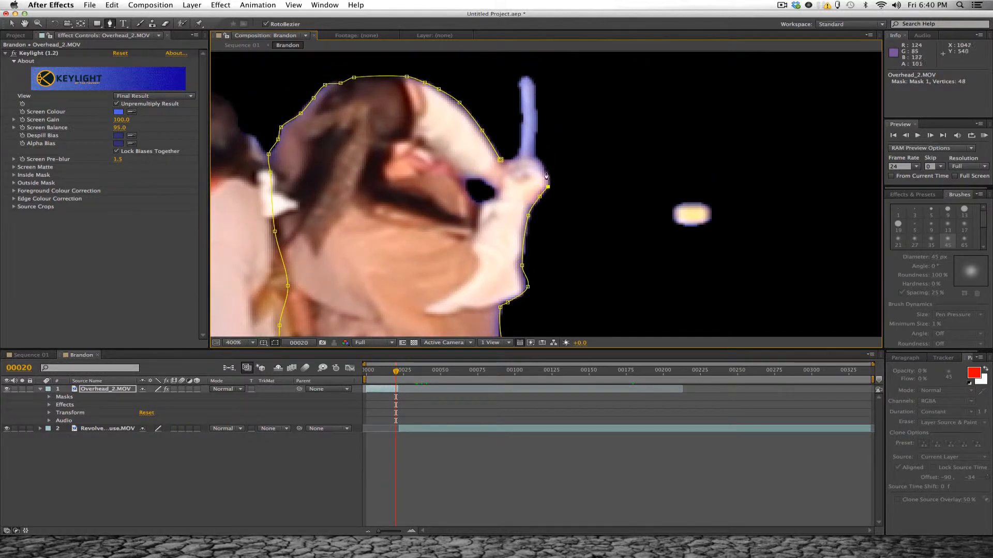
pyautogui.click(544, 168)
pyautogui.click(535, 156)
# - Trace the mask around the raised sword blade and close it at its starting vertex by the hand
pyautogui.press('space')
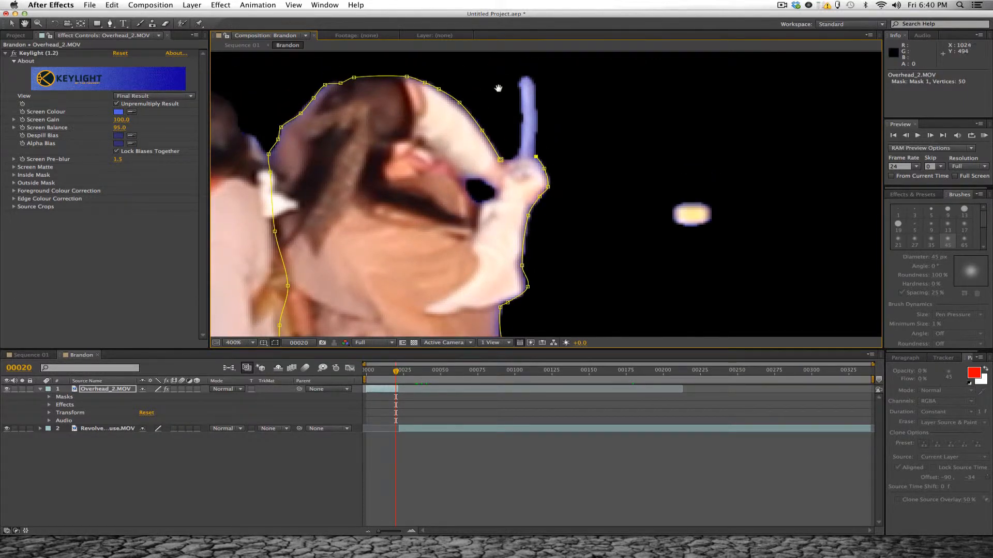
pyautogui.moveTo(497, 88); pyautogui.dragTo(495, 124)
pyautogui.click(533, 141)
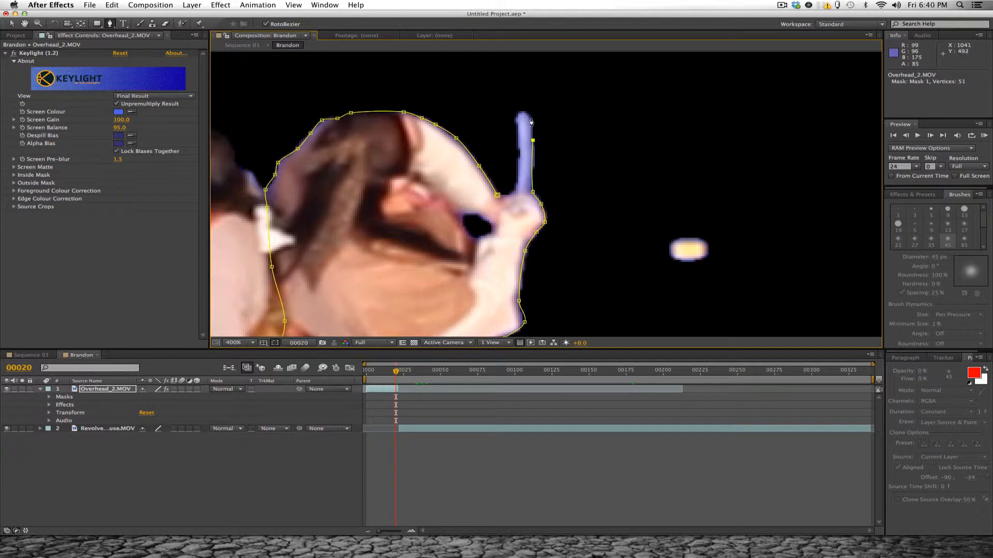
pyautogui.click(530, 117)
pyautogui.click(517, 117)
pyautogui.click(517, 141)
pyautogui.moveTo(523, 174); pyautogui.dragTo(524, 164)
pyautogui.click(517, 177)
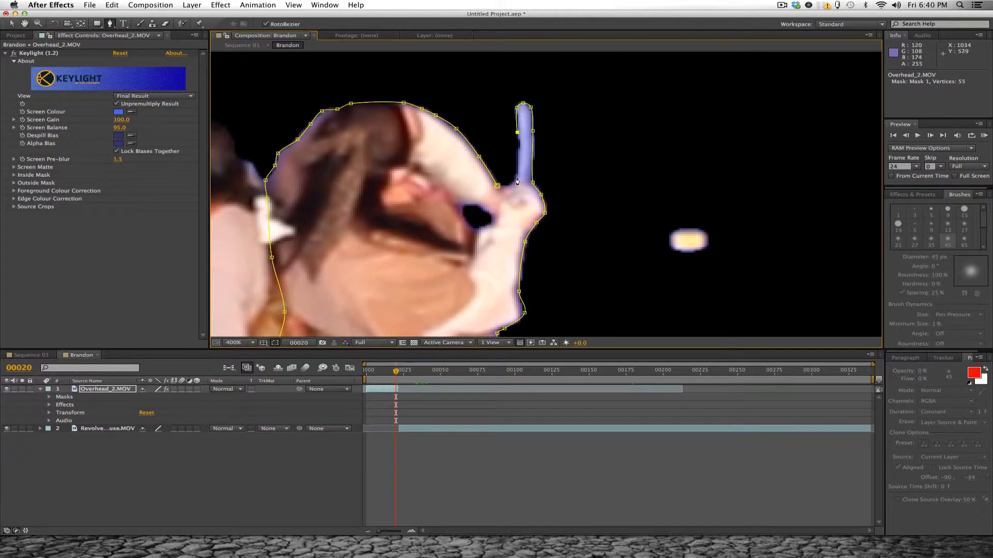
pyautogui.click(511, 185)
pyautogui.click(498, 187)
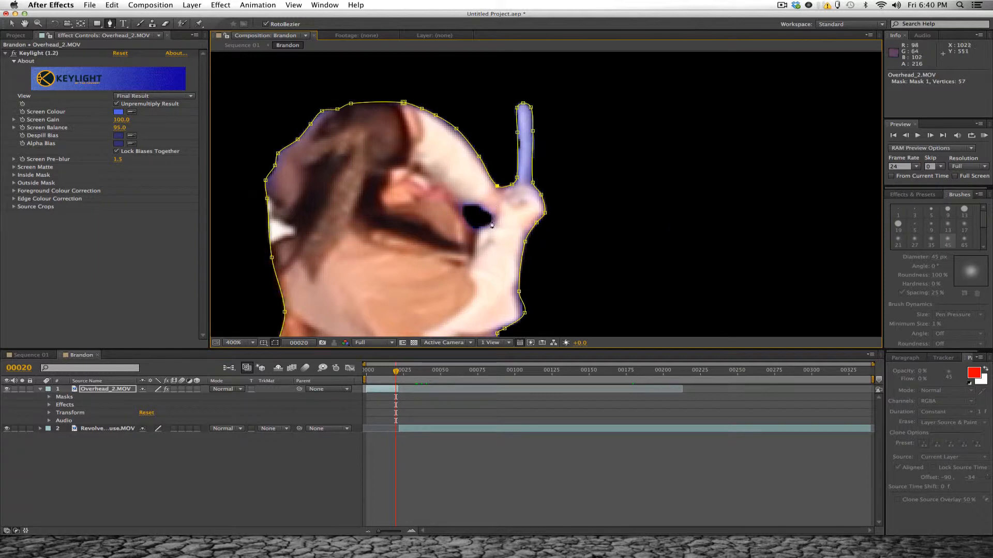
# - Turn off Keylight on Overhead_2.MOV, collapse its controls and frame the blue gap under the raised arm
pyautogui.scroll(-1, 487, 227)
pyautogui.moveTo(487, 237); pyautogui.dragTo(486, 146)
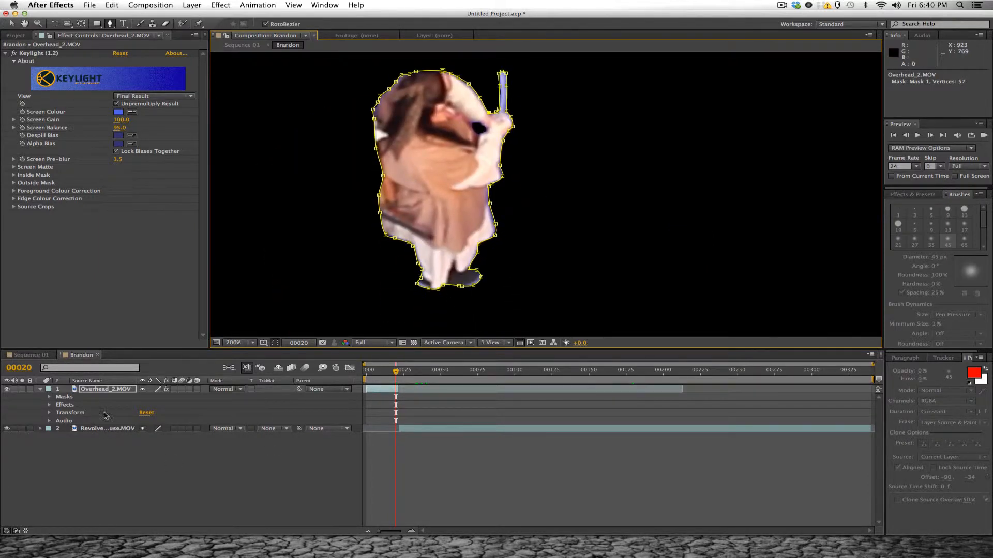
pyautogui.click(14, 54)
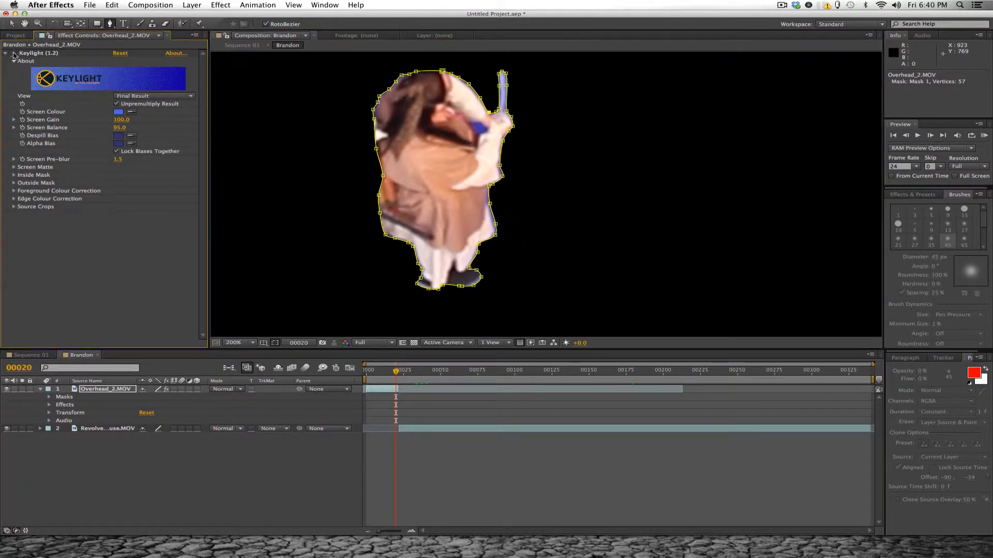
pyautogui.click(5, 54)
pyautogui.scroll(2, 465, 117)
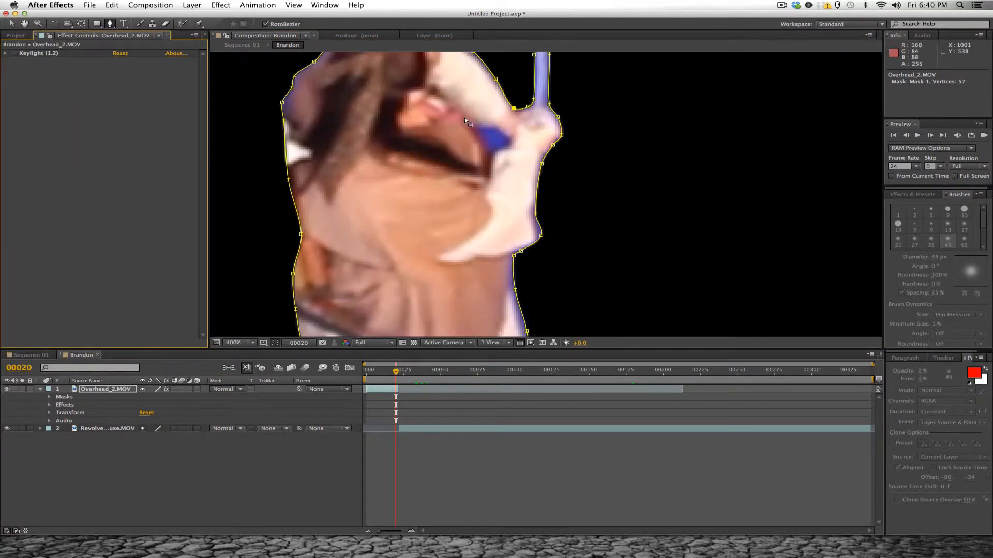
# - Trace a closed second RotoBezier mask around the blue gap between the raised arm and the hand
pyautogui.click(487, 142)
pyautogui.click(525, 141)
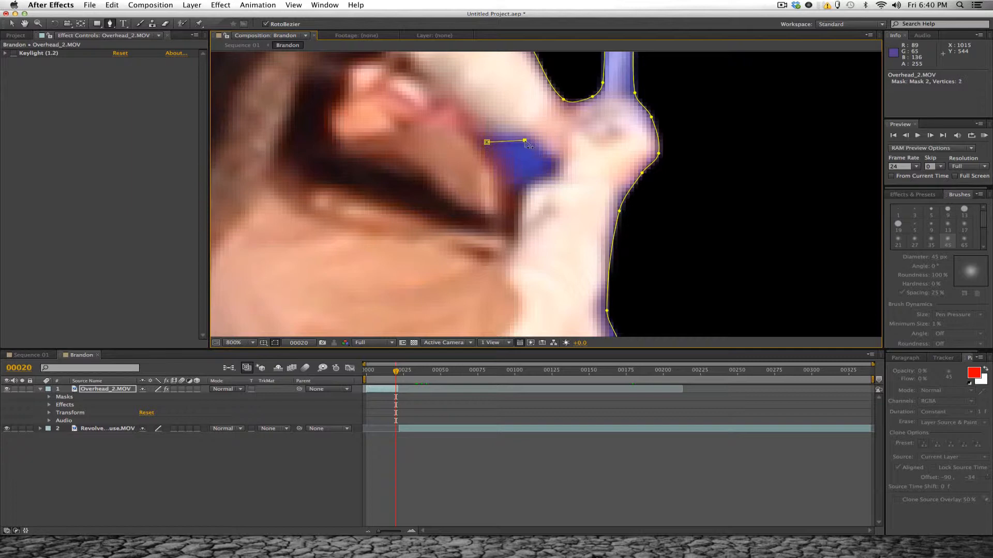
pyautogui.click(547, 159)
pyautogui.click(548, 176)
pyautogui.click(521, 187)
pyautogui.click(503, 176)
pyautogui.click(489, 154)
pyautogui.click(487, 142)
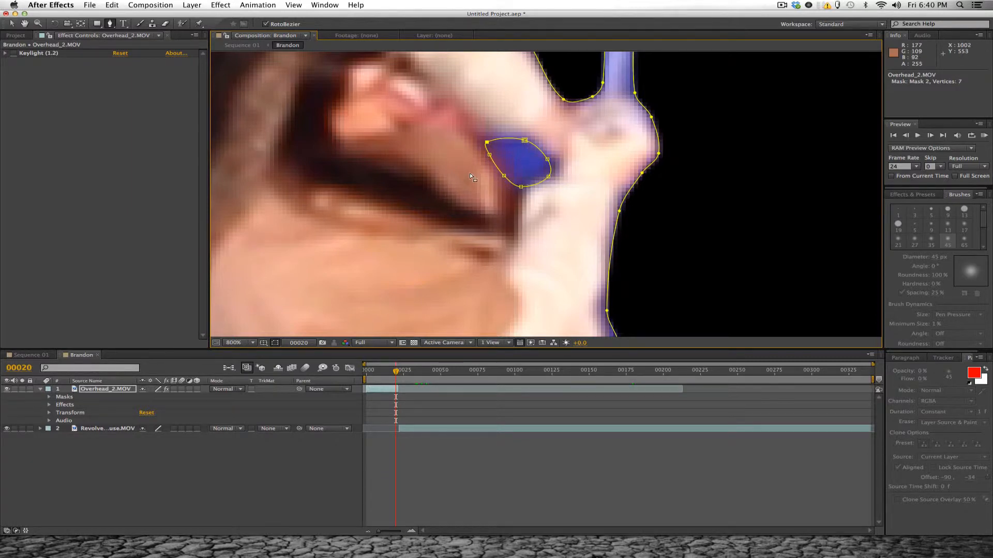
# - Reveal the mask properties of Overhead_2.MOV and set Mask 2's mode to Subtract
pyautogui.scroll(-2, 469, 172)
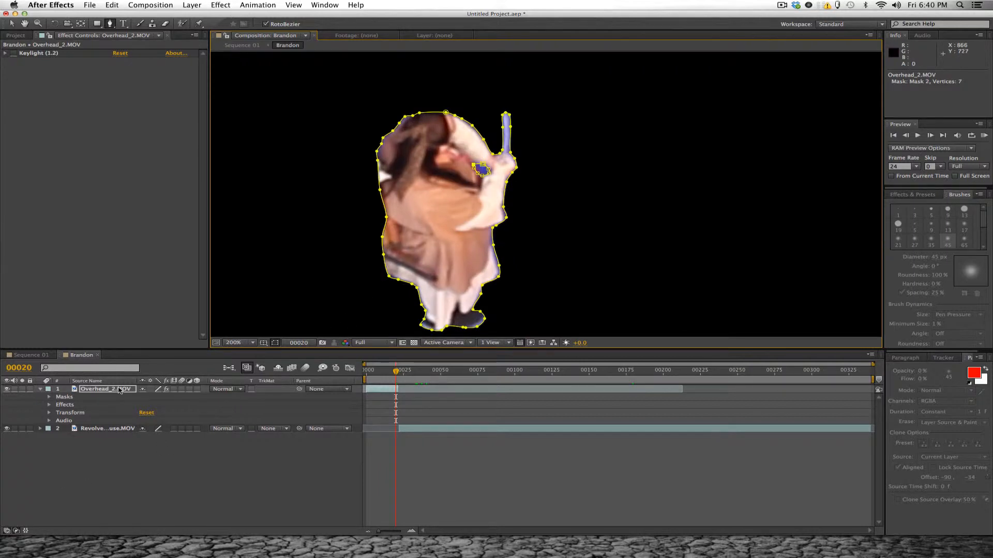
pyautogui.press('u')
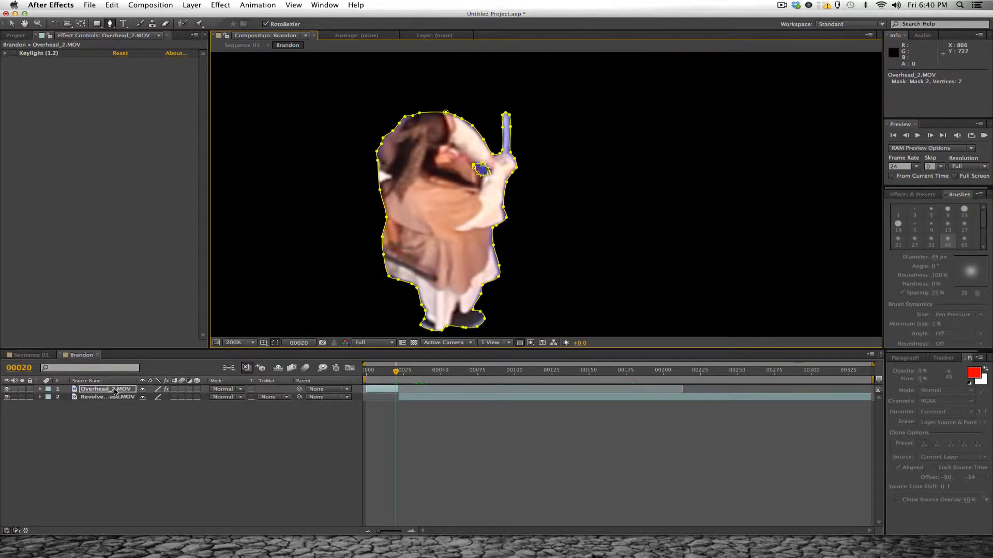
pyautogui.press('m')
pyautogui.press('m')
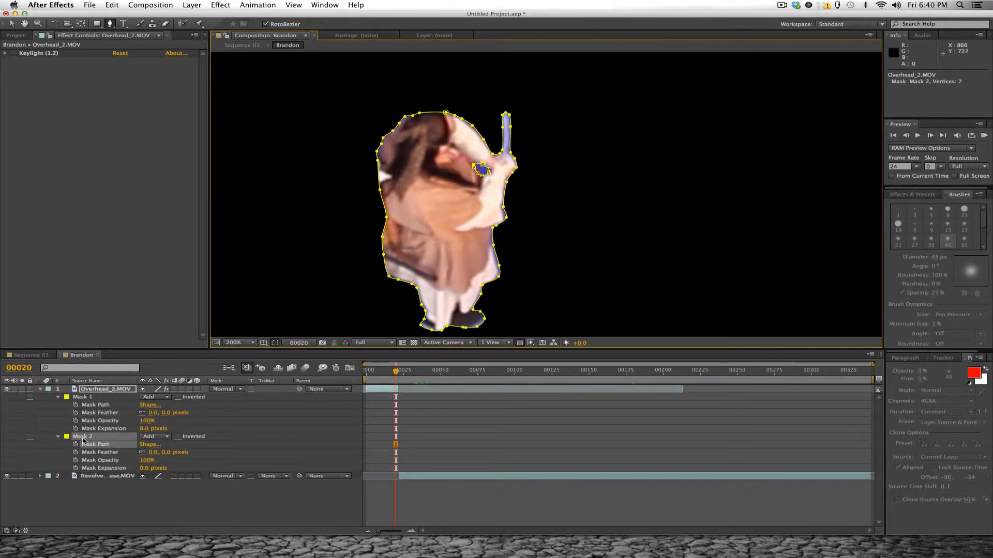
pyautogui.click(88, 398)
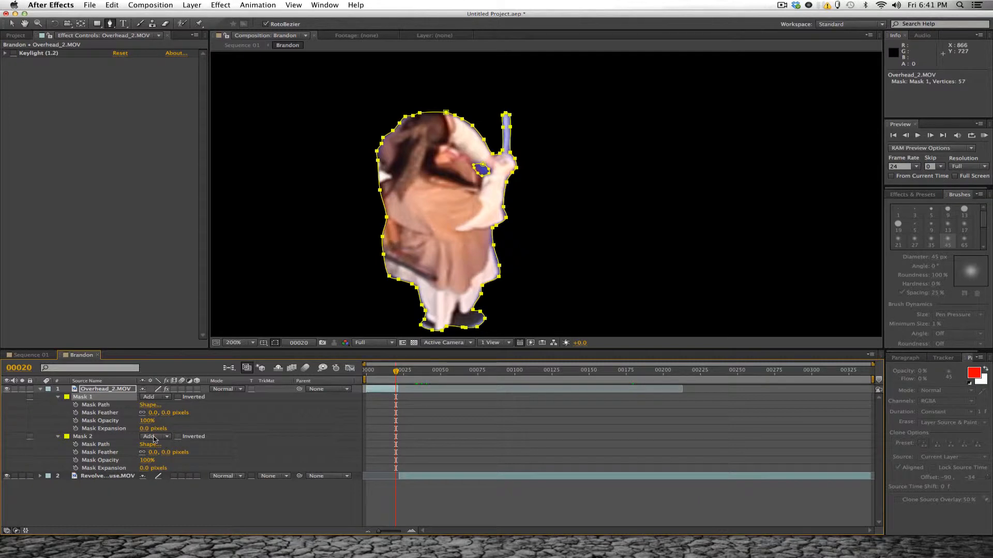
pyautogui.click(154, 440)
pyautogui.click(161, 468)
# - Rename Mask 2 as MacBeth_Neg
pyautogui.click(89, 440)
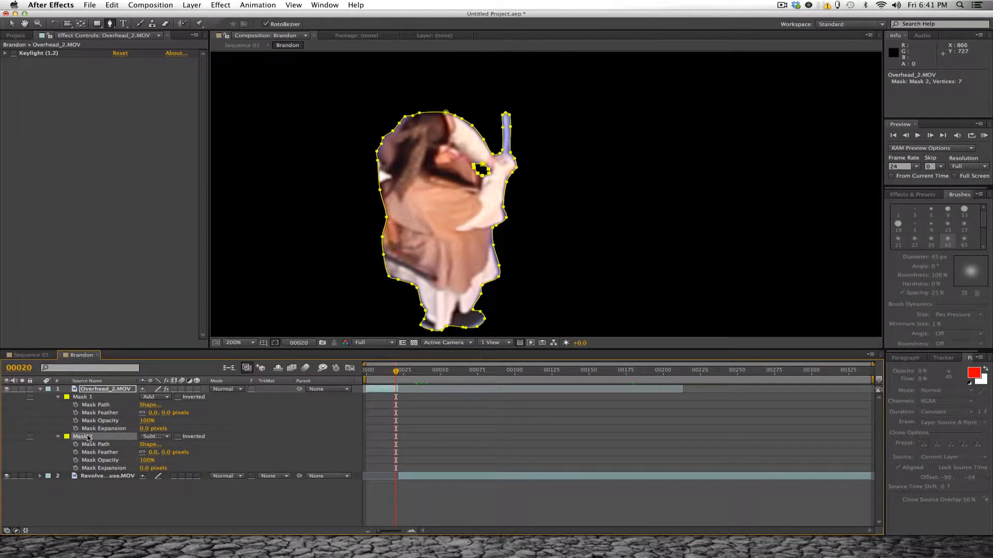
pyautogui.doubleClick(88, 439)
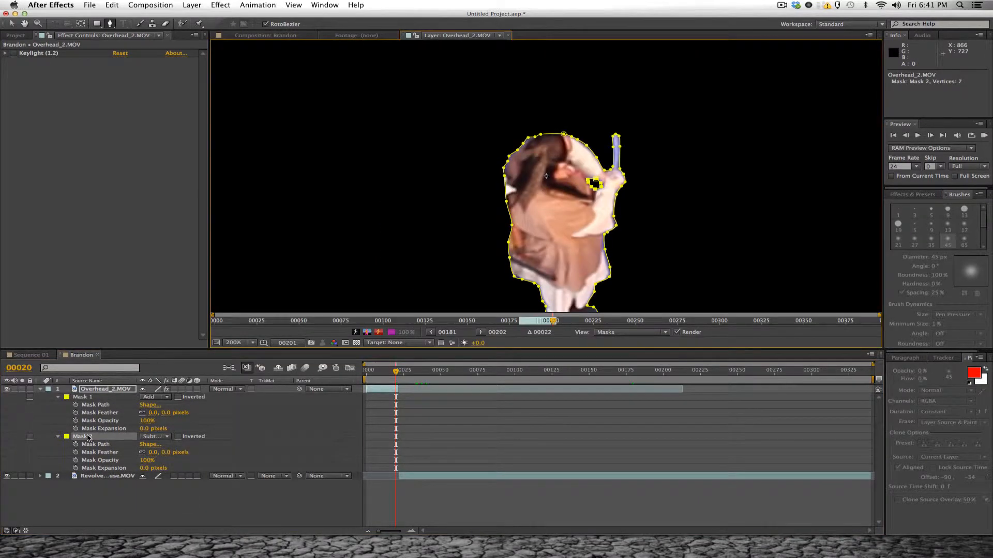
pyautogui.click(508, 36)
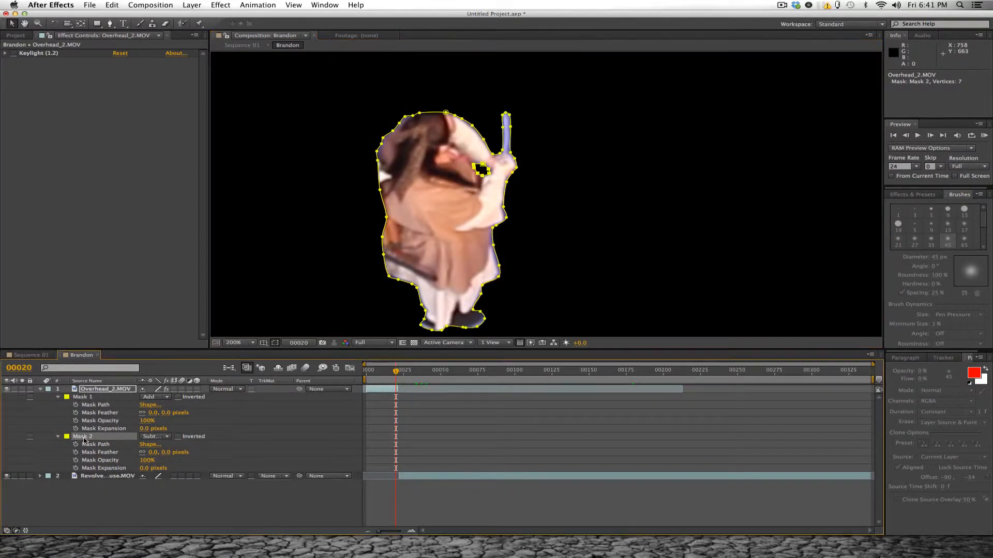
pyautogui.press('Return')
pyautogui.write('MacBeth_Ne')
pyautogui.write('g')
pyautogui.press('Return')
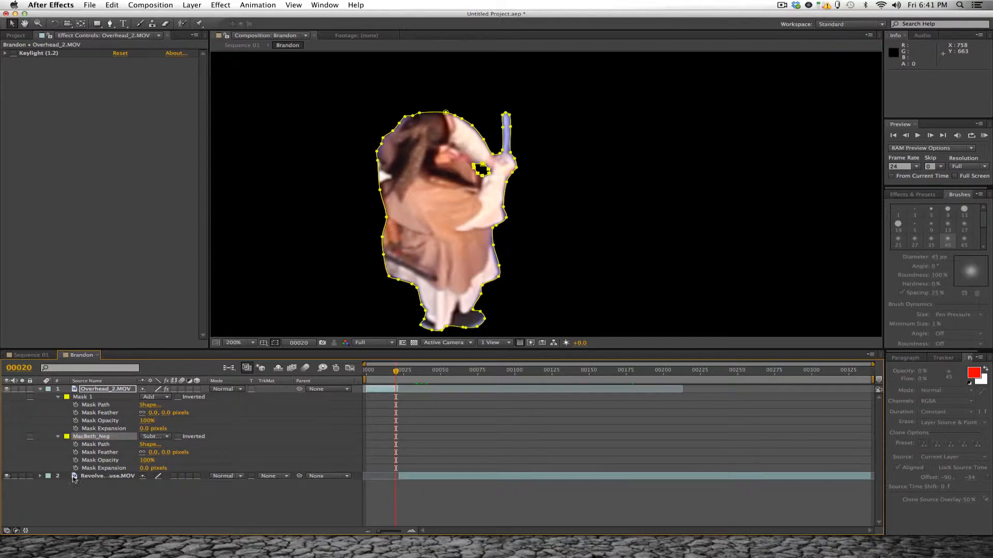
# - Rename Mask 1 as MacBeth_Matte
pyautogui.click(88, 398)
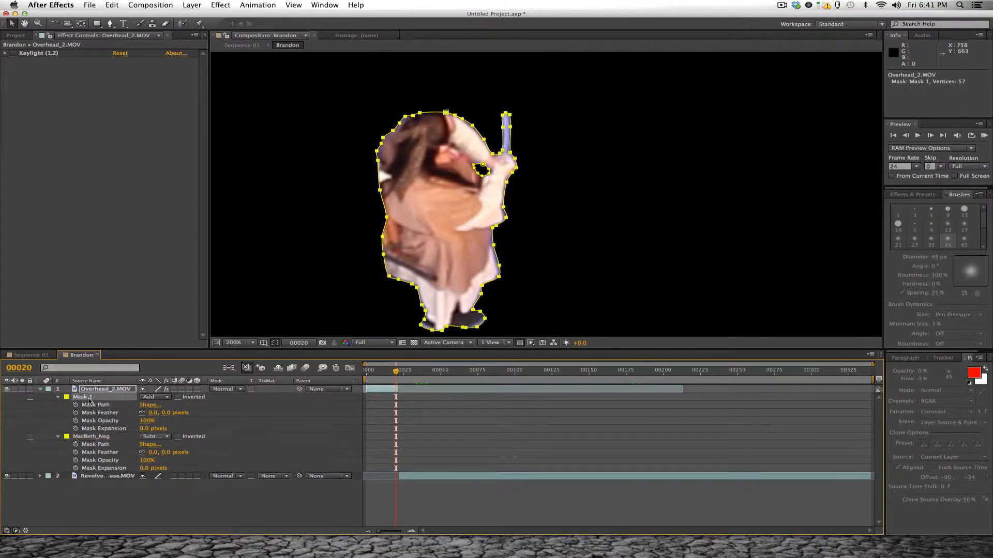
pyautogui.press('shift')
pyautogui.click(228, 422)
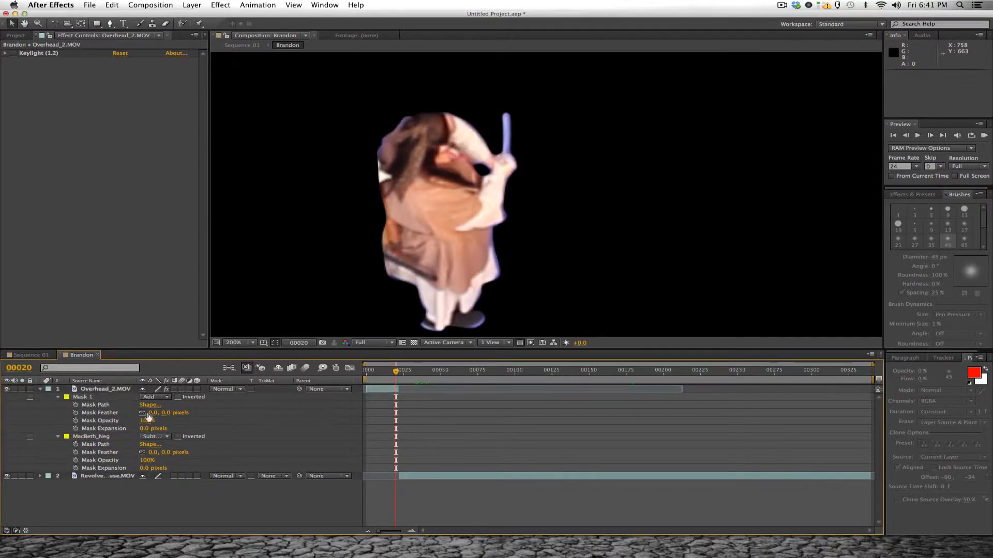
pyautogui.click(89, 399)
pyautogui.press('Return')
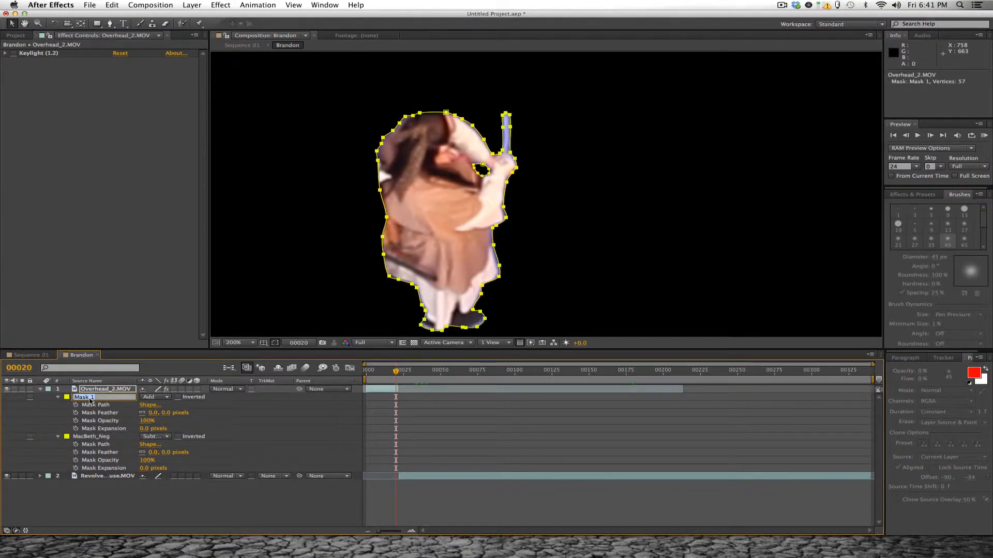
pyautogui.write('MacBeth_Matte')
pyautogui.press('Return')
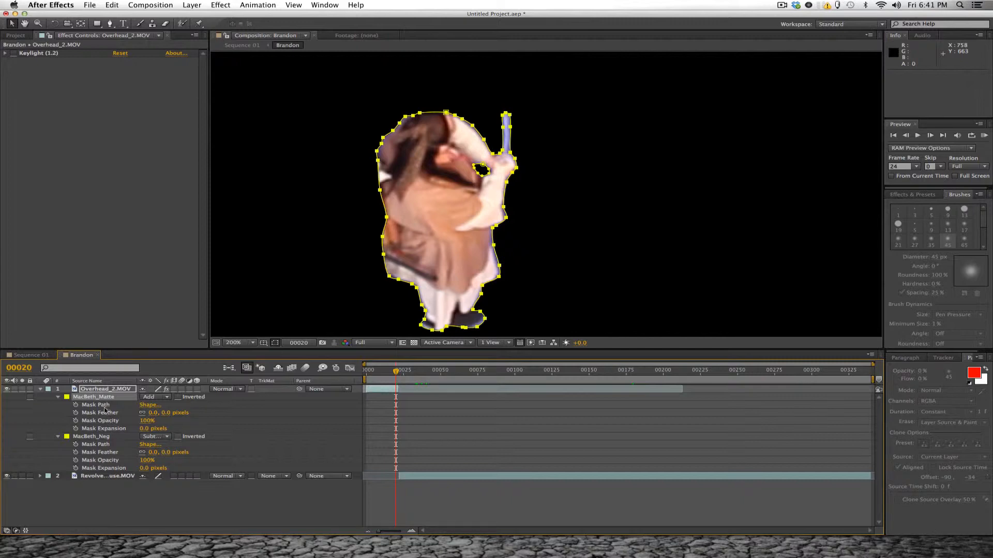
# - Change the outline colour of both the MacBeth_Matte and MacBeth_Neg masks to red (FF0000)
pyautogui.click(67, 398)
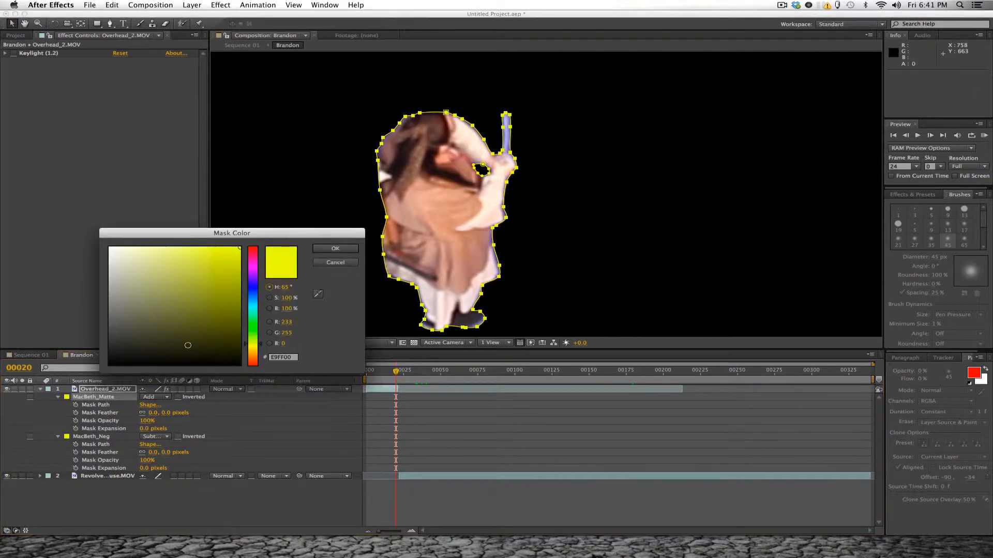
pyautogui.moveTo(254, 261); pyautogui.dragTo(253, 243)
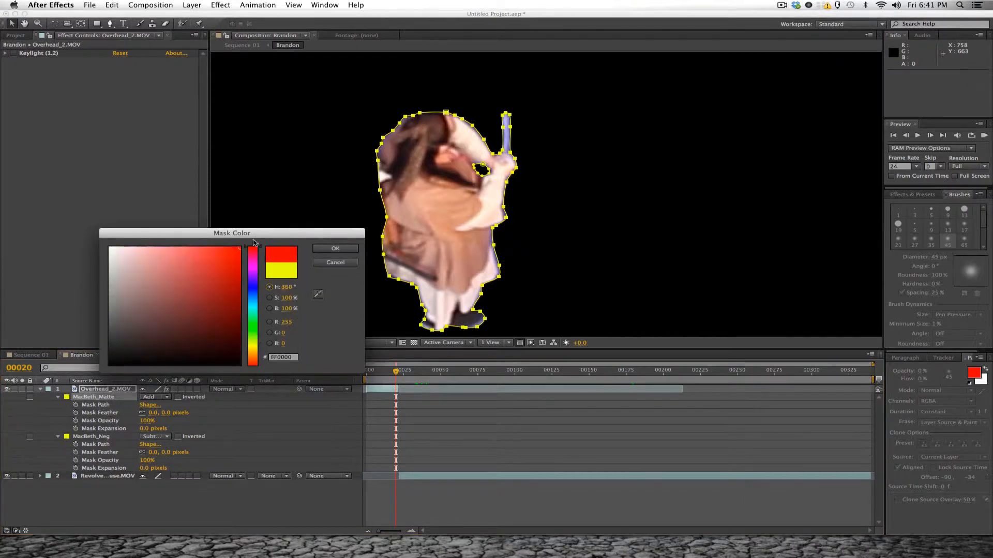
pyautogui.click(335, 249)
pyautogui.click(67, 438)
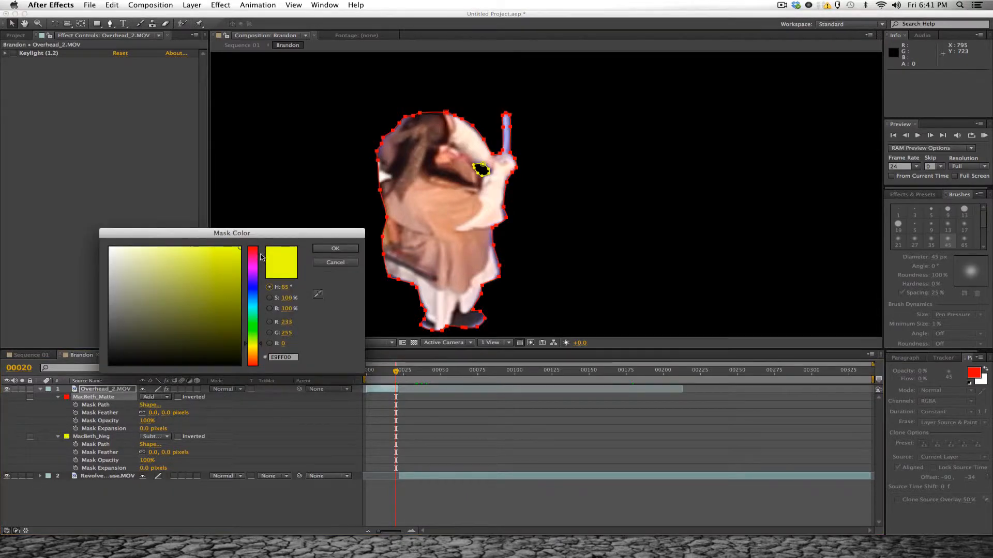
pyautogui.moveTo(261, 256); pyautogui.dragTo(253, 239)
pyautogui.click(335, 248)
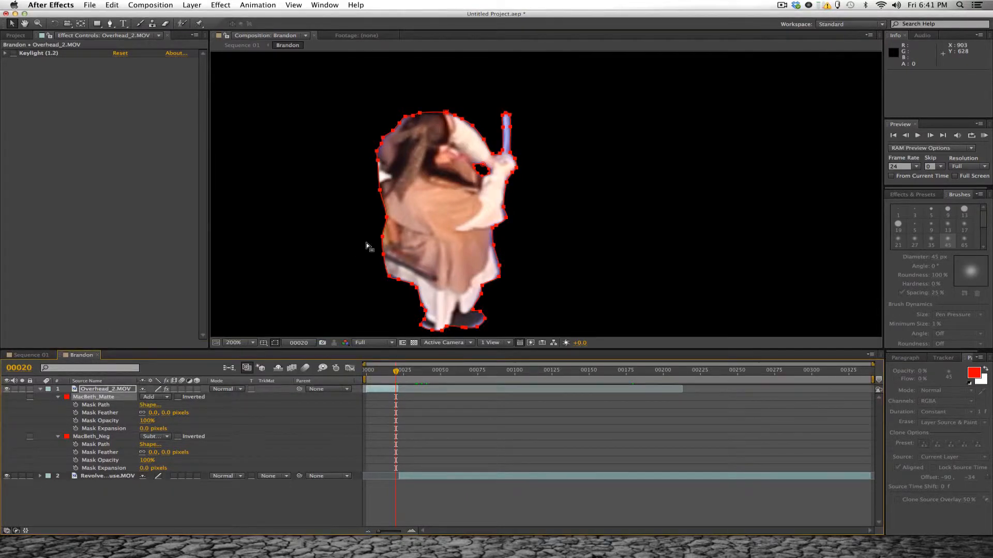
# - Turn on Mask Path keyframing for MacBeth_Matte and MacBeth_Neg at frame 20, and check stepping back to that keyframe from frame 10
pyautogui.scroll(-5, 484, 202)
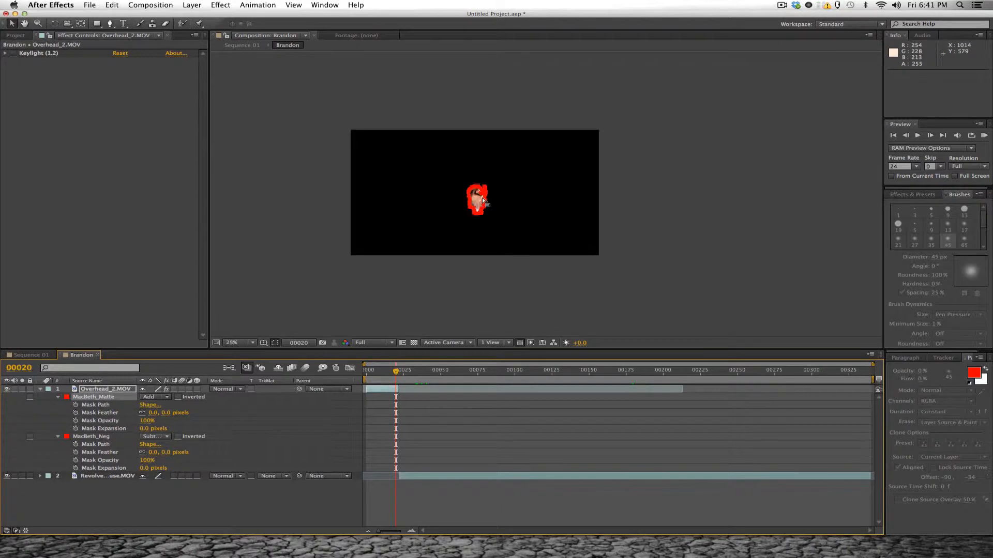
pyautogui.scroll(4, 484, 202)
pyautogui.scroll(1, 481, 199)
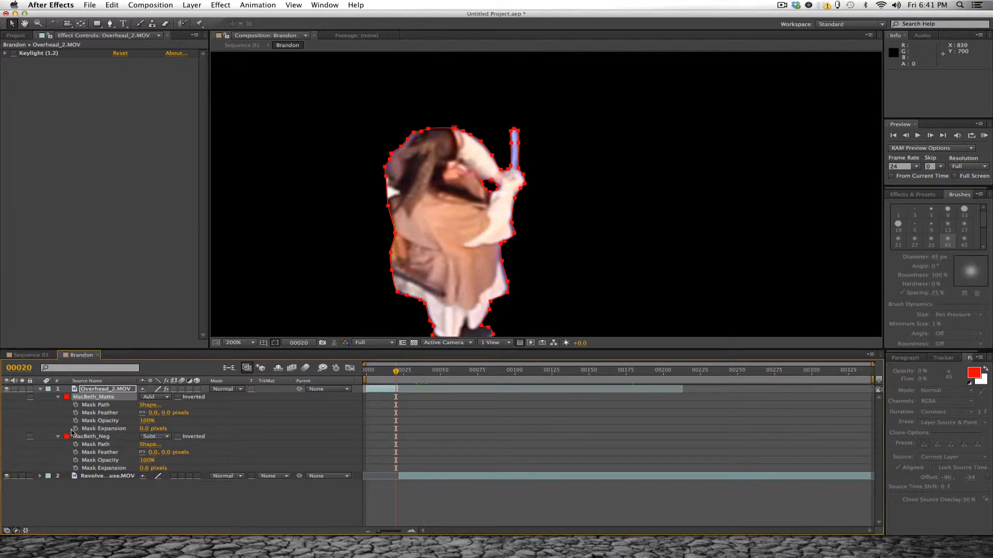
pyautogui.click(75, 405)
pyautogui.click(75, 444)
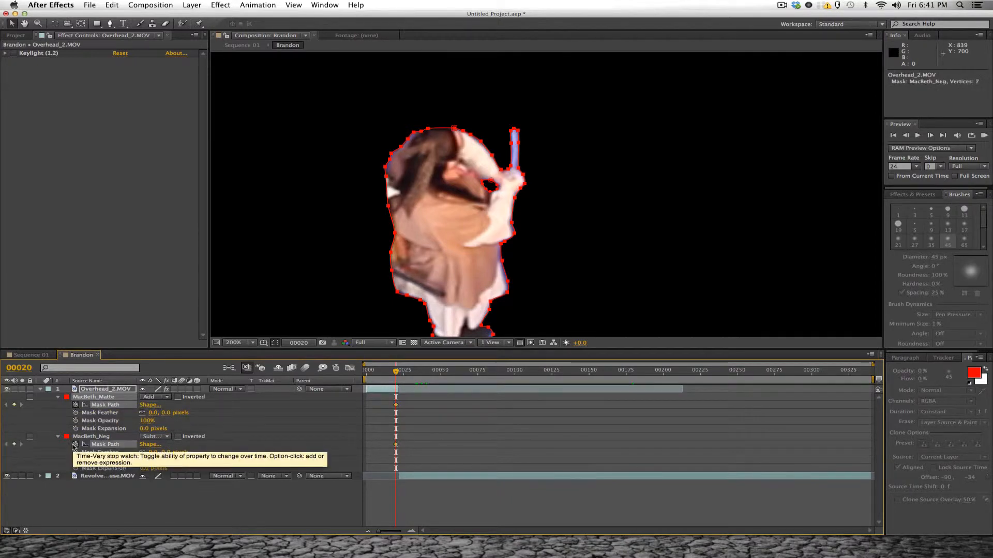
pyautogui.moveTo(396, 375); pyautogui.dragTo(382, 378)
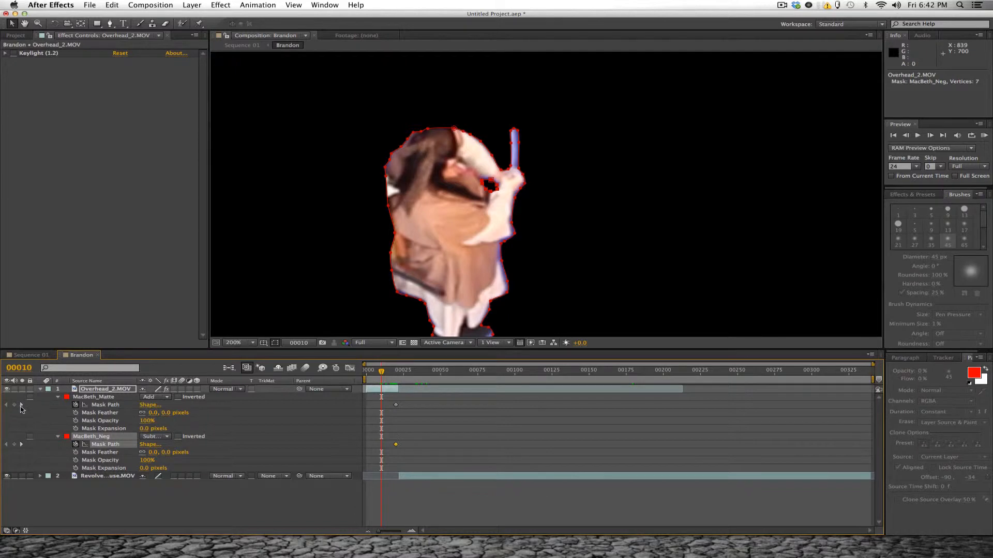
pyautogui.click(21, 405)
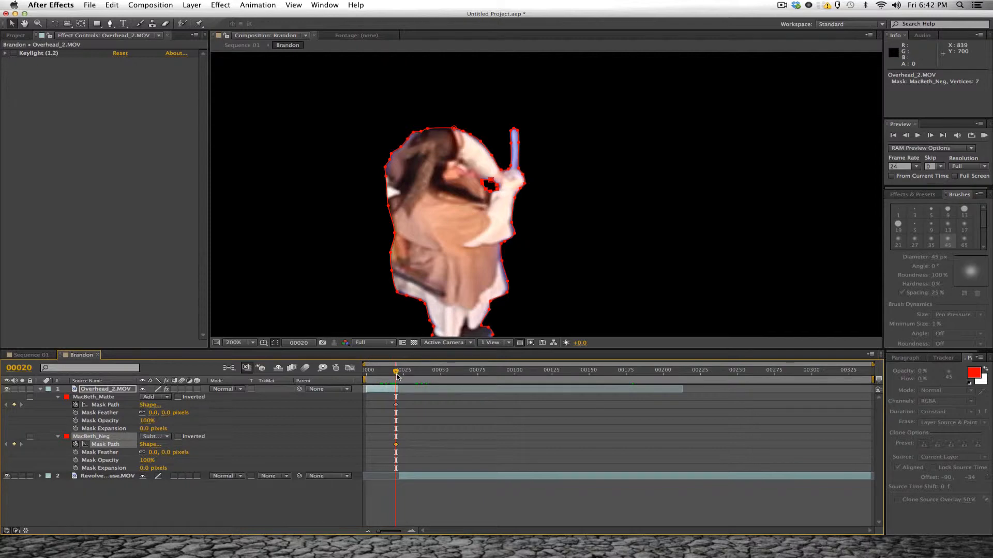
# - Go to frame 10, set MacBeth_Matte's mode to None and frame the fighter's upper body and sword
pyautogui.moveTo(397, 376); pyautogui.dragTo(381, 377)
pyautogui.click(100, 397)
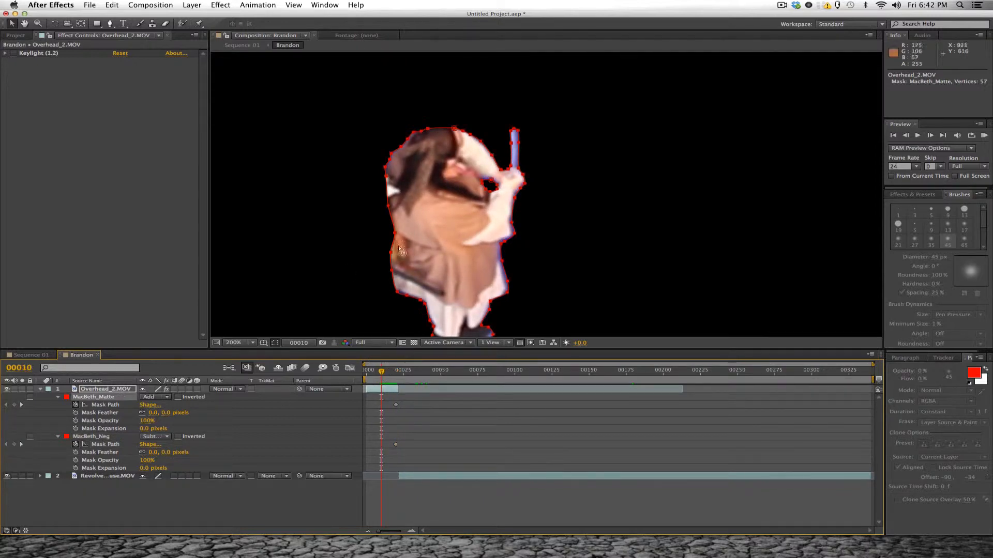
pyautogui.click(149, 398)
pyautogui.click(159, 406)
pyautogui.scroll(2, 330, 165)
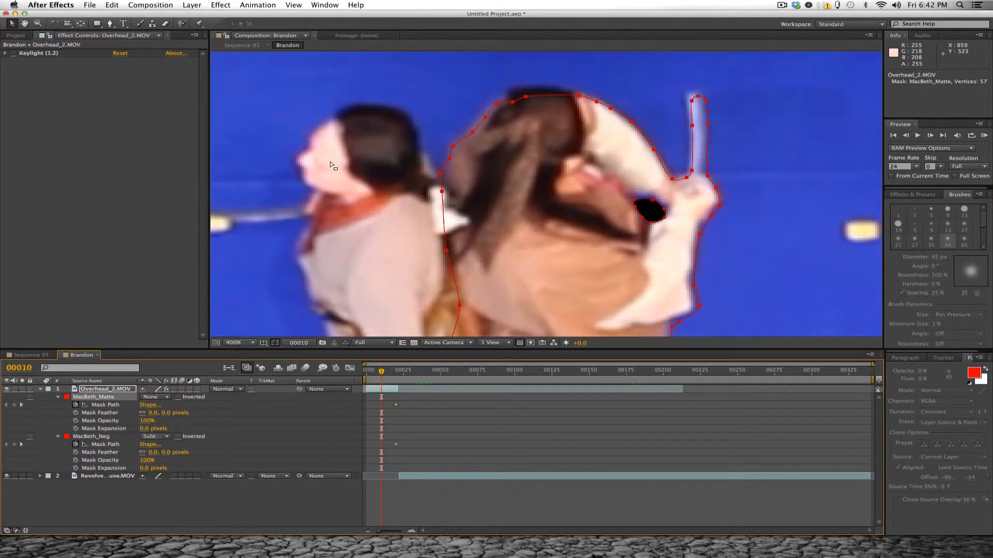
pyautogui.moveTo(561, 138); pyautogui.dragTo(472, 164)
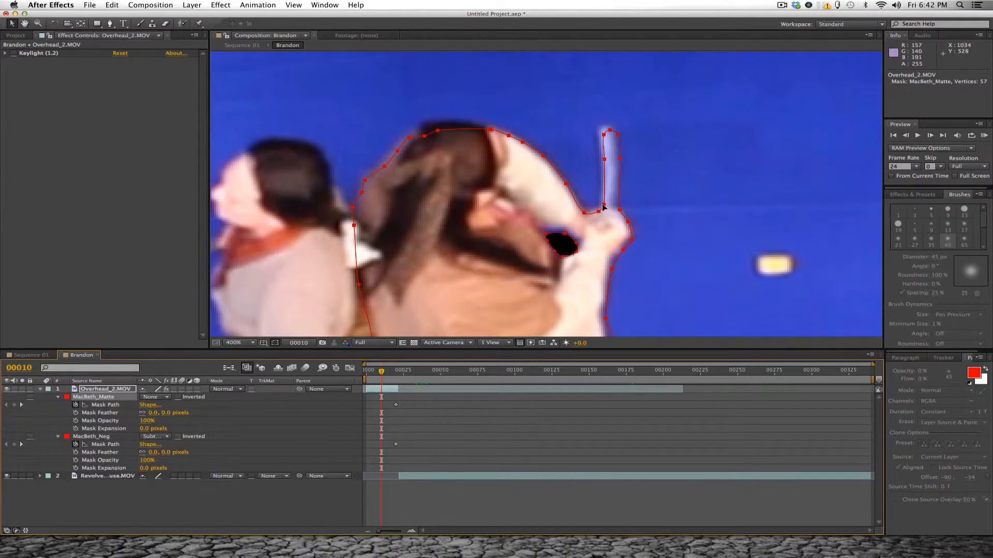
# - Shift the whole MacBeth_Matte path slightly left and up at frame 10 to align it with the fighter and sword
pyautogui.moveTo(603, 208); pyautogui.dragTo(602, 206)
pyautogui.press('Left')
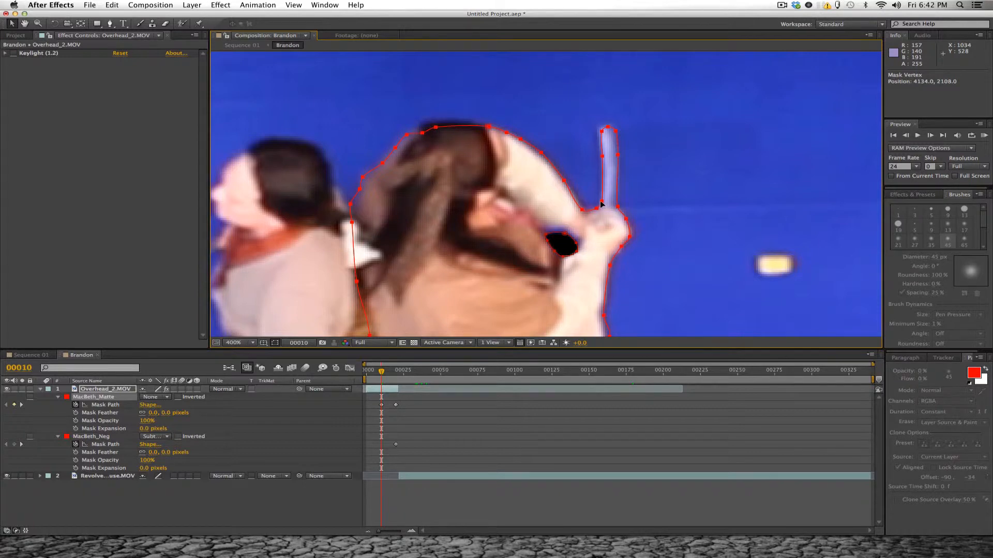
pyautogui.press('Up')
pyautogui.press('Up')
pyautogui.rightClick(597, 202)
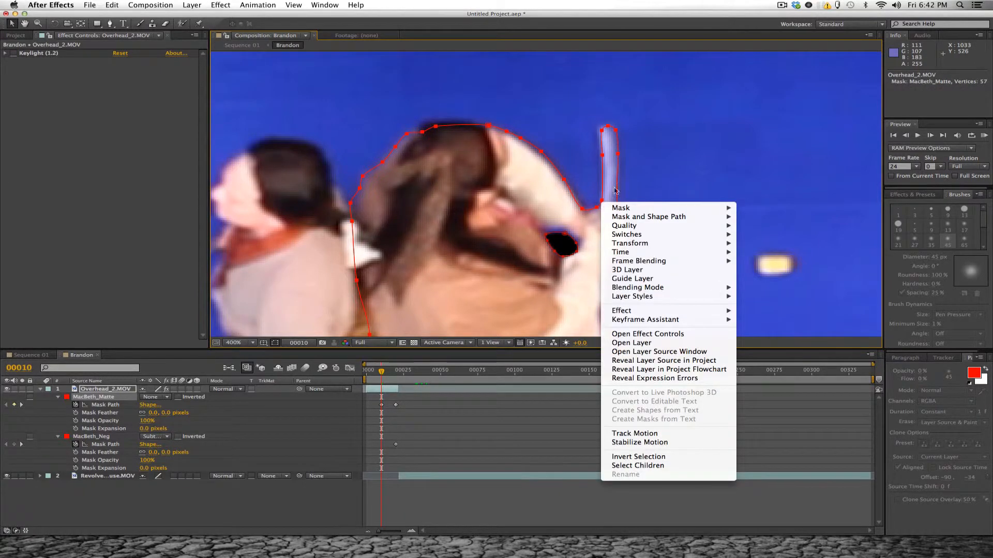
pyautogui.press('Escape')
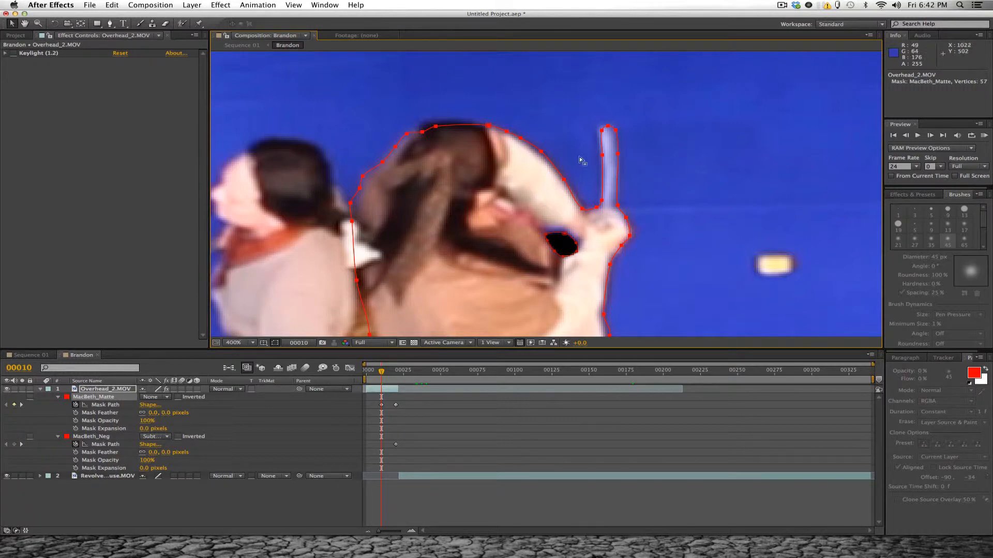
# - Fit the MacBeth_Matte vertices around the tip and edges of the raised sword at frame 10
pyautogui.click(676, 145)
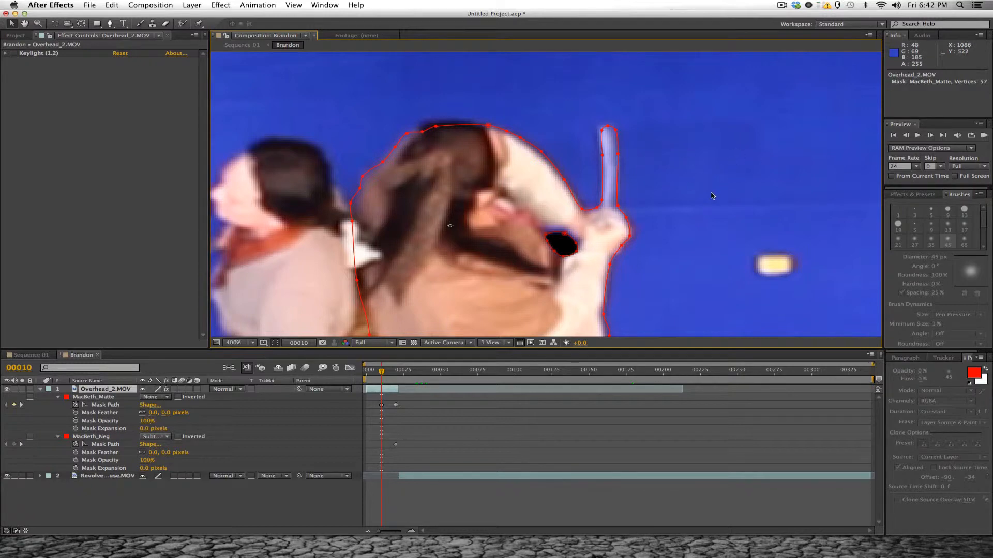
pyautogui.click(100, 399)
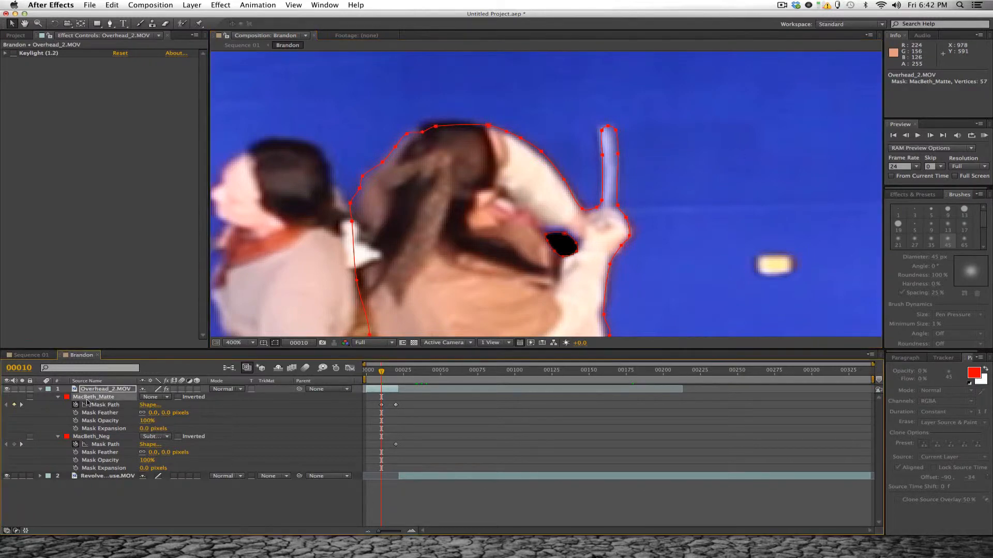
pyautogui.press('space')
pyautogui.moveTo(641, 188); pyautogui.dragTo(572, 181)
pyautogui.moveTo(571, 126); pyautogui.dragTo(524, 103)
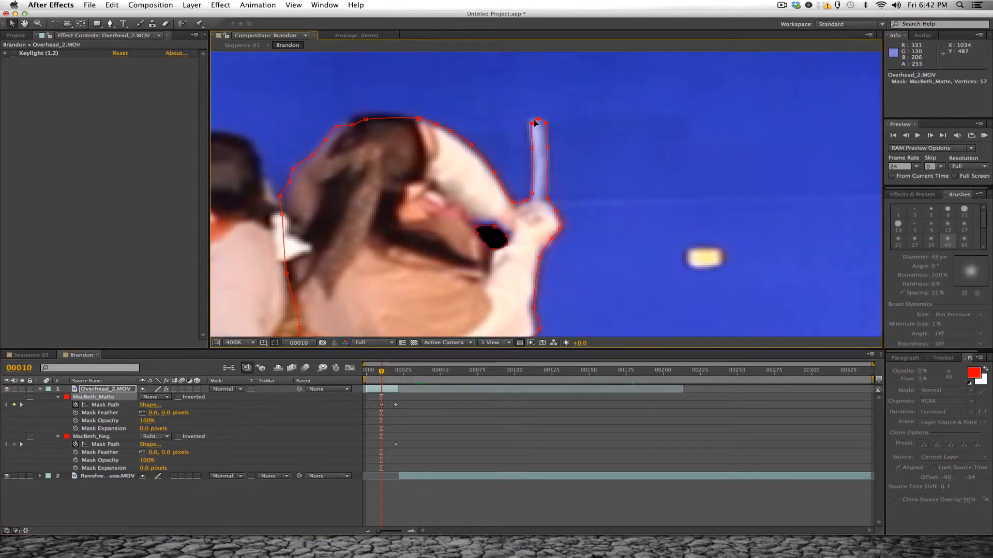
pyautogui.click(530, 124)
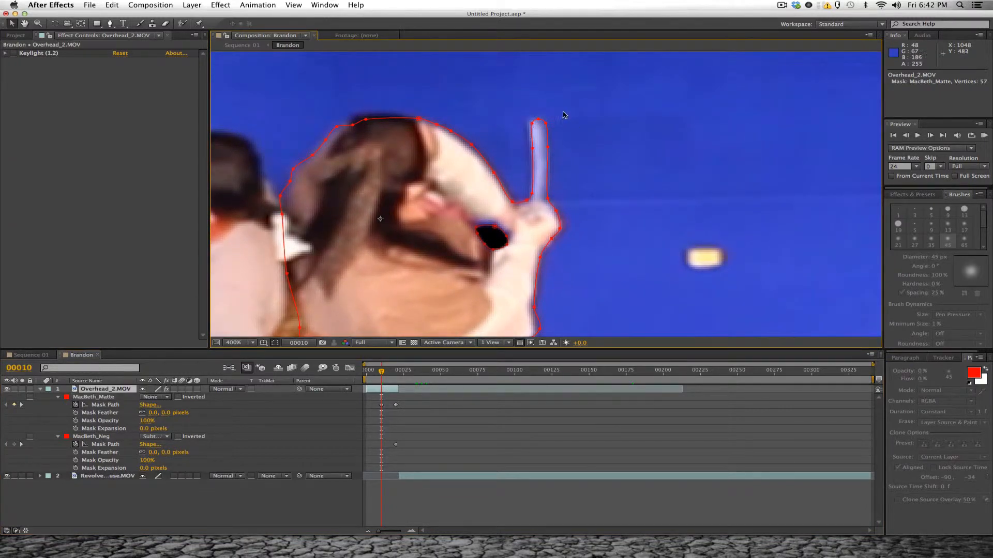
pyautogui.click(93, 398)
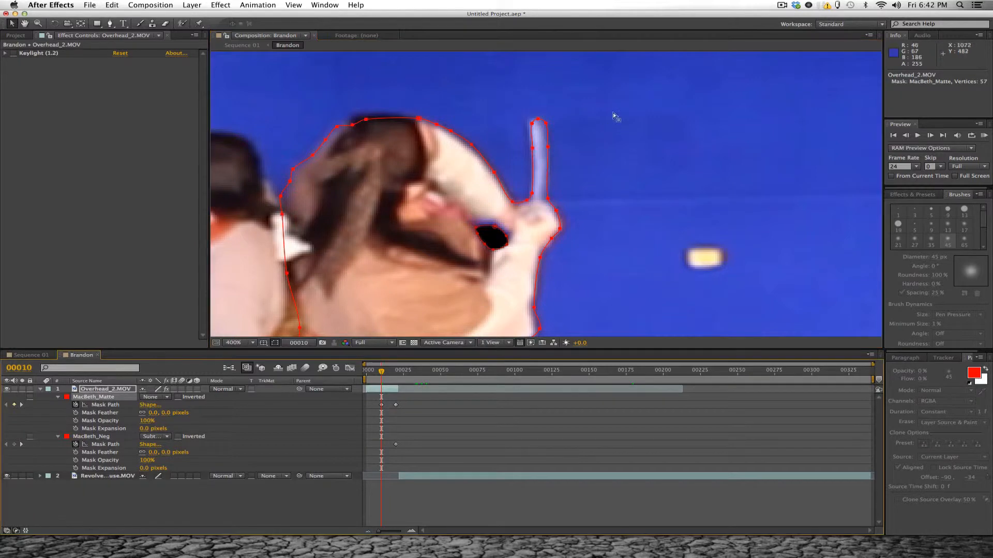
pyautogui.moveTo(590, 102); pyautogui.dragTo(547, 148)
pyautogui.click(544, 123)
pyautogui.moveTo(570, 184); pyautogui.dragTo(545, 244)
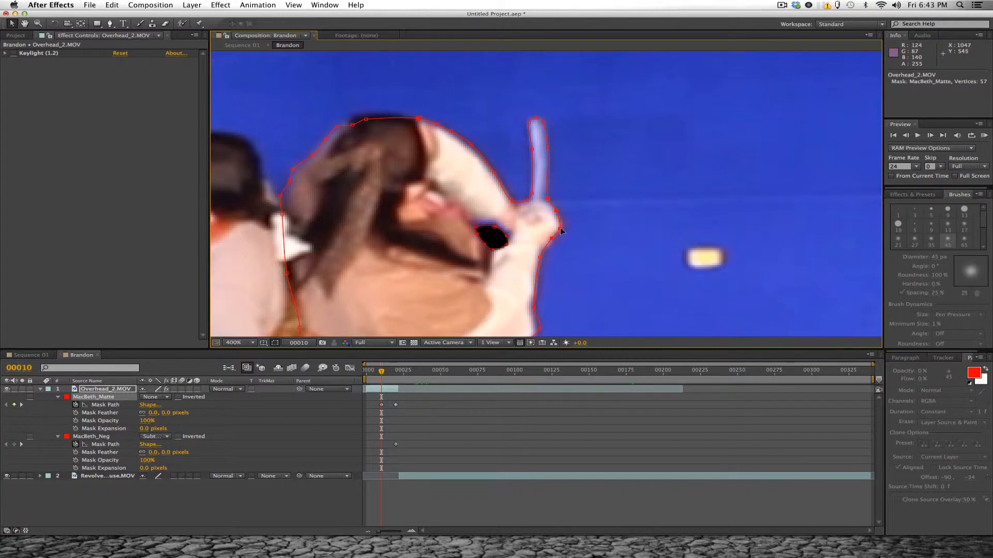
# - Align the MacBeth_Matte vertices with the fighter's hand, forearm and sleeve corner at frame 10, undoing the last misplaced path edit
pyautogui.click(561, 230)
pyautogui.click(541, 253)
pyautogui.moveTo(595, 261); pyautogui.dragTo(592, 159)
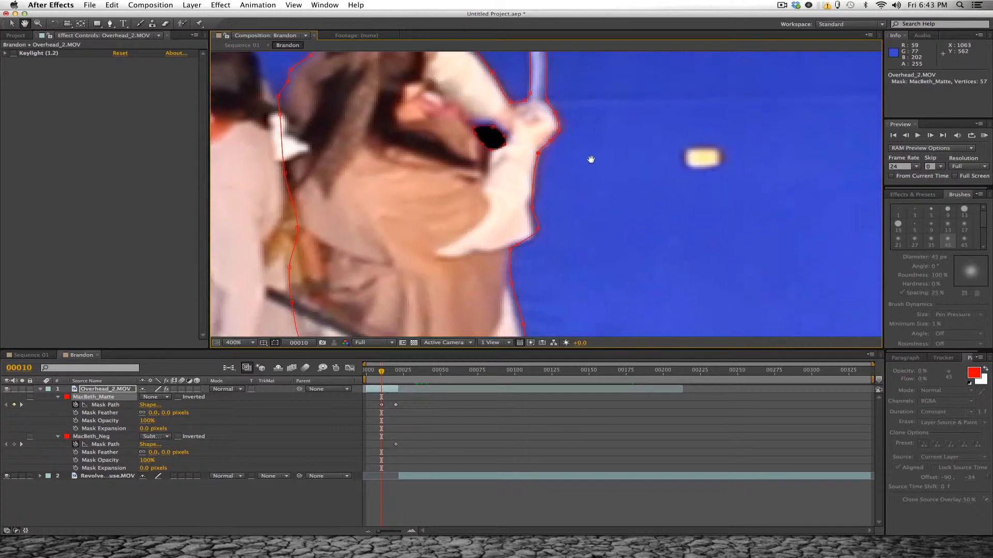
pyautogui.moveTo(567, 197); pyautogui.dragTo(507, 256)
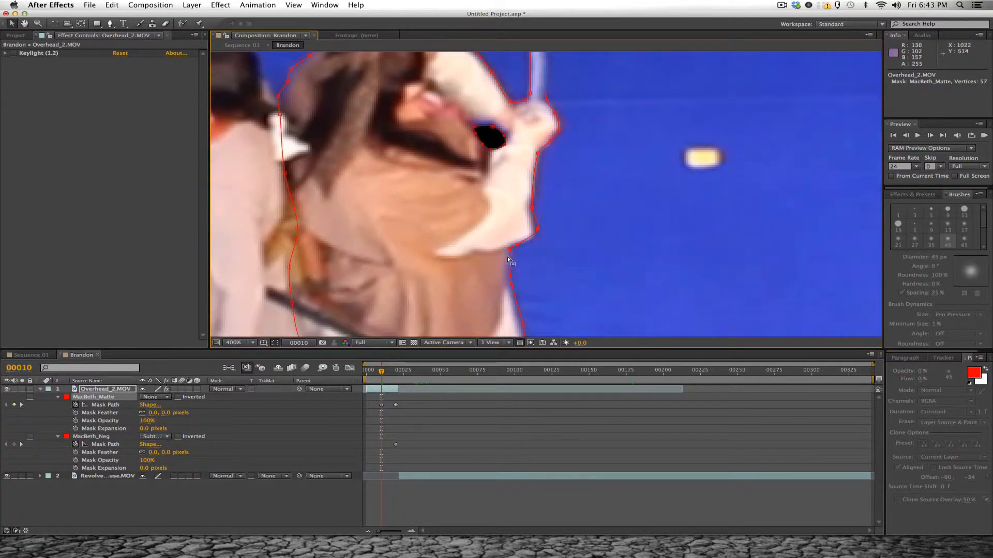
pyautogui.click(558, 226)
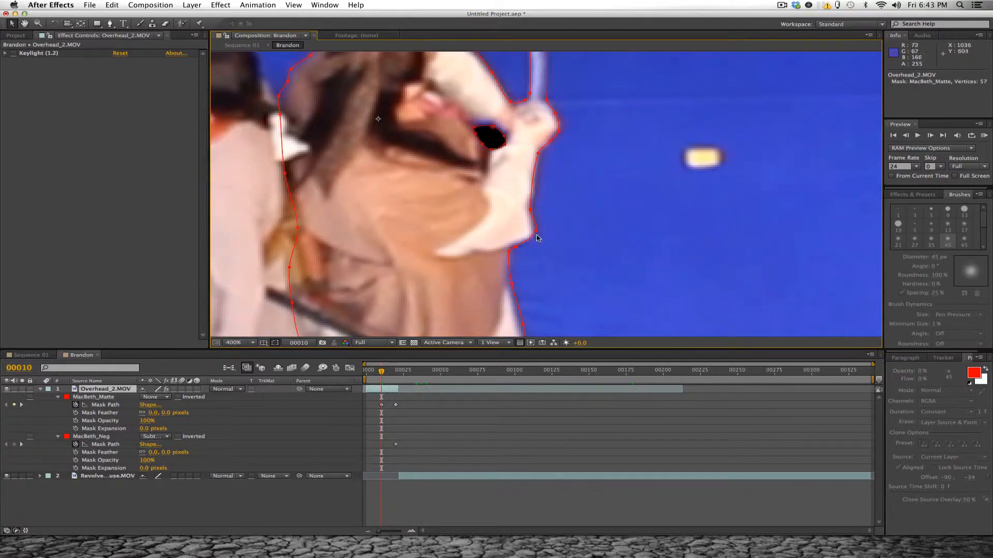
pyautogui.click(103, 398)
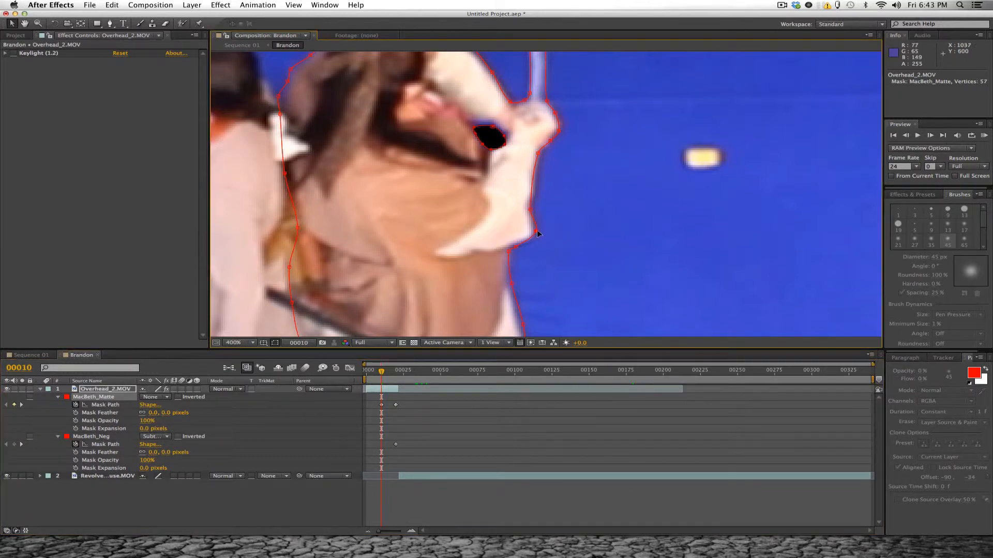
pyautogui.moveTo(536, 231); pyautogui.dragTo(515, 251)
pyautogui.press('super+z')
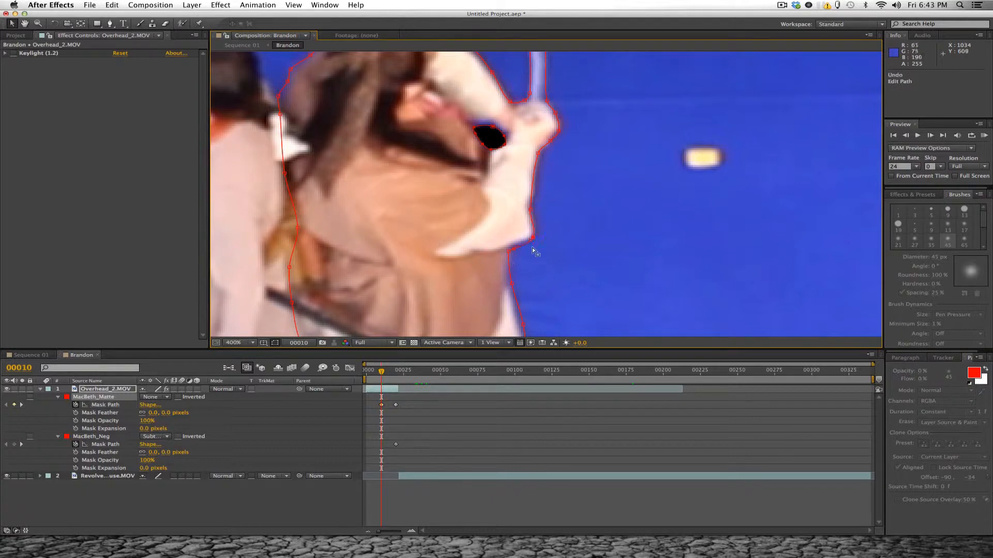
pyautogui.click(96, 399)
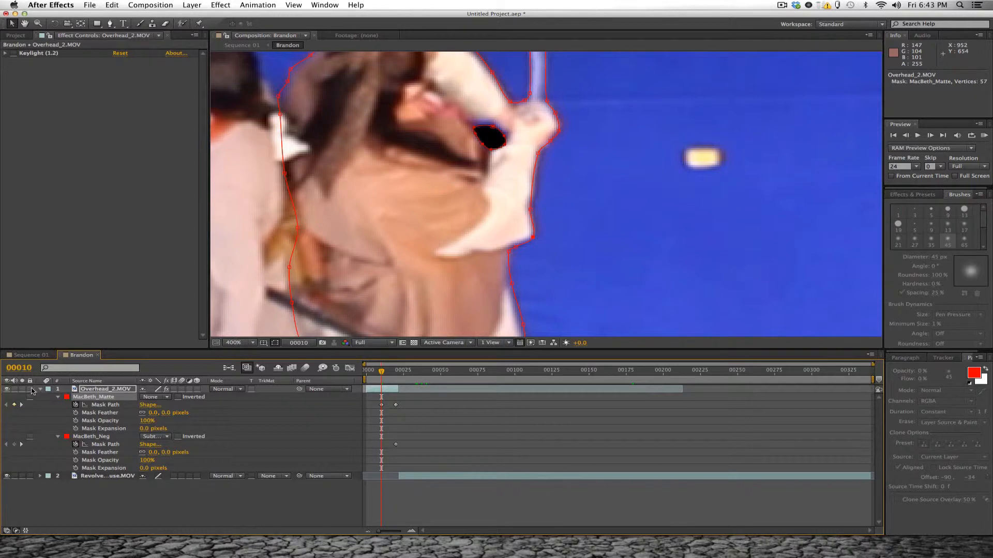
pyautogui.click(30, 389)
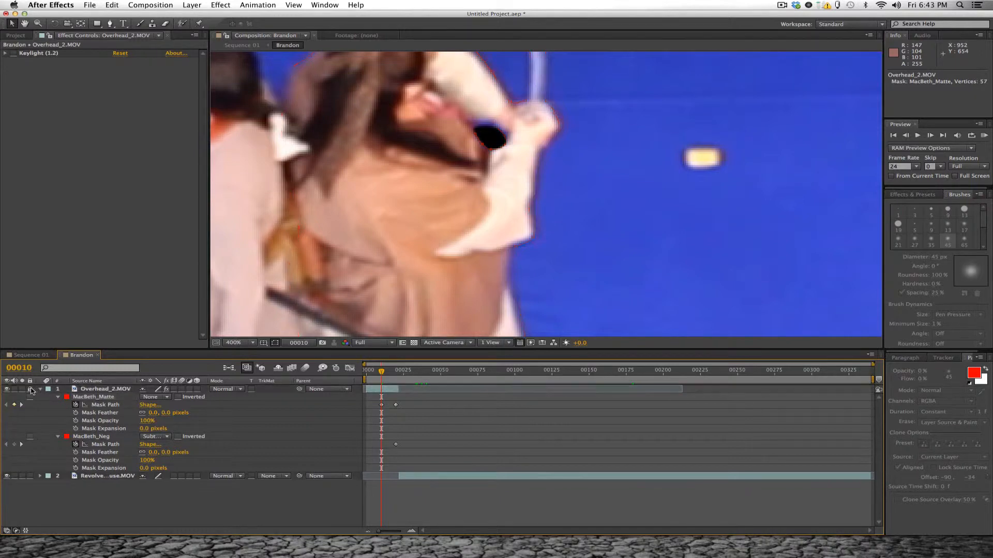
pyautogui.click(103, 399)
# - Fine-tune the MacBeth_Matte vertices on the sleeve's outer edge and where the sleeve meets the robe at frame 10
pyautogui.click(98, 399)
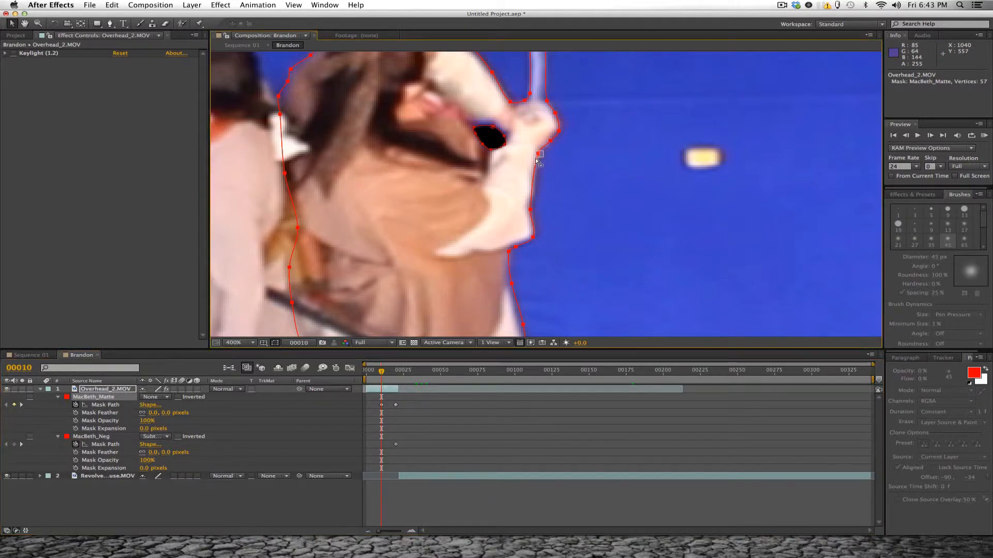
pyautogui.click(529, 212)
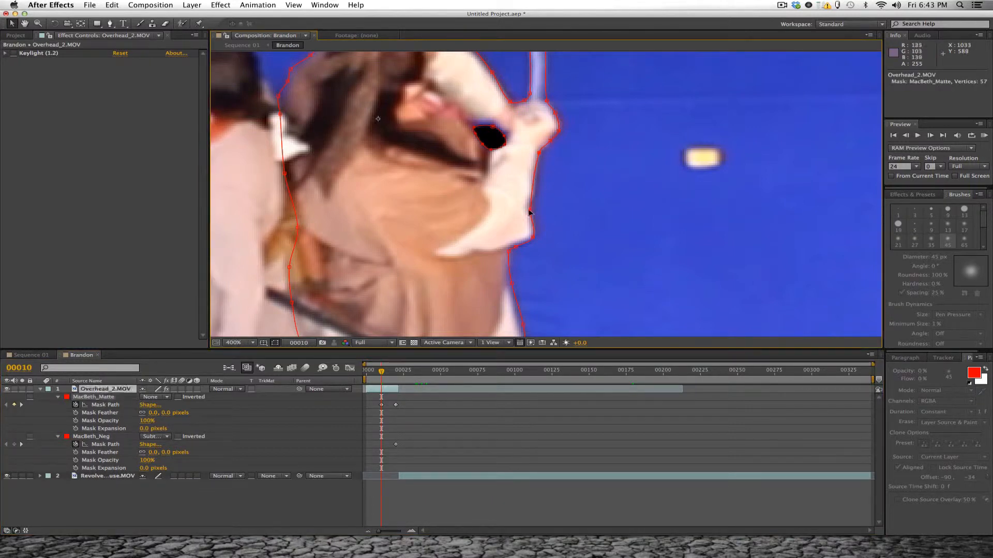
pyautogui.click(529, 211)
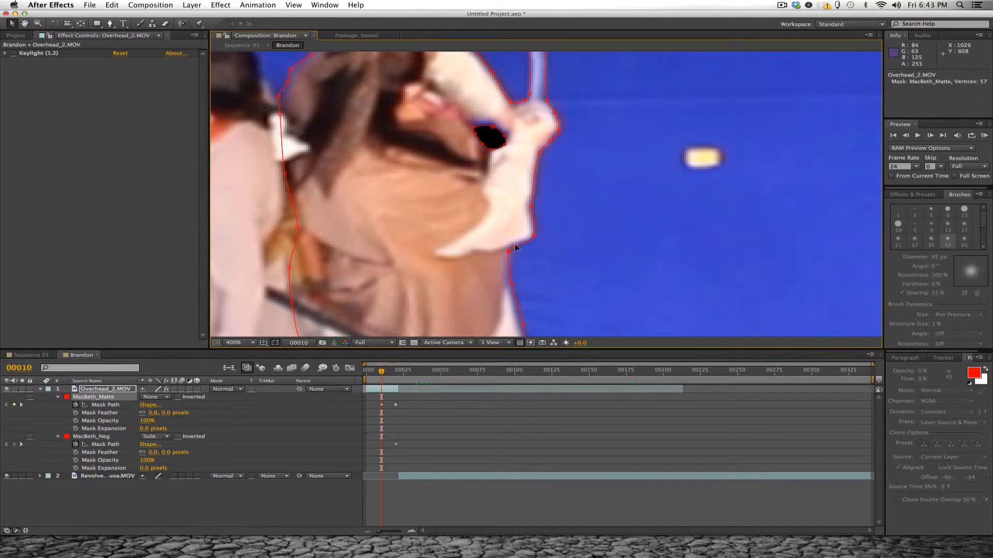
pyautogui.moveTo(516, 247); pyautogui.dragTo(515, 245)
pyautogui.click(591, 227)
# - Adjust the MacBeth_Matte vertices along the robe's right side and lower hem at frame 10
pyautogui.moveTo(557, 281); pyautogui.dragTo(552, 175)
pyautogui.press('v')
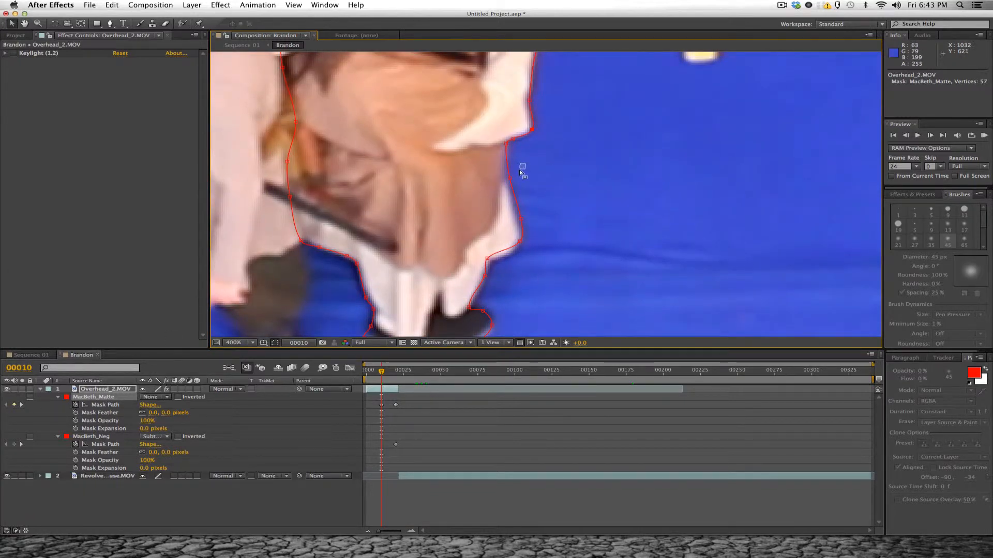
pyautogui.moveTo(519, 171); pyautogui.dragTo(502, 260)
pyautogui.moveTo(520, 217); pyautogui.dragTo(519, 227)
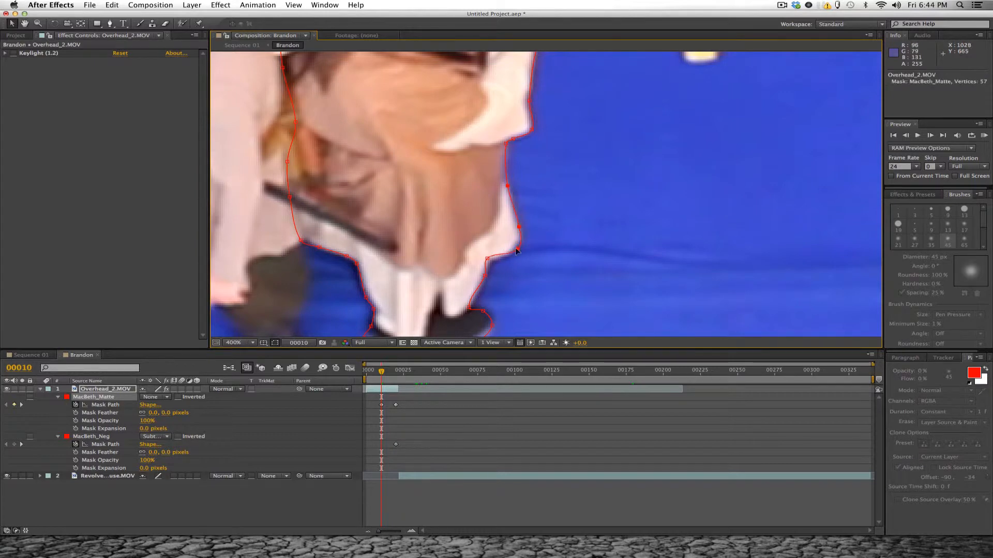
pyautogui.click(488, 260)
pyautogui.moveTo(510, 262); pyautogui.dragTo(528, 188)
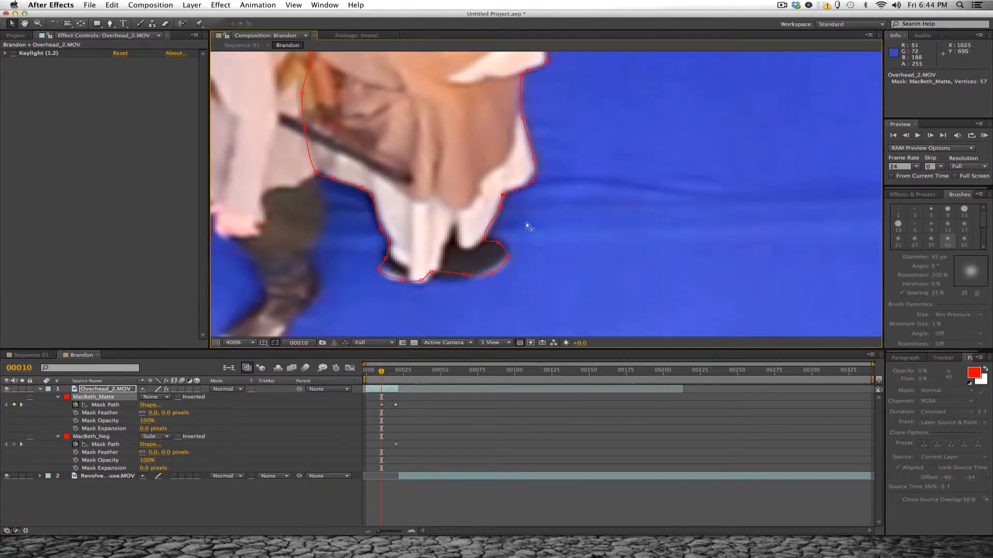
# - Fit the MacBeth_Matte vertices around both shoes and ankles at frame 10, undoing the accidental shift of the layer
pyautogui.moveTo(532, 227); pyautogui.dragTo(475, 281)
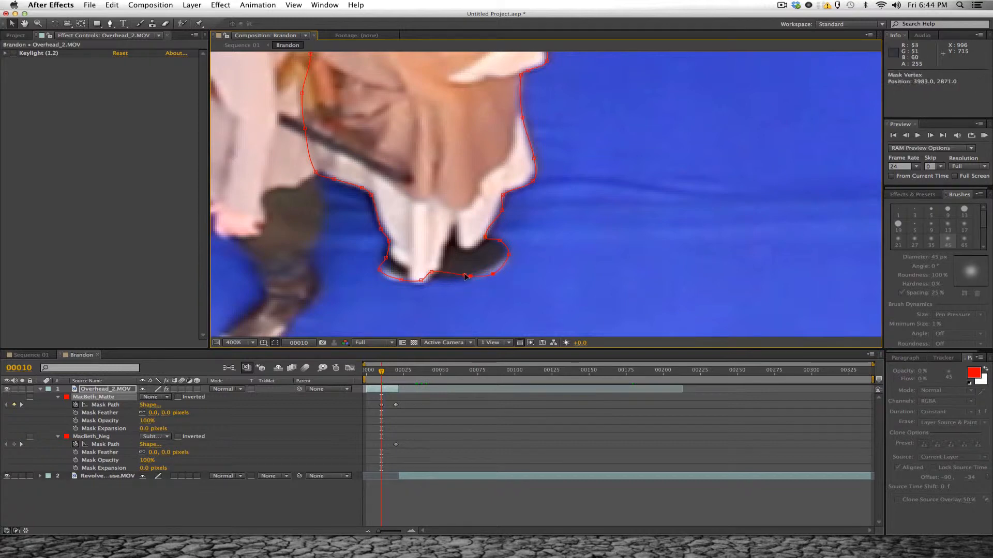
pyautogui.moveTo(419, 267); pyautogui.dragTo(471, 281)
pyautogui.moveTo(401, 280)
pyautogui.mouseDown()
pyautogui.moveTo(376, 276)
pyautogui.moveTo(396, 263)
pyautogui.mouseUp()
pyautogui.click(409, 255)
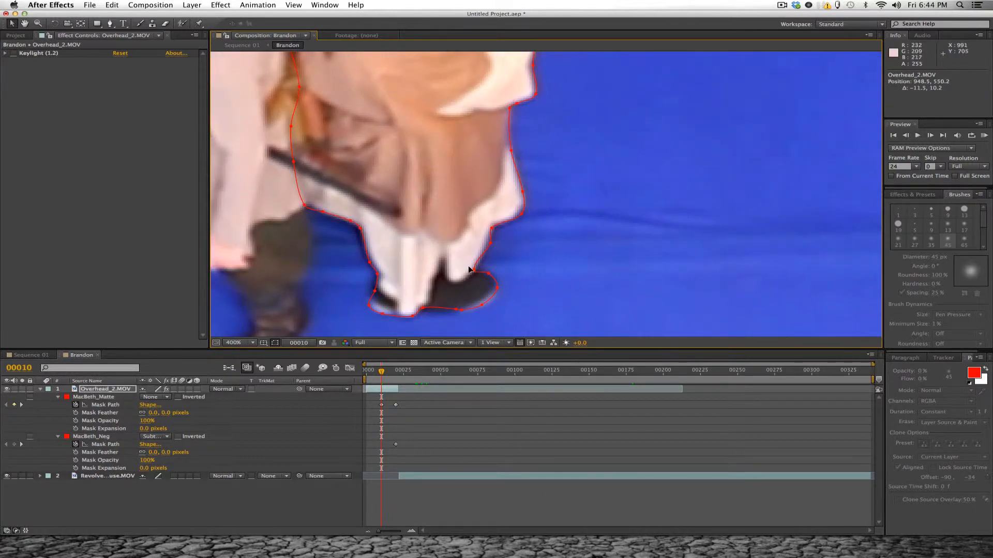
pyautogui.press('super+z')
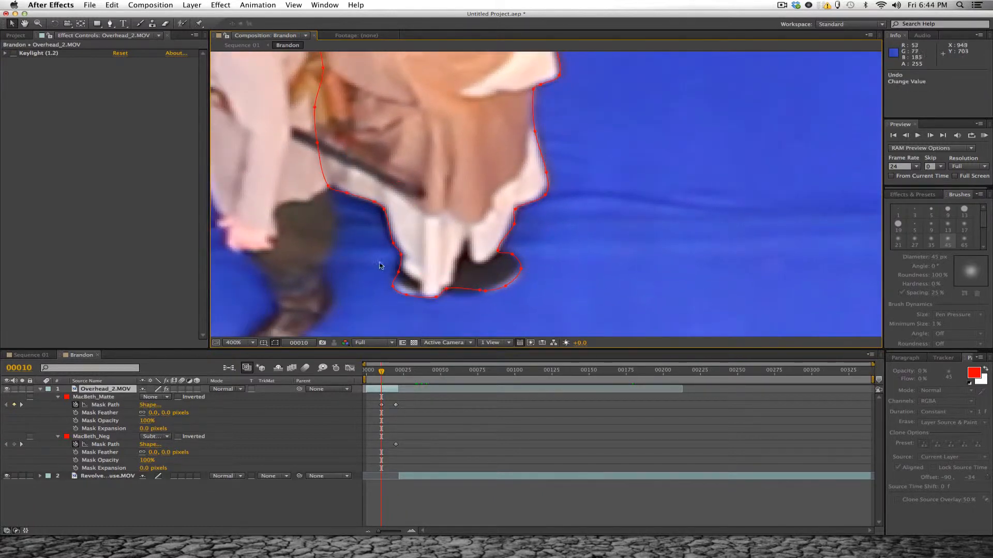
pyautogui.click(401, 256)
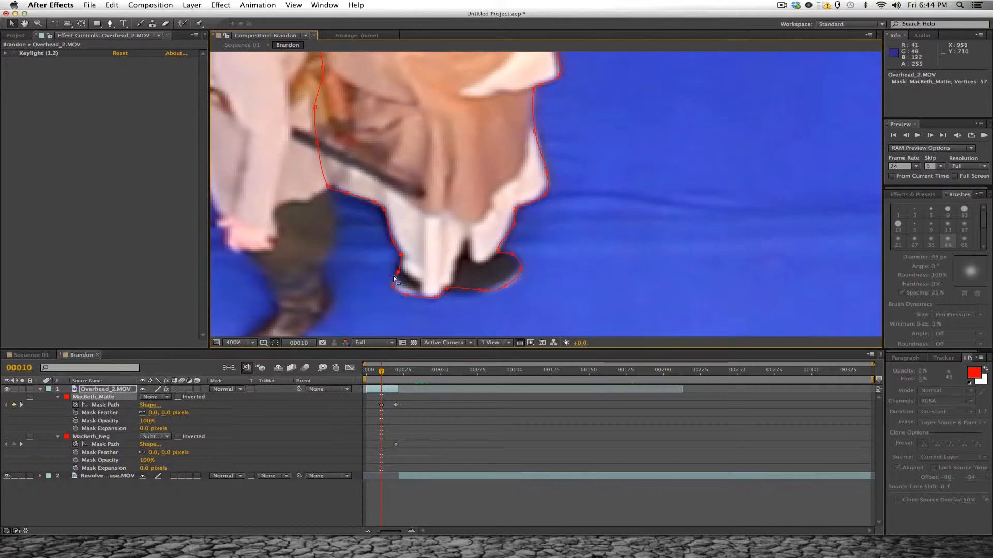
pyautogui.keyDown('shift'); pyautogui.click(399, 270); pyautogui.keyUp('shift')
# - Align the MacBeth_Matte path with the robe's rear hem and lower back, moving the waist vertex slightly left at frame 10
pyautogui.moveTo(391, 198); pyautogui.dragTo(366, 257)
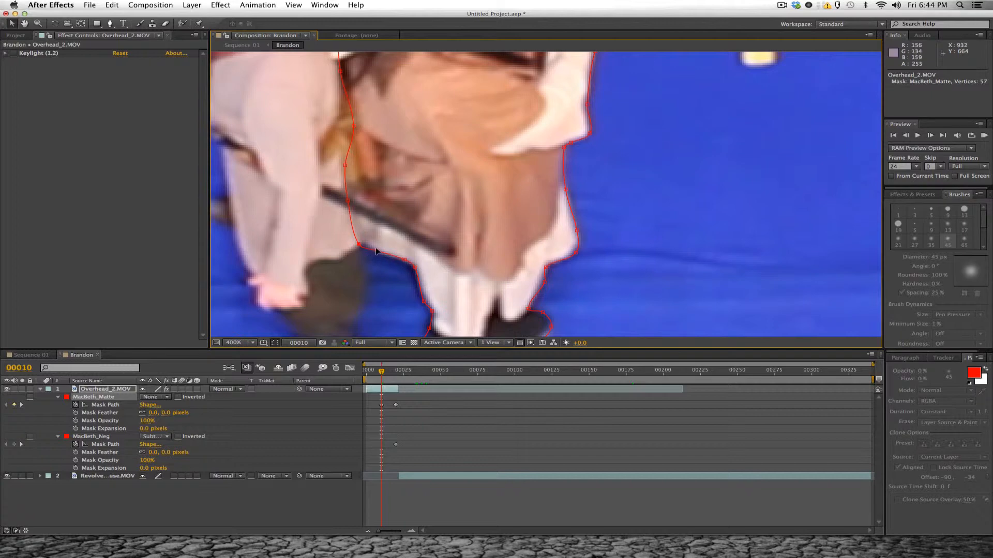
pyautogui.moveTo(382, 173); pyautogui.dragTo(405, 242)
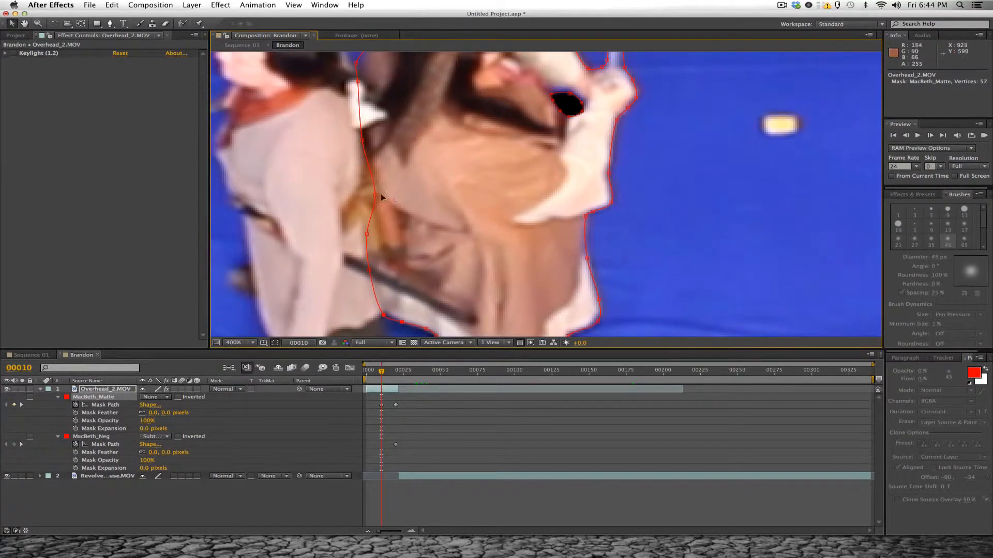
pyautogui.keyDown('shift'); pyautogui.click(376, 197); pyautogui.keyUp('shift')
pyautogui.moveTo(376, 198); pyautogui.dragTo(364, 197)
# - Refit the MacBeth_Matte vertices around the fighter's upper back and the top of the head at frame 10
pyautogui.moveTo(392, 132); pyautogui.dragTo(399, 223)
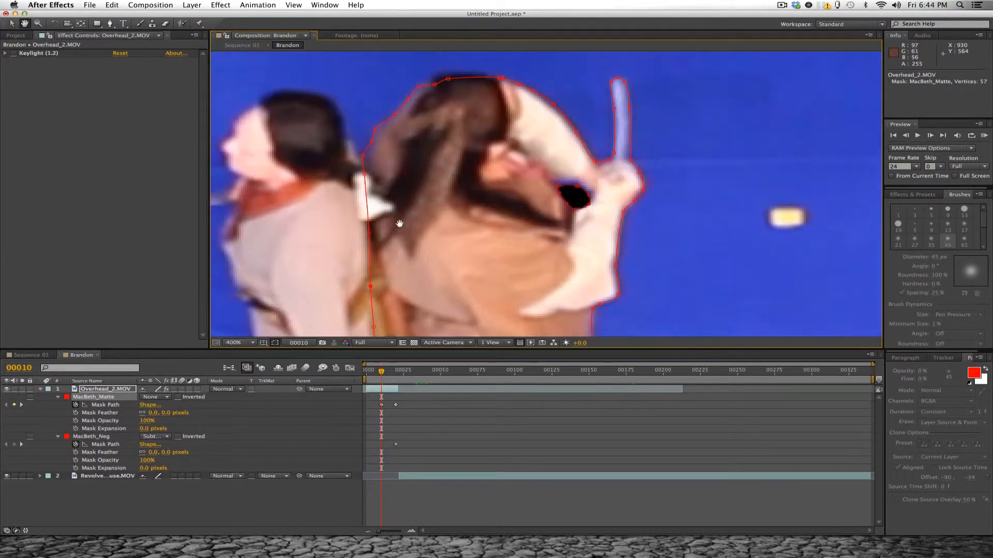
pyautogui.moveTo(398, 281); pyautogui.dragTo(399, 257)
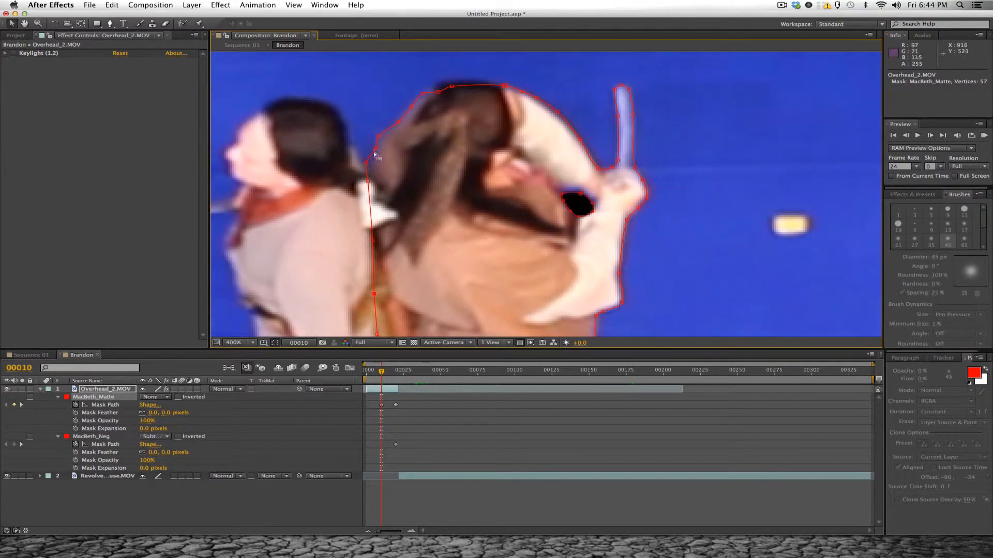
pyautogui.moveTo(365, 165); pyautogui.dragTo(367, 167)
pyautogui.moveTo(387, 130)
pyautogui.mouseDown()
pyautogui.moveTo(384, 143)
pyautogui.moveTo(371, 128)
pyautogui.mouseUp()
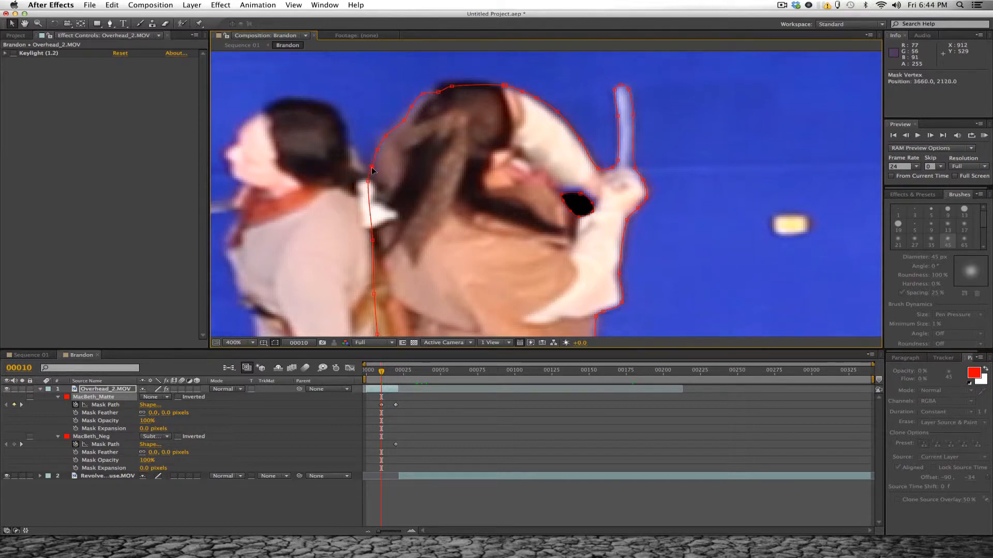
pyautogui.moveTo(372, 169); pyautogui.dragTo(373, 167)
pyautogui.moveTo(401, 125); pyautogui.dragTo(377, 192)
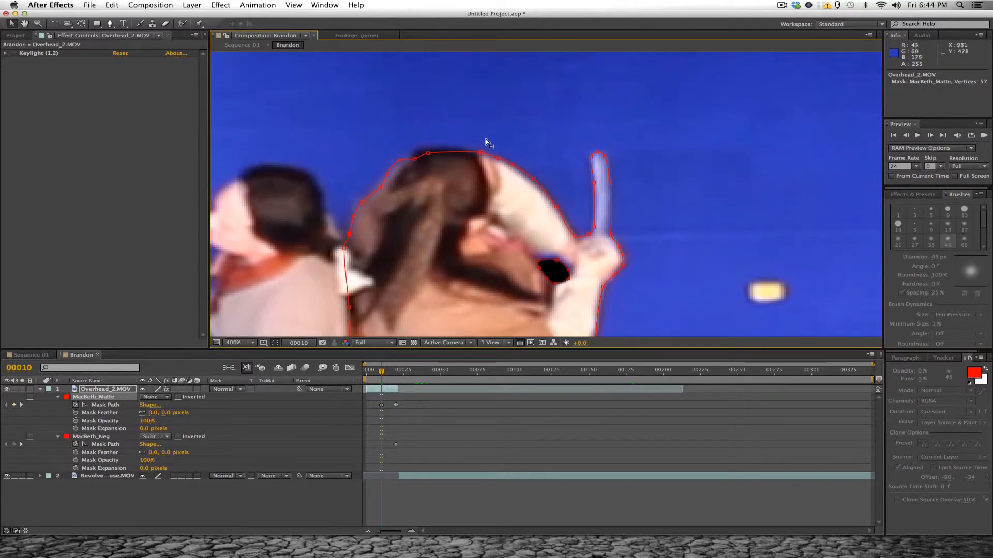
pyautogui.moveTo(484, 146); pyautogui.dragTo(389, 179)
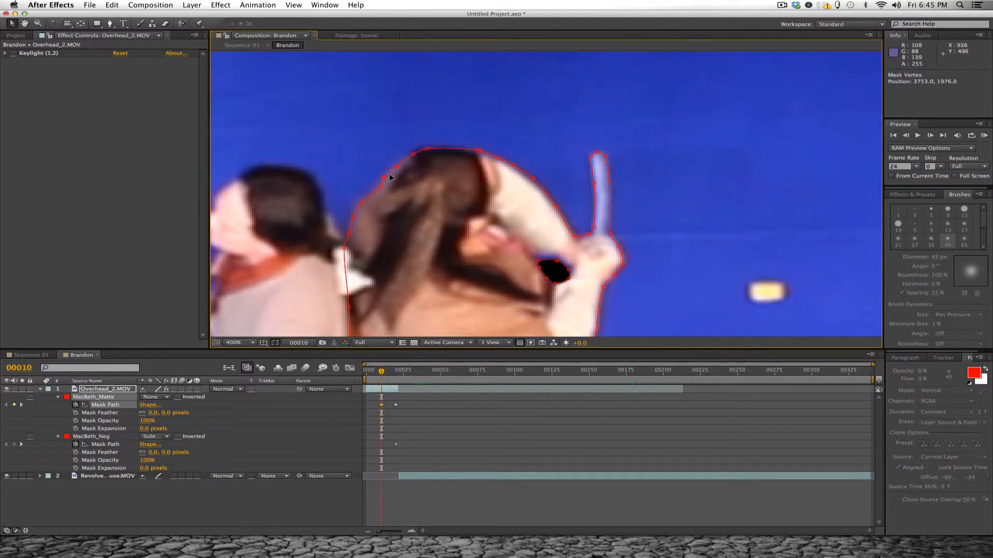
# - Shift the whole MacBeth_Neg path slightly up over the gap between the arms at frame 10
pyautogui.click(635, 184)
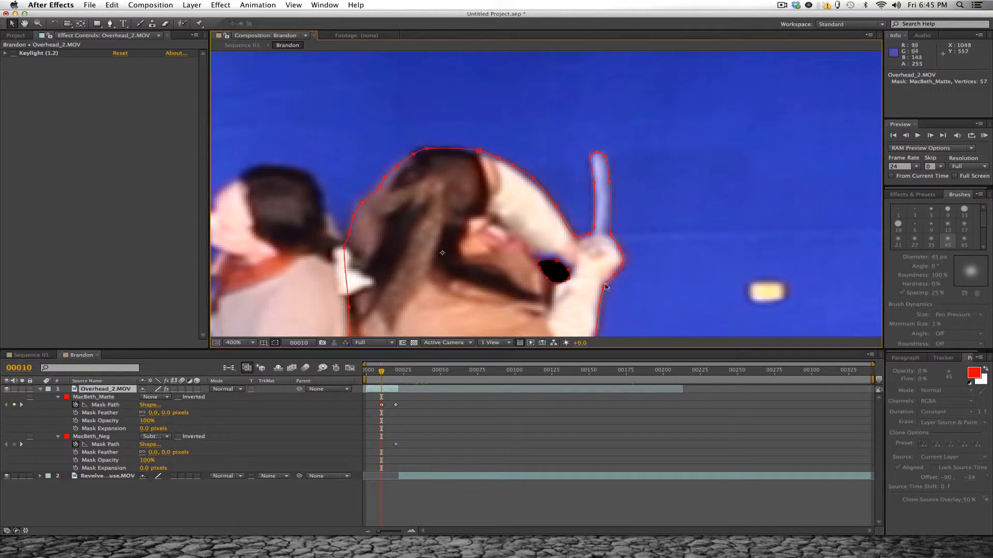
pyautogui.click(92, 437)
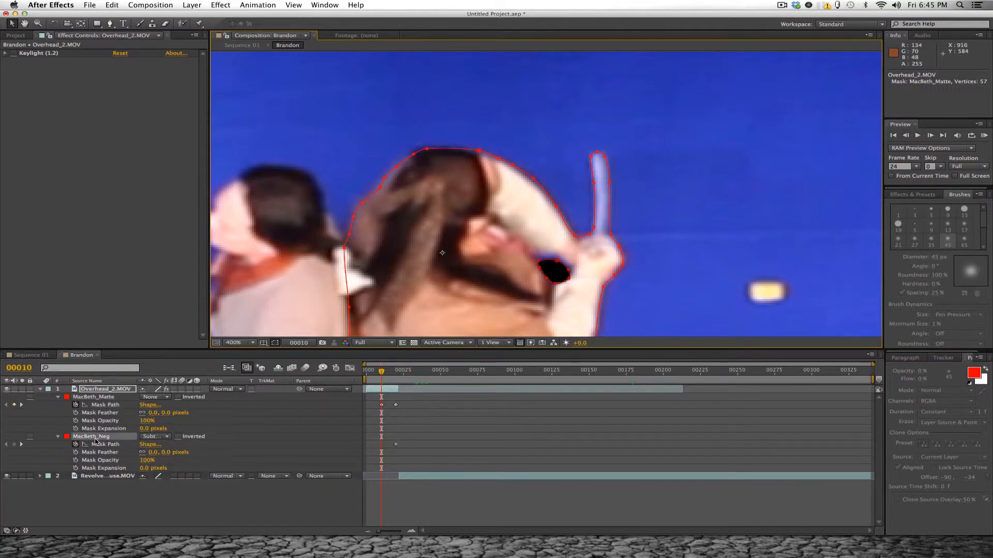
pyautogui.moveTo(590, 221); pyautogui.dragTo(556, 177)
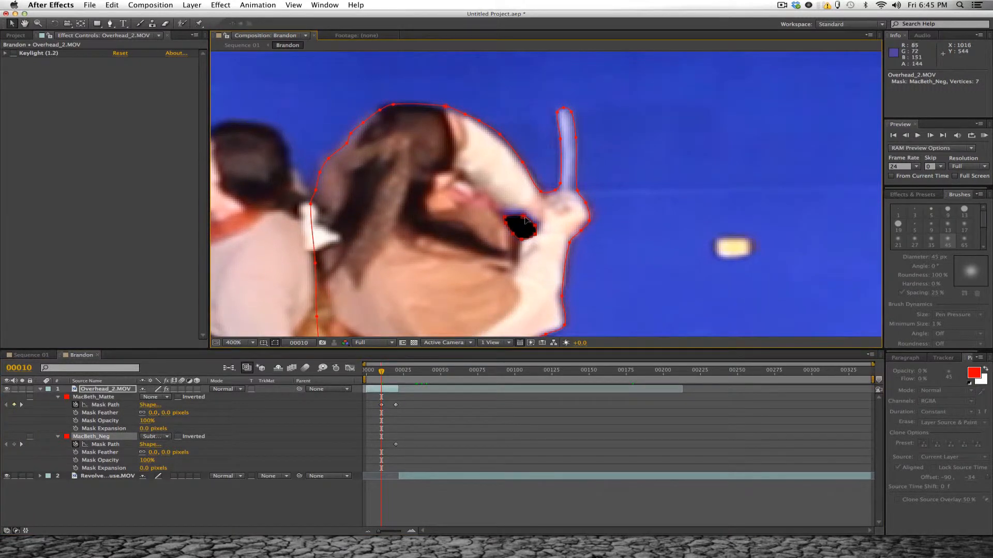
pyautogui.moveTo(524, 218); pyautogui.dragTo(525, 214)
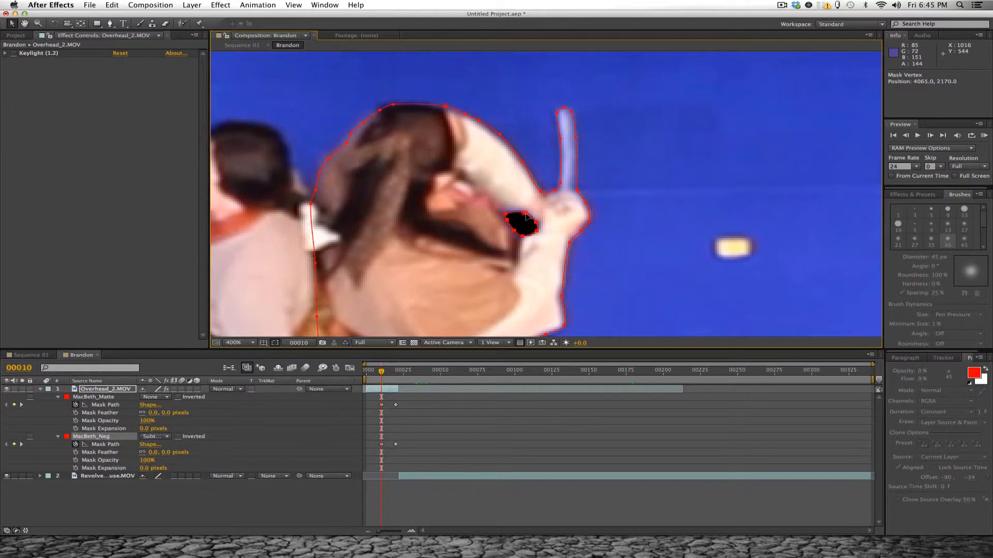
pyautogui.click(630, 241)
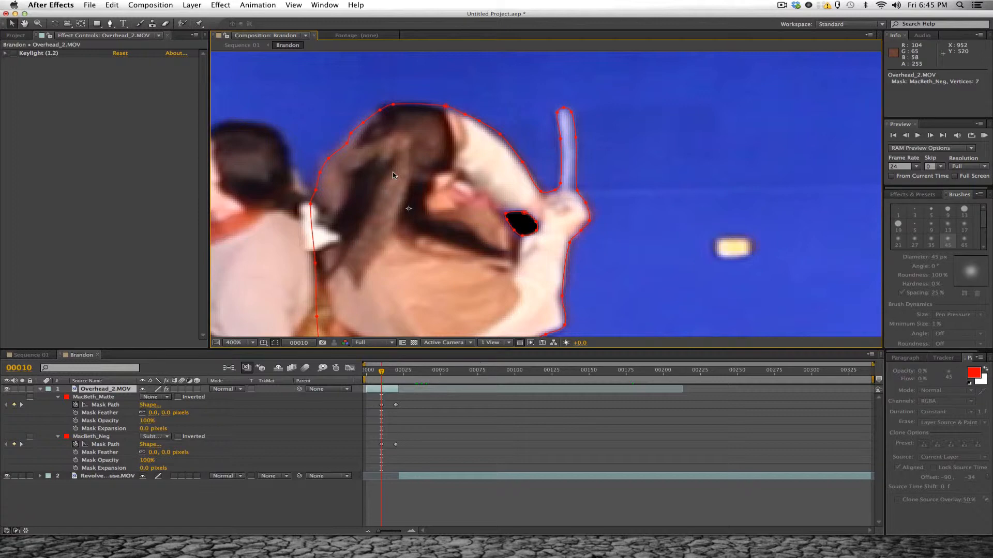
# - Keyframe the MacBeth_Matte path at frame 15, moving the vertex on top of the fighter's head slightly left and up
pyautogui.moveTo(381, 372); pyautogui.dragTo(389, 379)
pyautogui.click(394, 110)
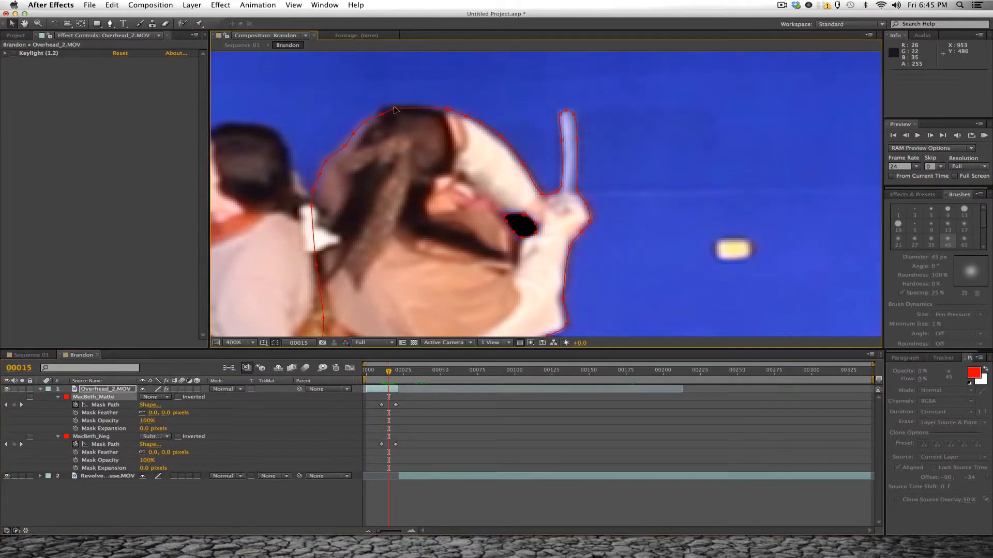
pyautogui.moveTo(394, 110); pyautogui.dragTo(385, 107)
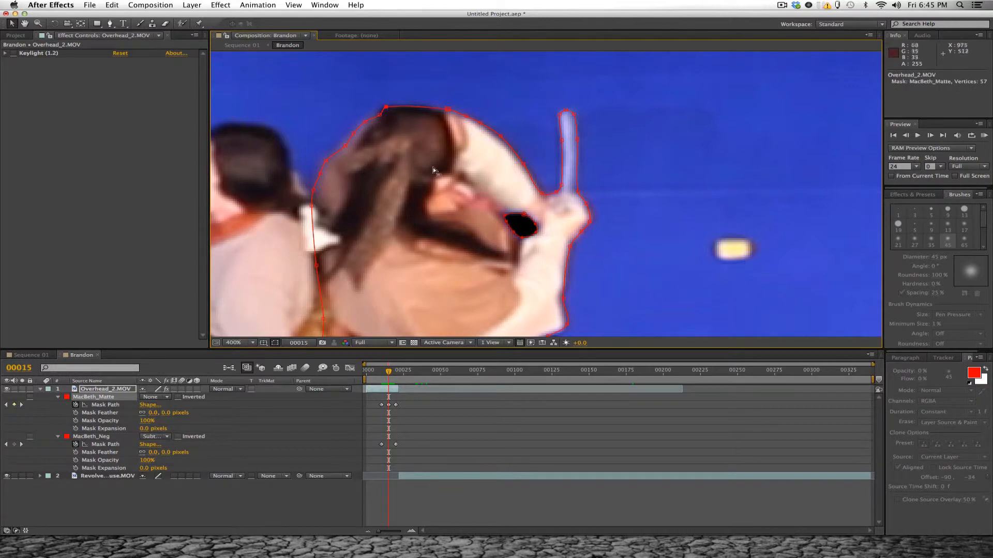
pyautogui.click(398, 420)
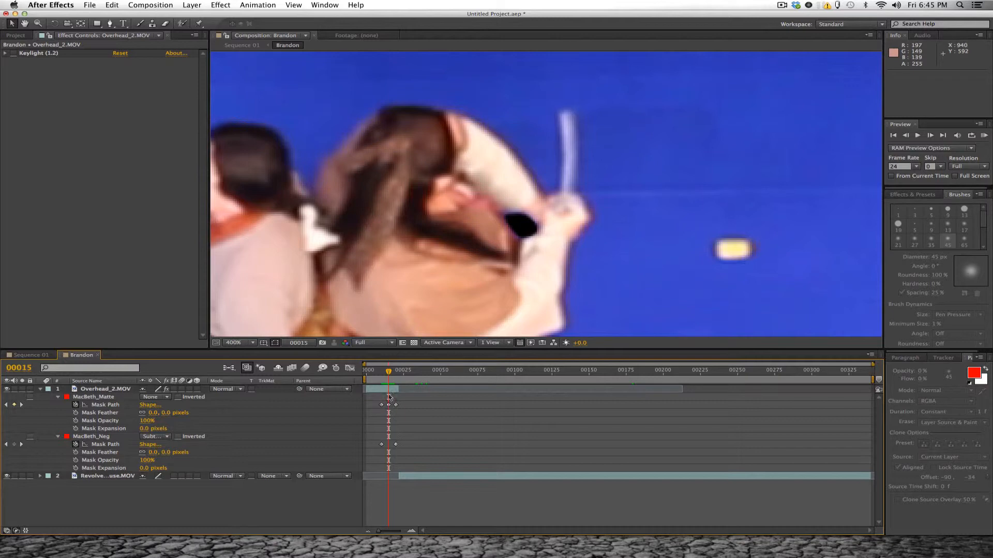
# - Enable the Keylight (1.2) effect on Overhead_2.MOV and check the keyed fighters at frame 10
pyautogui.moveTo(390, 379); pyautogui.dragTo(384, 373)
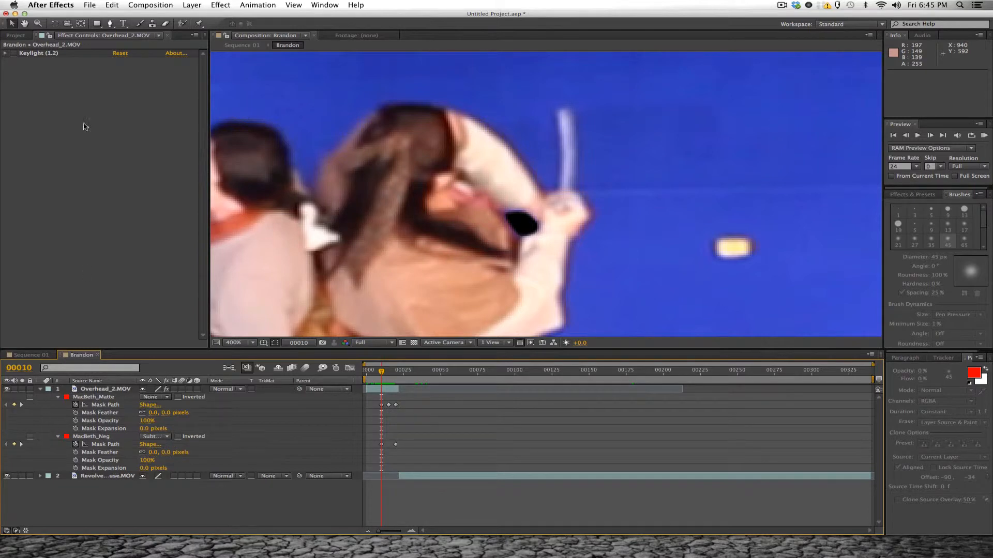
pyautogui.click(13, 53)
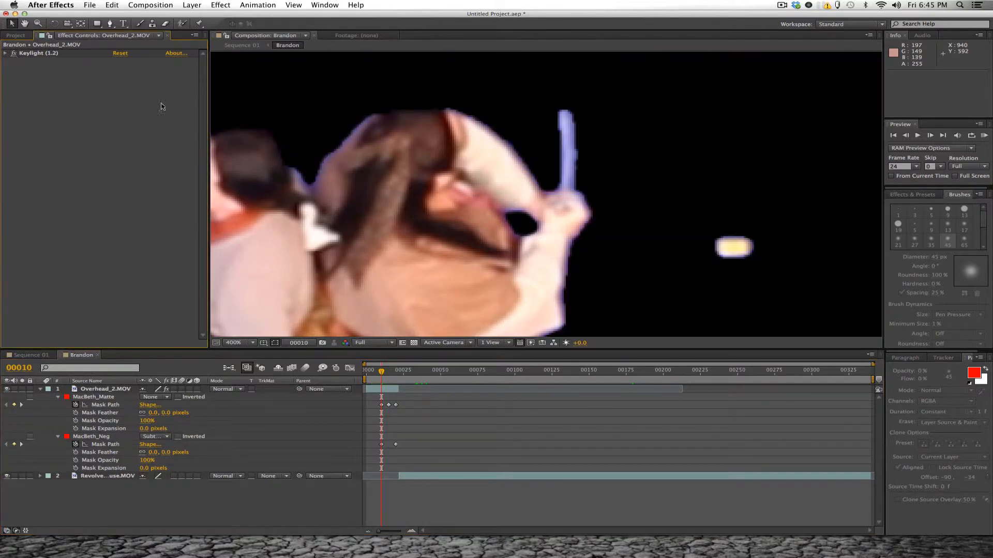
pyautogui.scroll(-4, 443, 134)
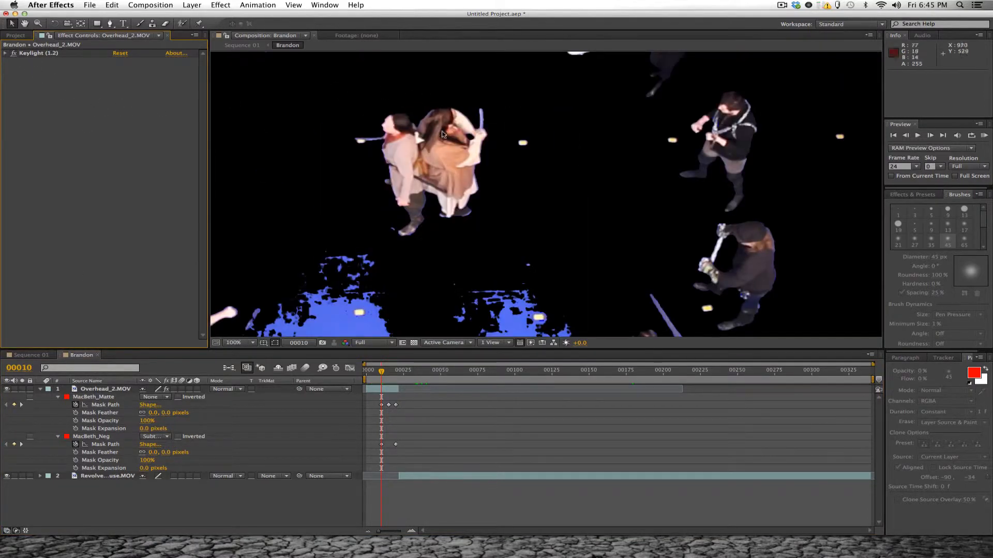
pyautogui.scroll(2, 443, 134)
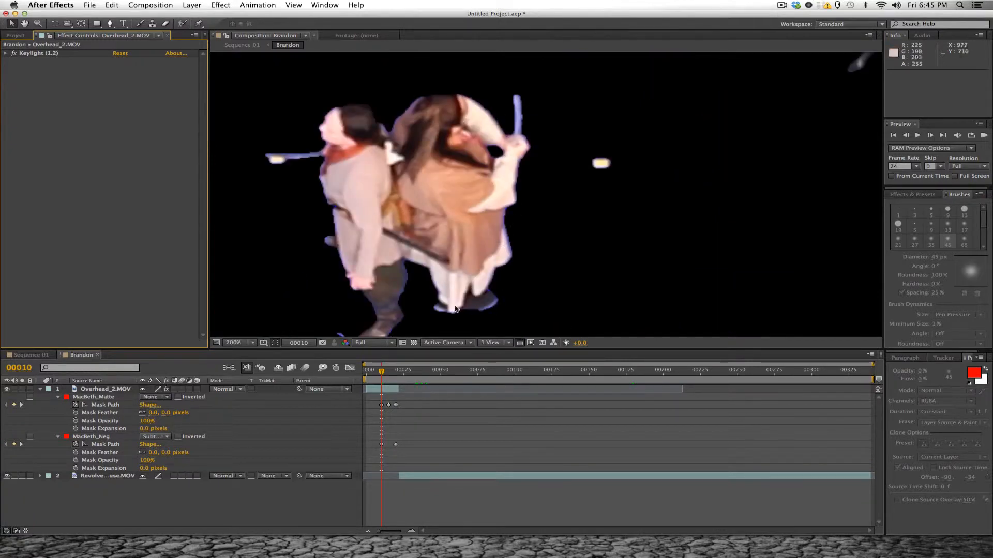
# - Apply the Spill Suppressor keying effect to the Overhead_2.MOV layer
pyautogui.click(221, 4)
pyautogui.press('Escape')
pyautogui.click(90, 391)
pyautogui.click(220, 4)
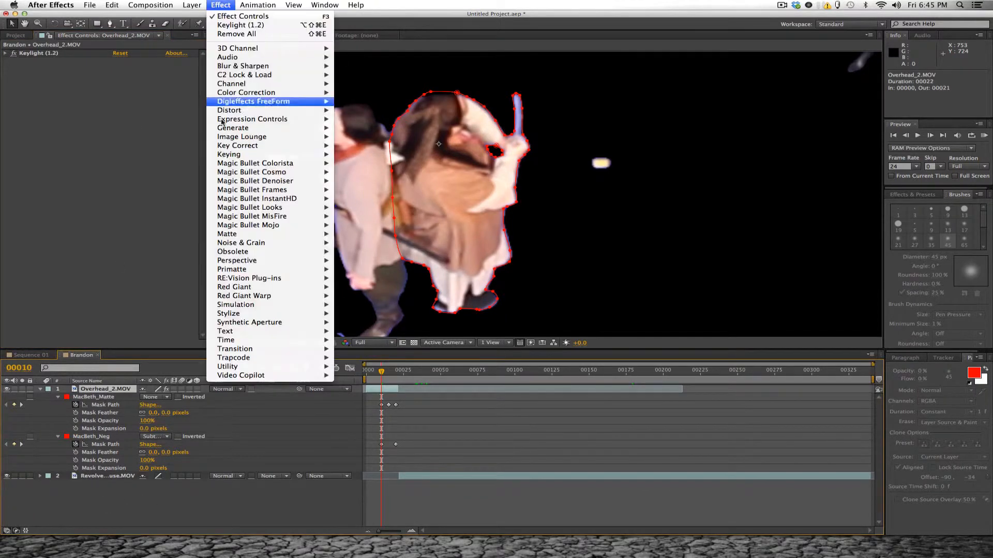
pyautogui.moveTo(248, 146)
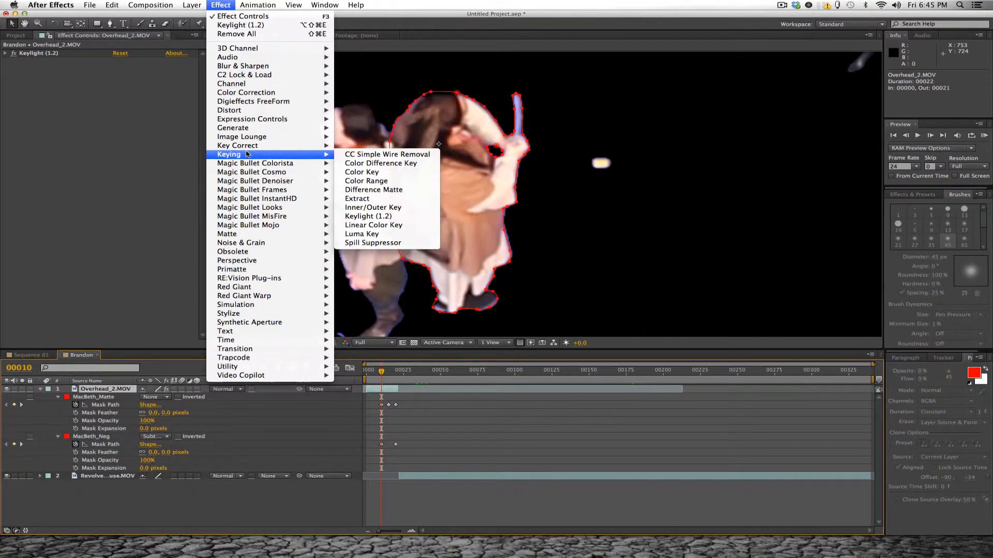
pyautogui.click(362, 243)
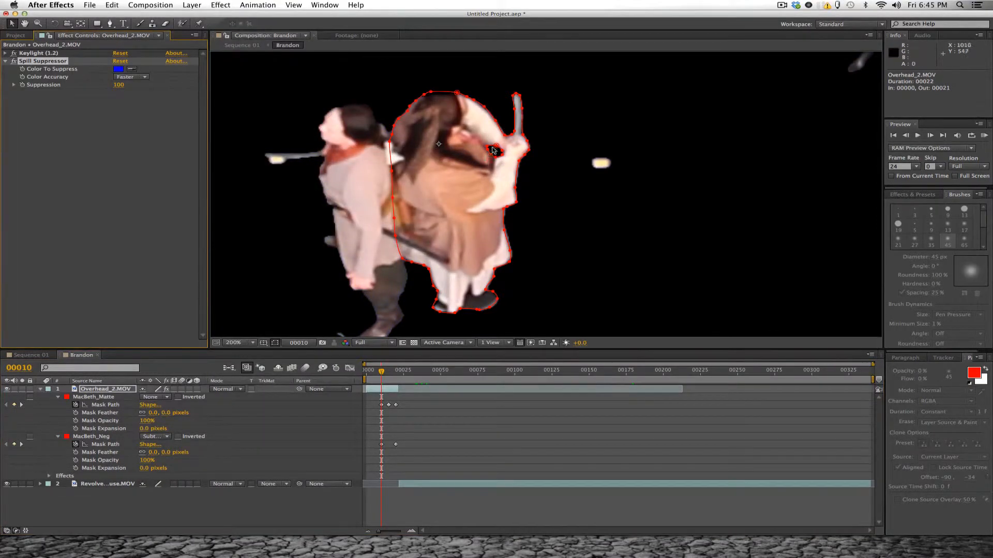
# - Review the Keylight settings and examine the spill-suppressed fighters up close and in the full frame at frame 10
pyautogui.click(33, 54)
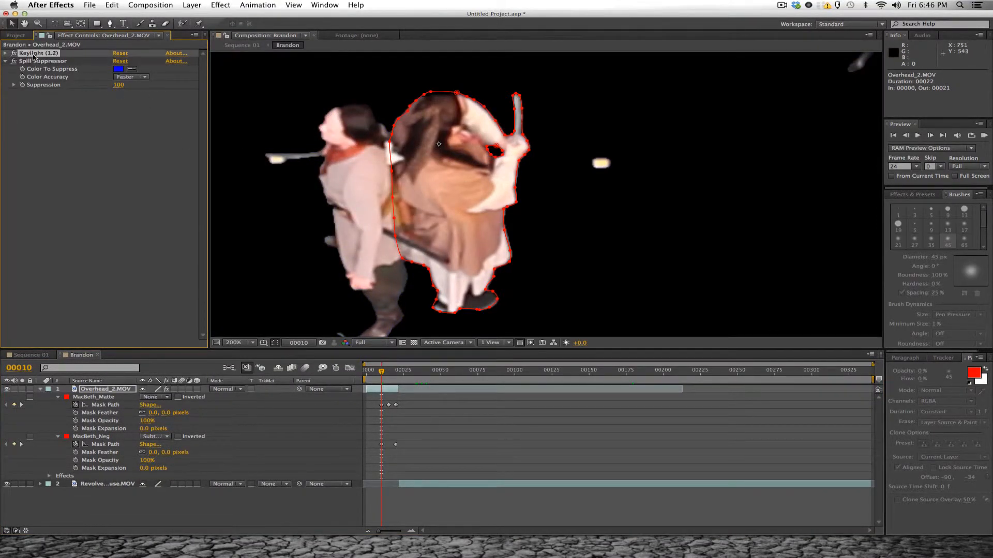
pyautogui.click(6, 54)
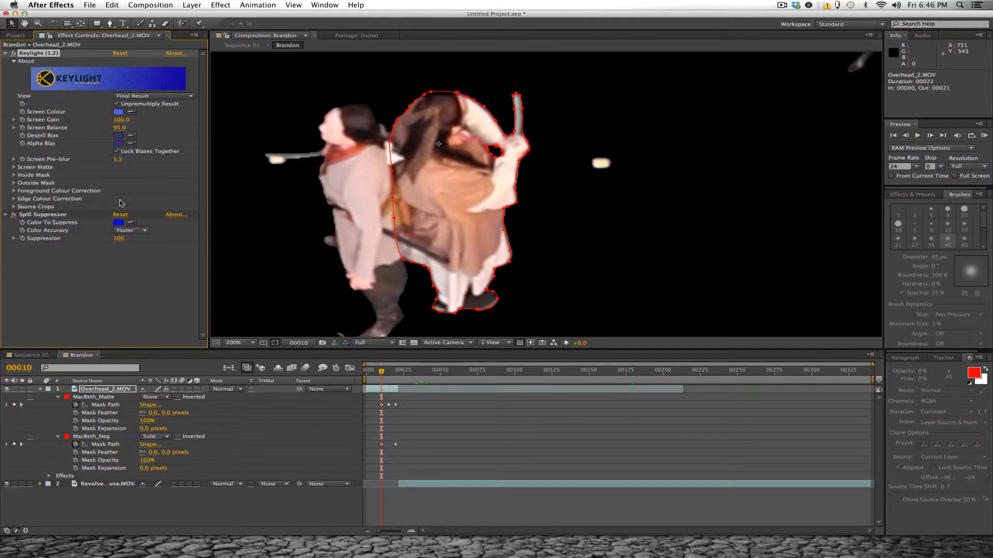
pyautogui.click(7, 54)
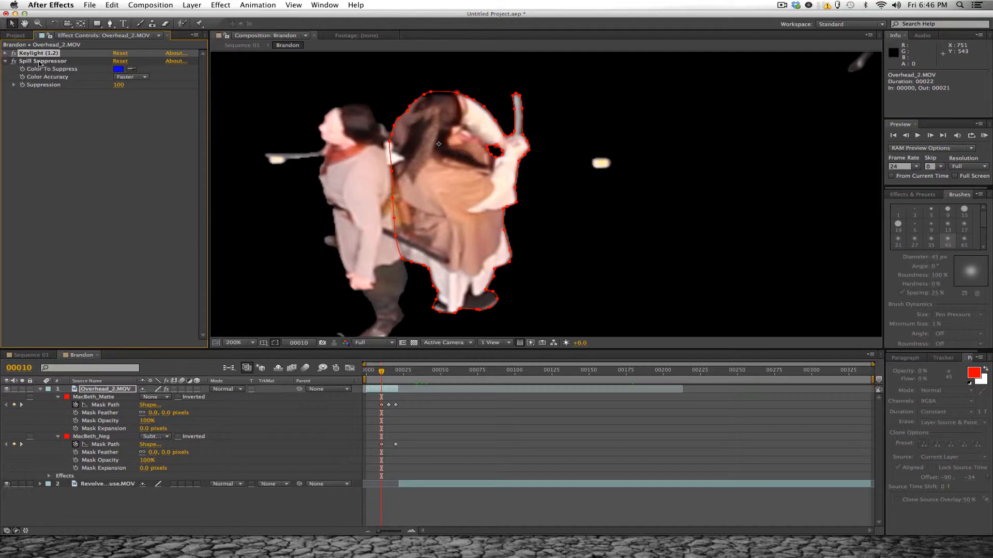
pyautogui.click(40, 62)
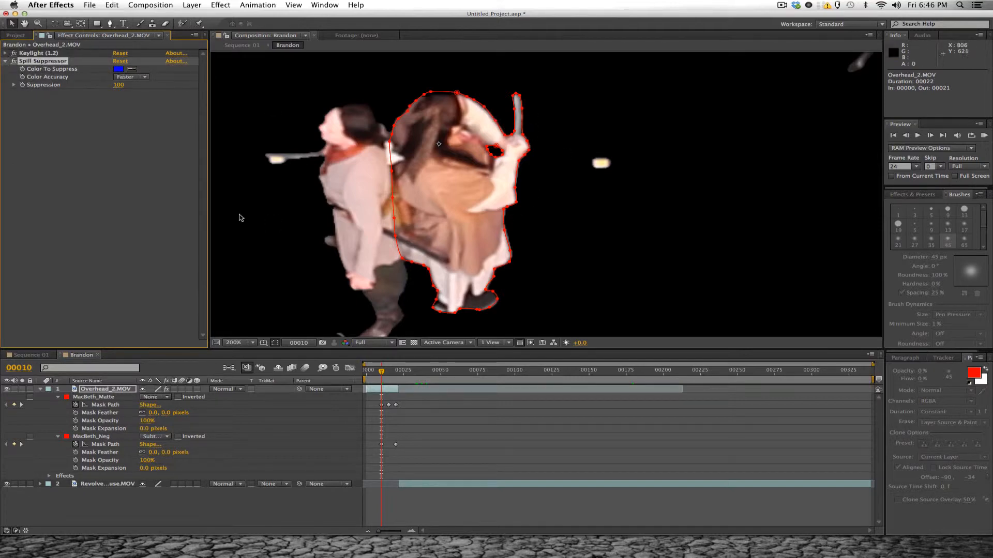
pyautogui.click(128, 201)
pyautogui.click(326, 449)
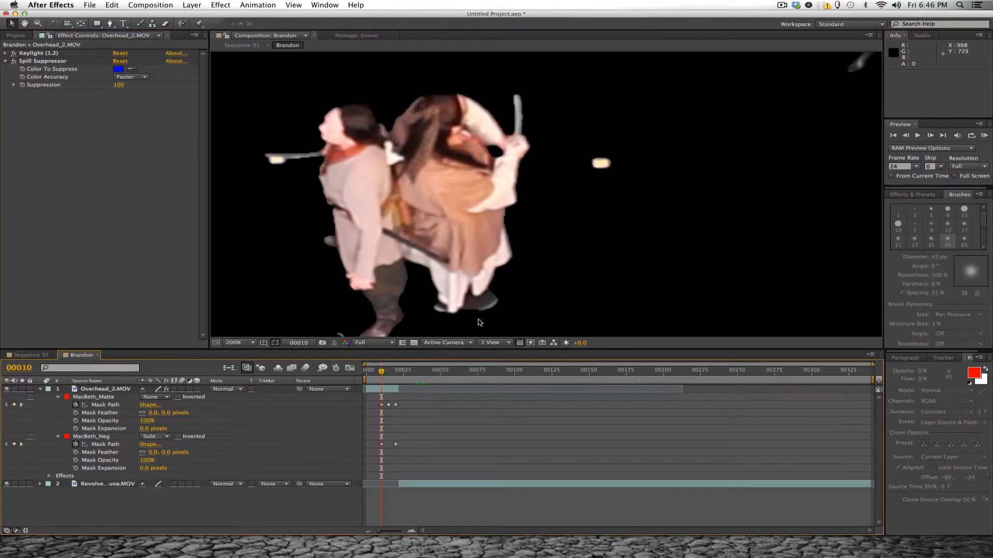
pyautogui.press(',')
pyautogui.press(',')
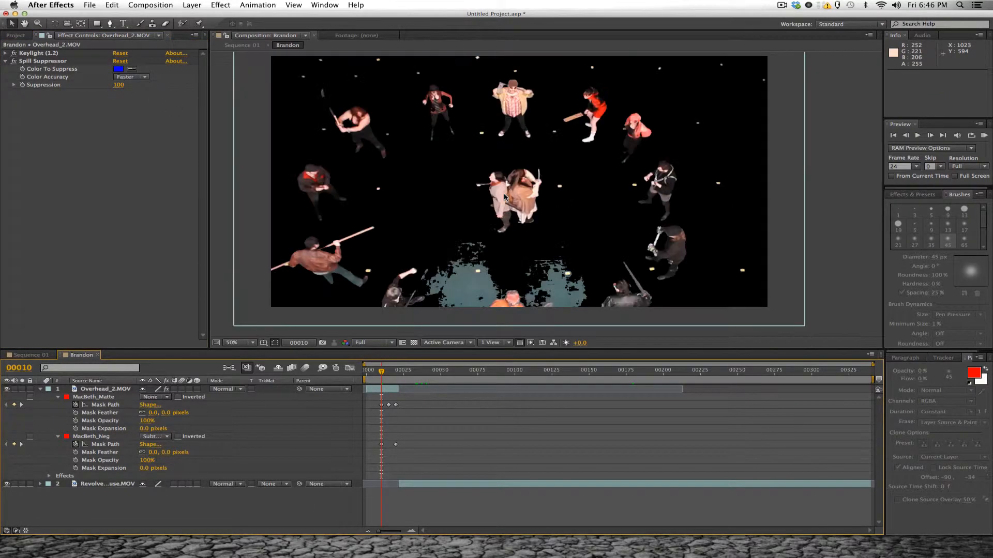
pyautogui.press('.')
pyautogui.press('.')
pyautogui.press('.')
pyautogui.press(',')
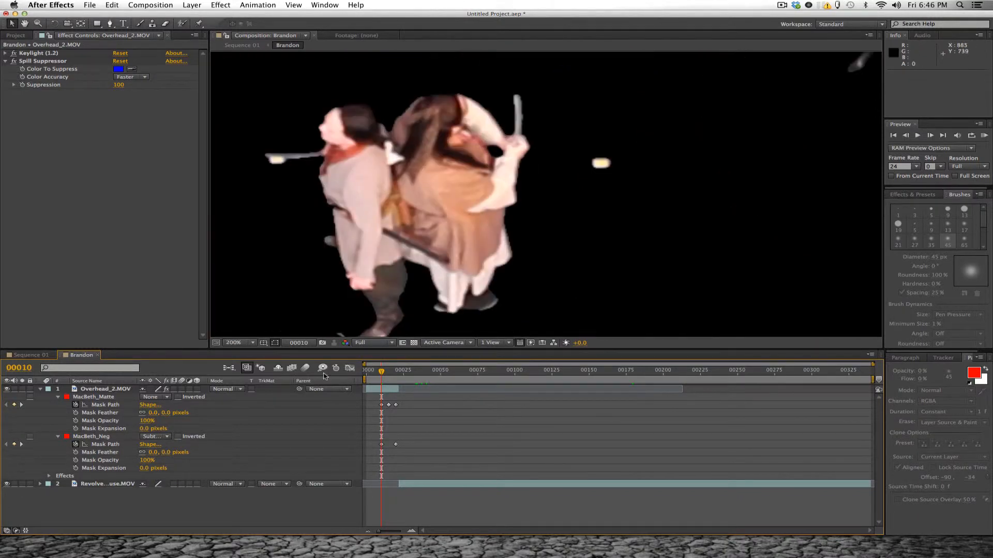
# - Set the Mask Feather of both MacBeth_Matte and MacBeth_Neg to 5 pixels
pyautogui.click(165, 413)
pyautogui.write('5')
pyautogui.press('Return')
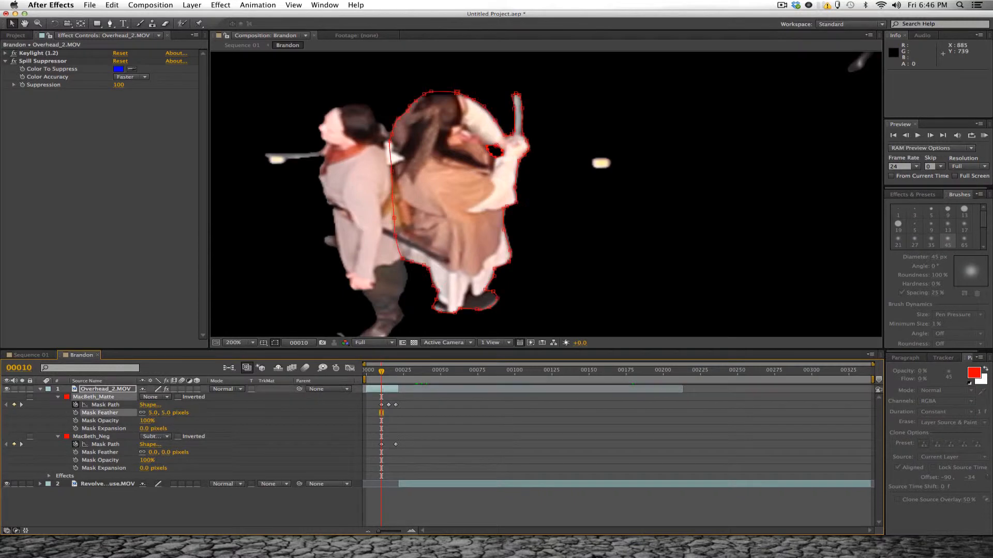
pyautogui.click(165, 454)
pyautogui.write('5')
pyautogui.press('Return')
pyautogui.click(251, 416)
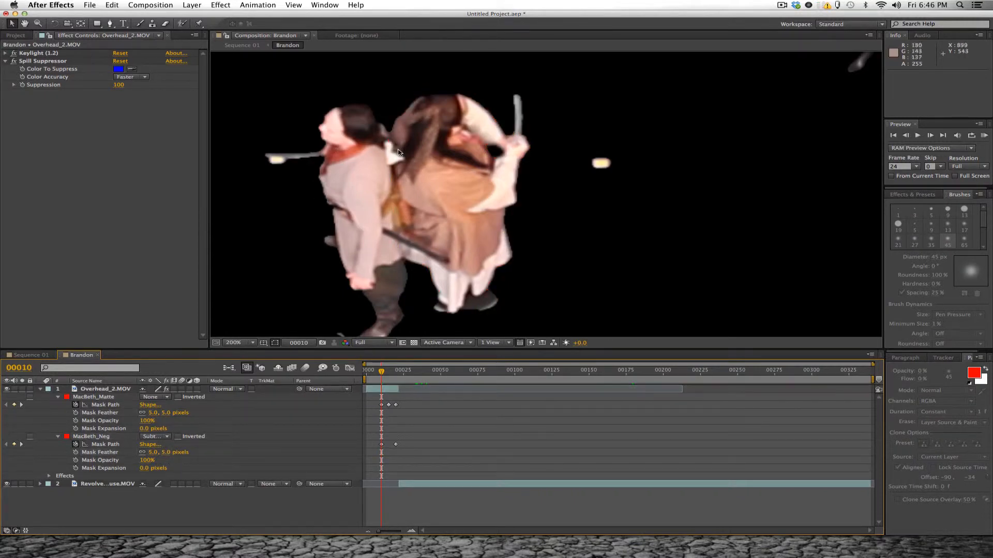
# - Examine the keyed overhead shot around the central pair and the surrounding fighters at frames 10 and 18
pyautogui.scroll(-2, 478, 143)
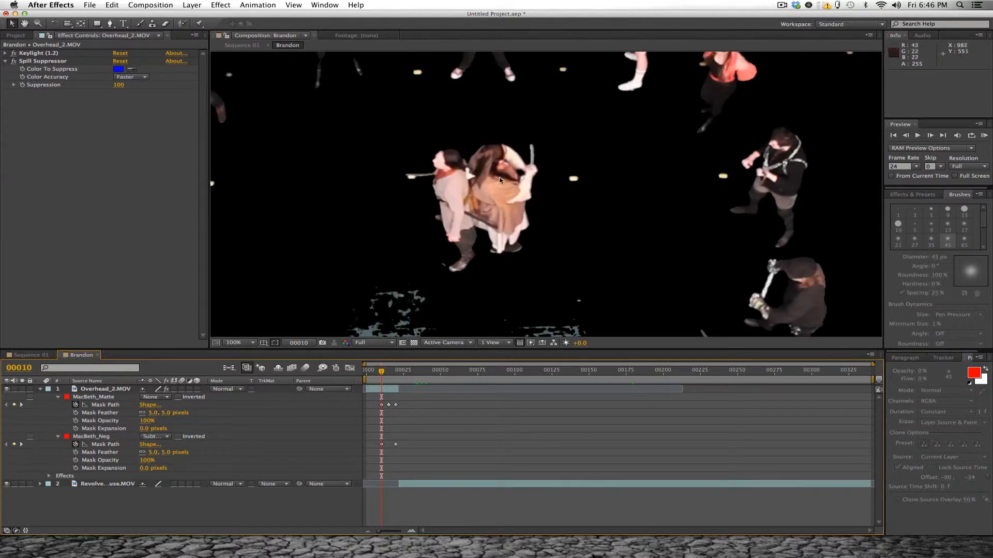
pyautogui.moveTo(477, 186); pyautogui.dragTo(456, 222)
pyautogui.moveTo(519, 255); pyautogui.dragTo(503, 215)
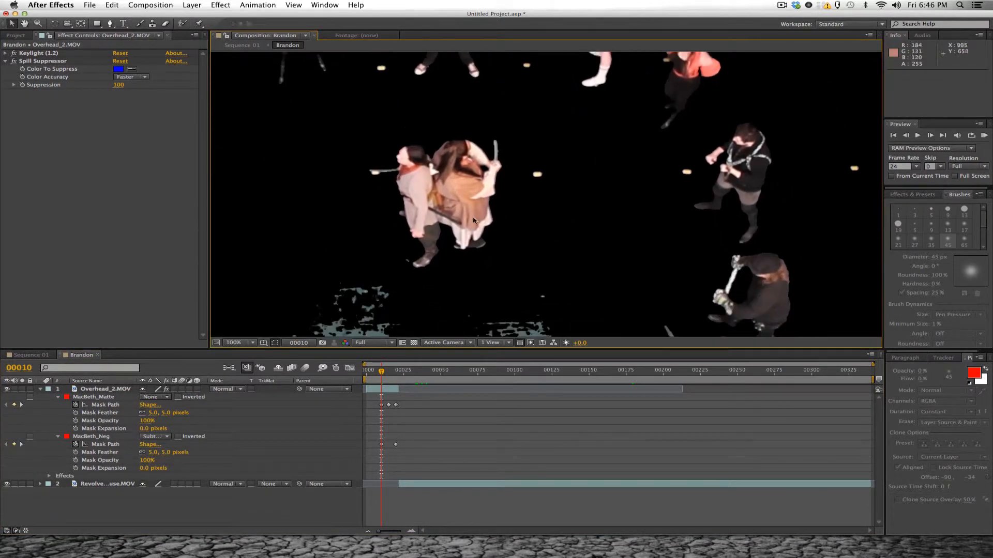
pyautogui.moveTo(382, 372); pyautogui.dragTo(394, 372)
pyautogui.press('space')
pyautogui.moveTo(423, 271); pyautogui.dragTo(427, 167)
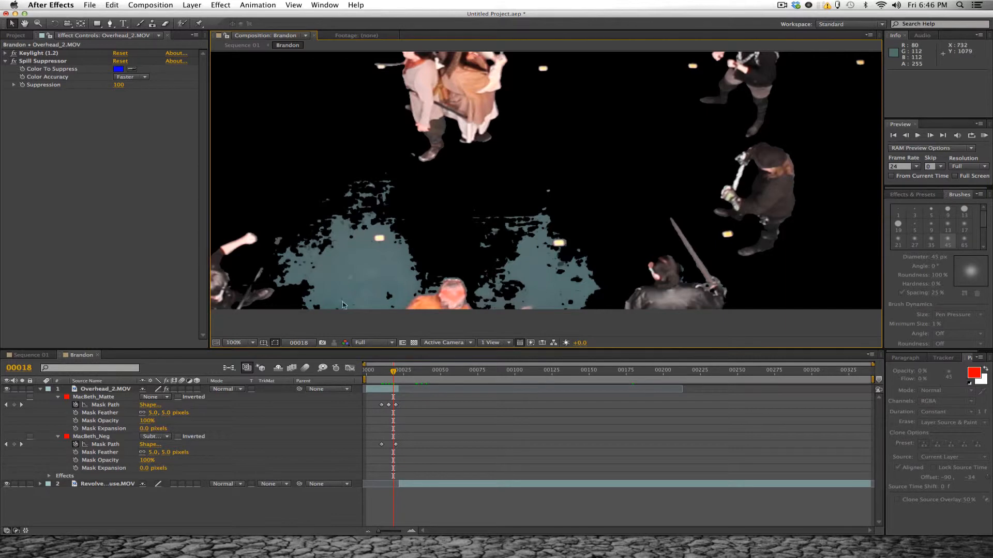
pyautogui.moveTo(444, 186); pyautogui.dragTo(529, 225)
pyautogui.moveTo(589, 151); pyautogui.dragTo(544, 137)
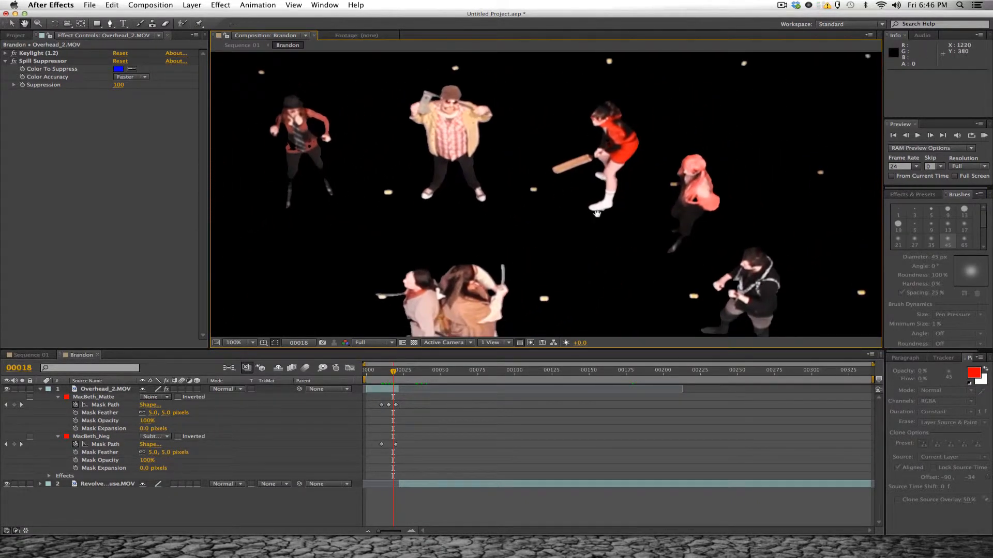
pyautogui.moveTo(598, 214); pyautogui.dragTo(463, 165)
pyautogui.moveTo(540, 235); pyautogui.dragTo(517, 111)
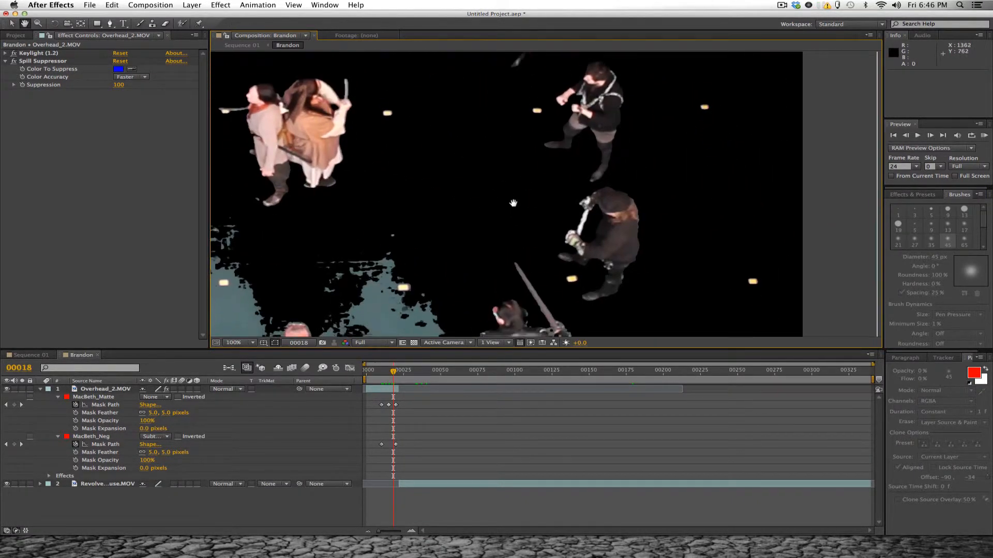
pyautogui.moveTo(515, 208); pyautogui.dragTo(598, 169)
pyautogui.moveTo(513, 181); pyautogui.dragTo(611, 235)
# - Apply Keylight (1.2) to the Revolve_Pause.MOV layer, with the playhead at frame 52
pyautogui.moveTo(399, 375); pyautogui.dragTo(420, 377)
pyautogui.click(452, 373)
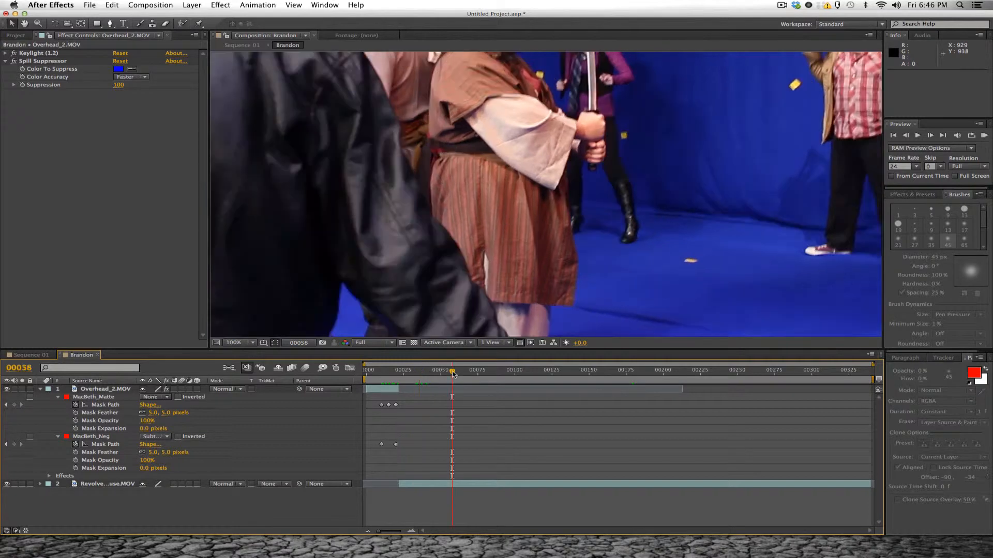
pyautogui.press(',')
pyautogui.moveTo(502, 112); pyautogui.dragTo(440, 153)
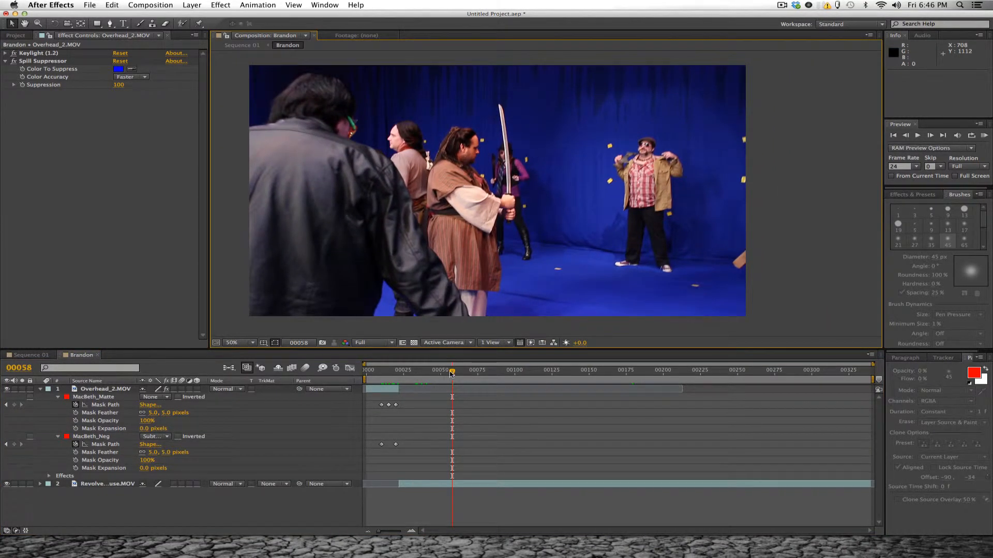
pyautogui.moveTo(452, 374); pyautogui.dragTo(443, 374)
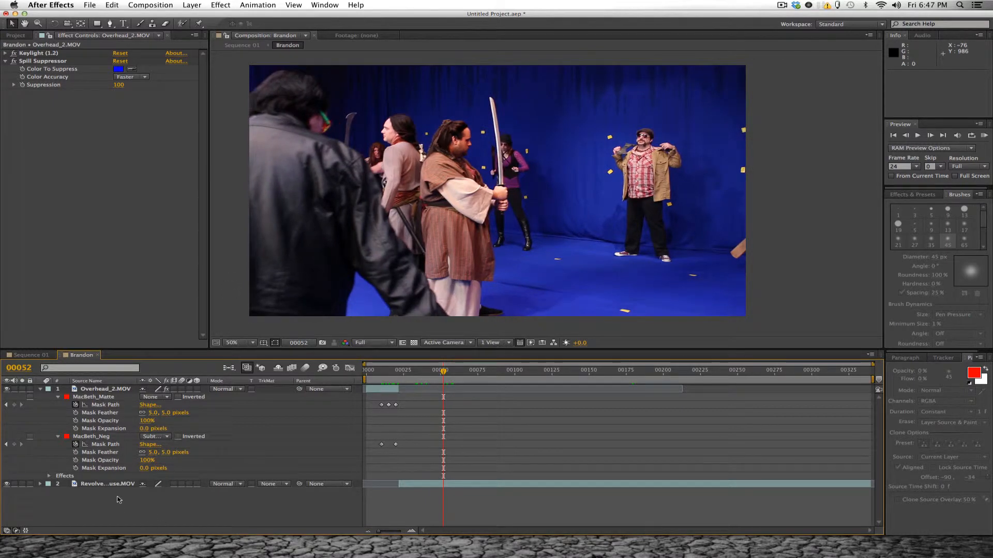
pyautogui.click(118, 486)
pyautogui.click(40, 389)
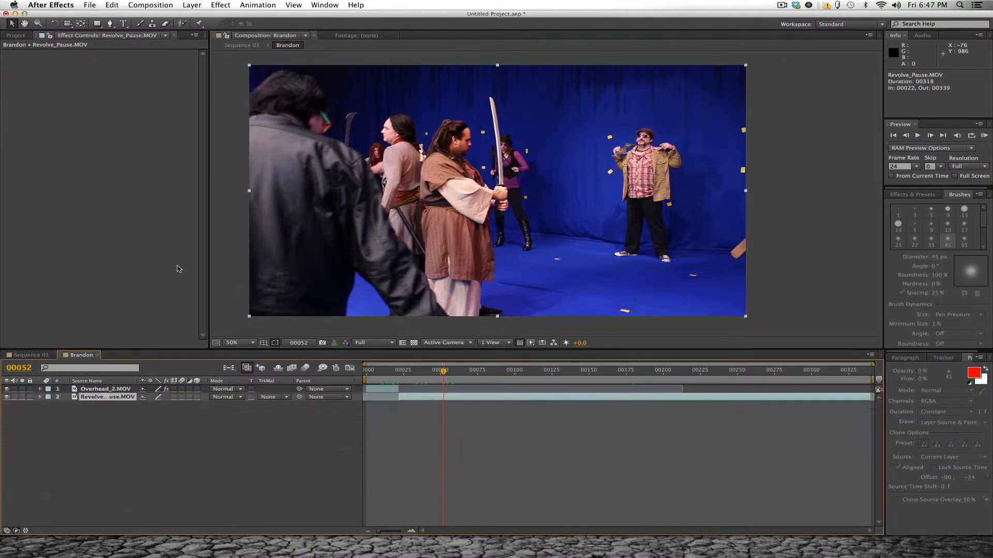
pyautogui.click(230, 5)
pyautogui.moveTo(232, 154)
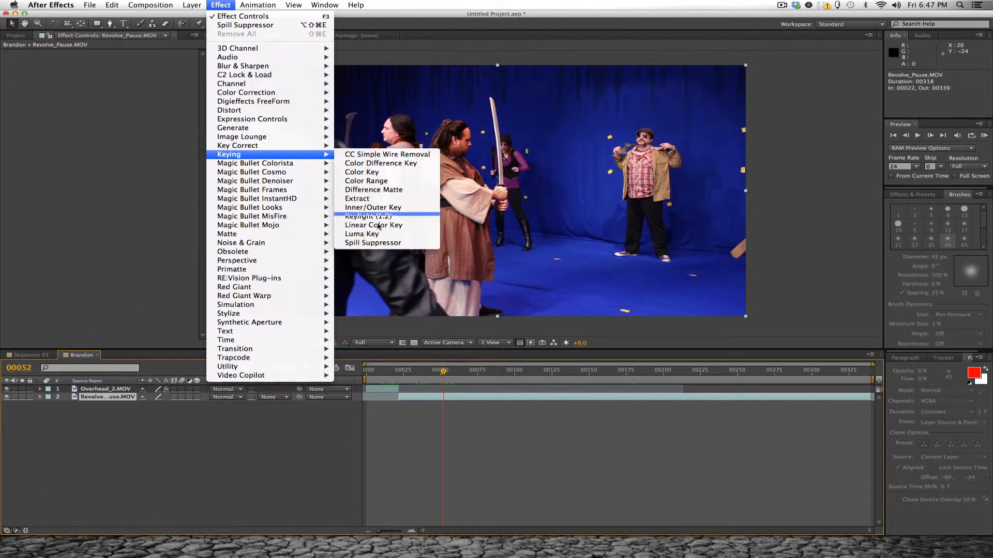
pyautogui.click(374, 217)
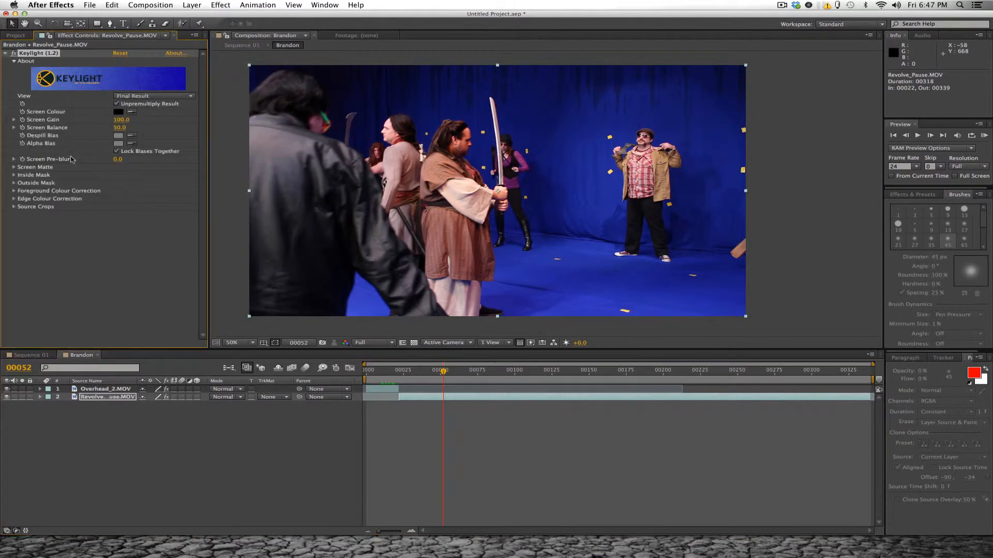
# - Sample the blue floor as Keylight's Screen Colour and raise the Screen Gain to about 135
pyautogui.click(132, 112)
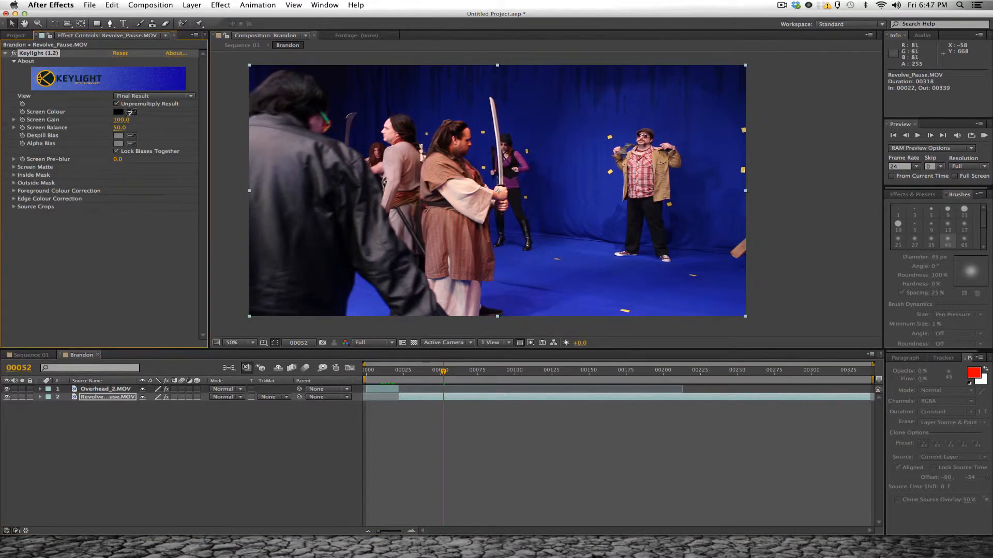
pyautogui.click(585, 307)
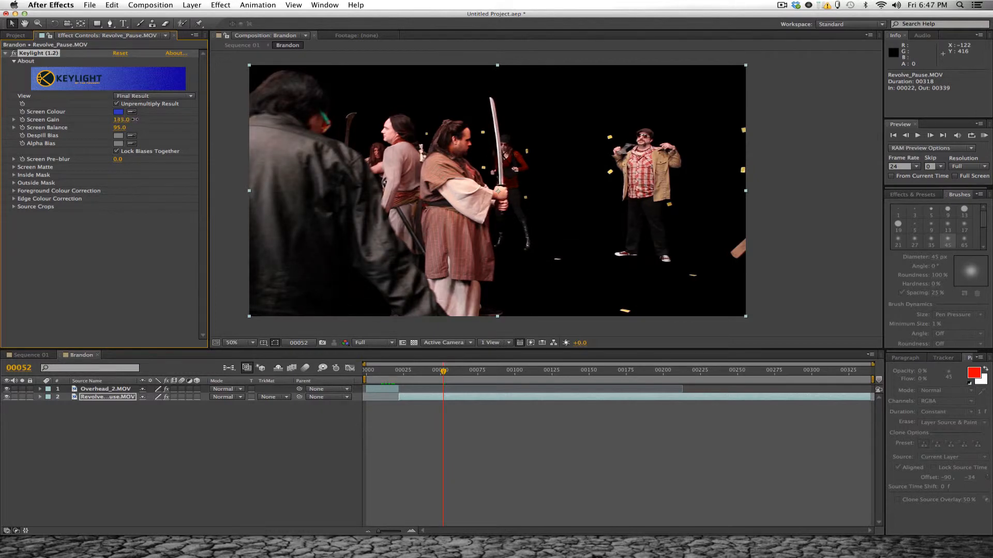
pyautogui.moveTo(134, 120)
pyautogui.mouseDown()
pyautogui.moveTo(149, 125)
pyautogui.moveTo(129, 126)
pyautogui.mouseUp()
# - Switch the Keylight view to Screen Matte and set the Screen Gain to 133
pyautogui.click(139, 96)
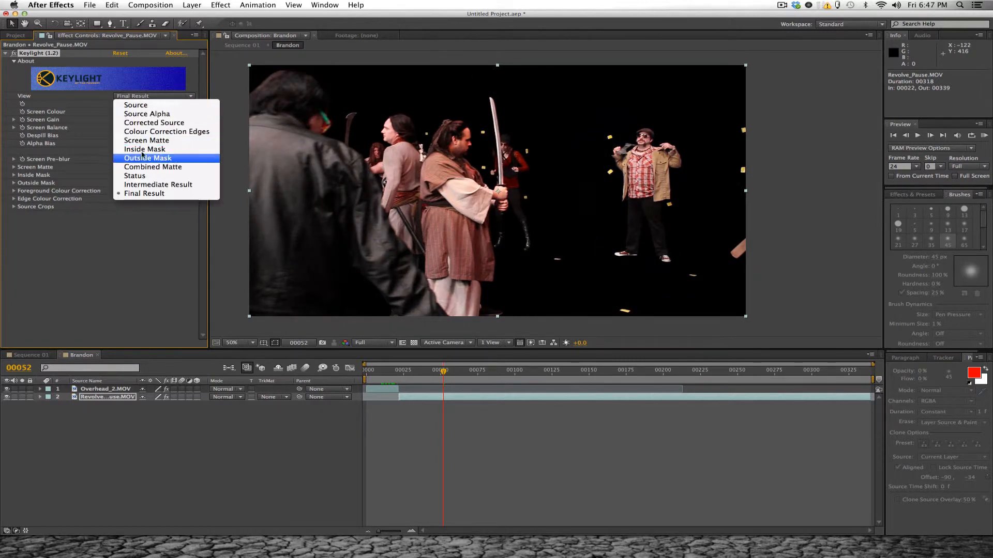
pyautogui.click(145, 144)
pyautogui.moveTo(128, 123); pyautogui.dragTo(134, 119)
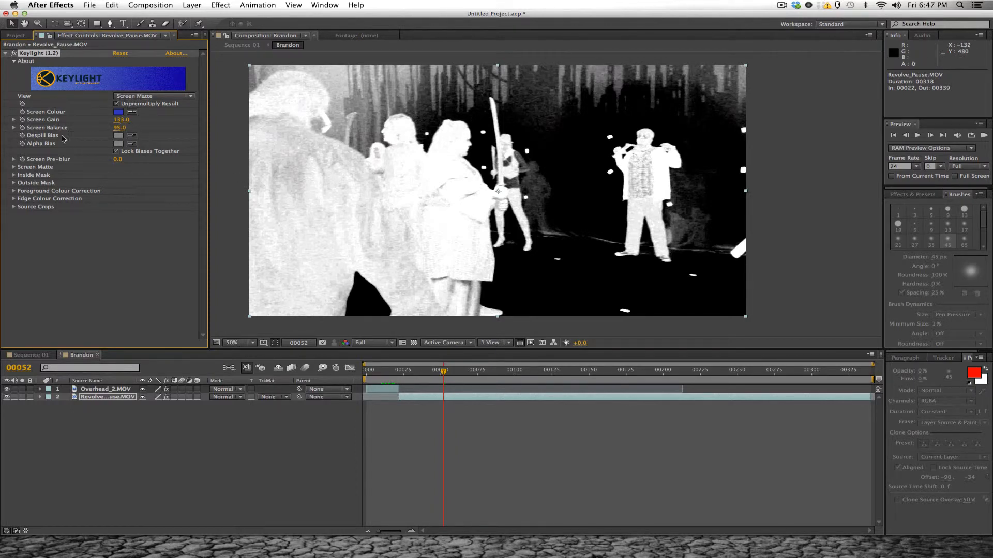
# - Set Keylight's Screen Pre-blur to 1.5 on the Revolve_Pause.MOV layer
pyautogui.click(118, 161)
pyautogui.write('1.5')
pyautogui.press('Return')
# - Set Keylight's Screen Matte Clip Black to 57 and Clip White to 64 on the Revolve_Pause.MOV layer
pyautogui.click(14, 167)
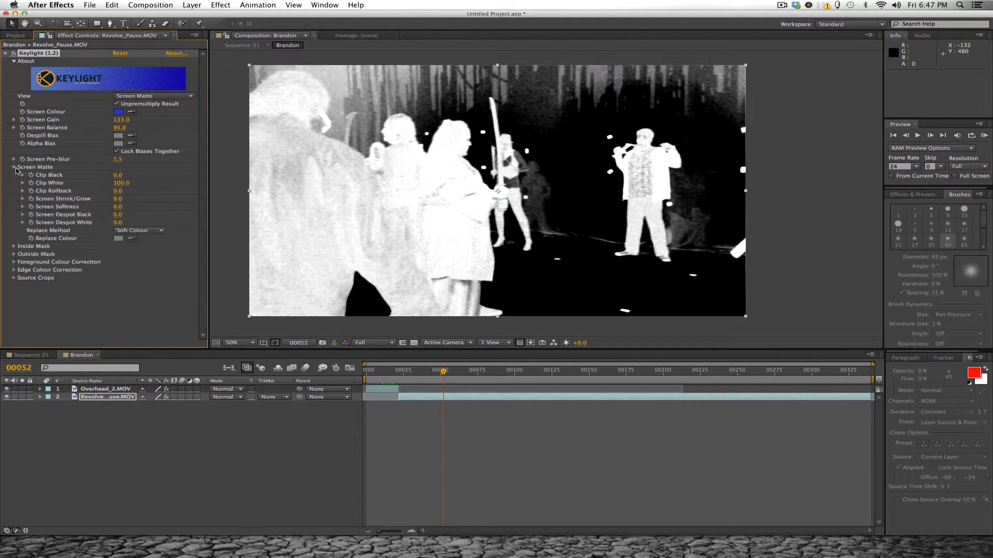
pyautogui.click(127, 176)
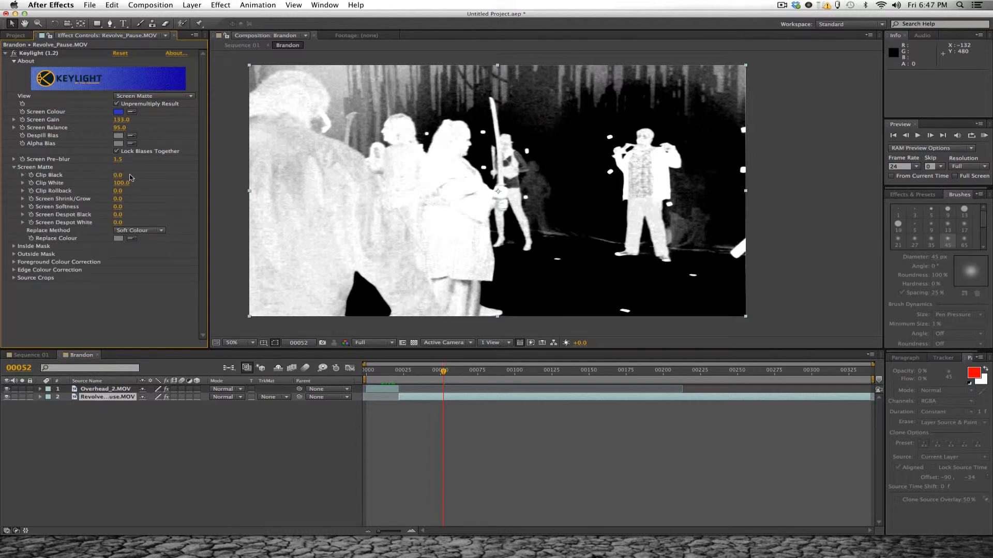
pyautogui.moveTo(119, 175)
pyautogui.mouseDown()
pyautogui.moveTo(136, 185)
pyautogui.moveTo(118, 183)
pyautogui.mouseUp()
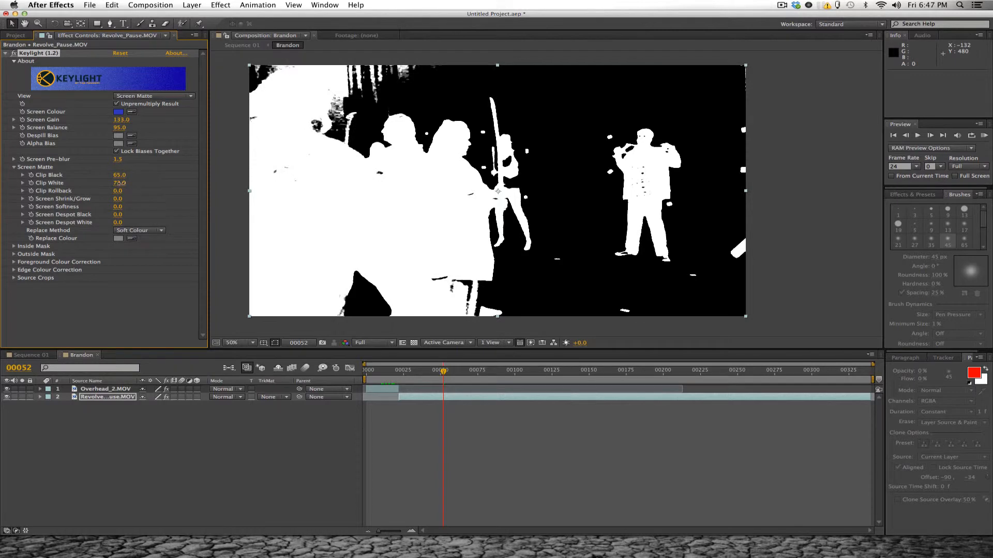
pyautogui.moveTo(123, 184); pyautogui.dragTo(118, 183)
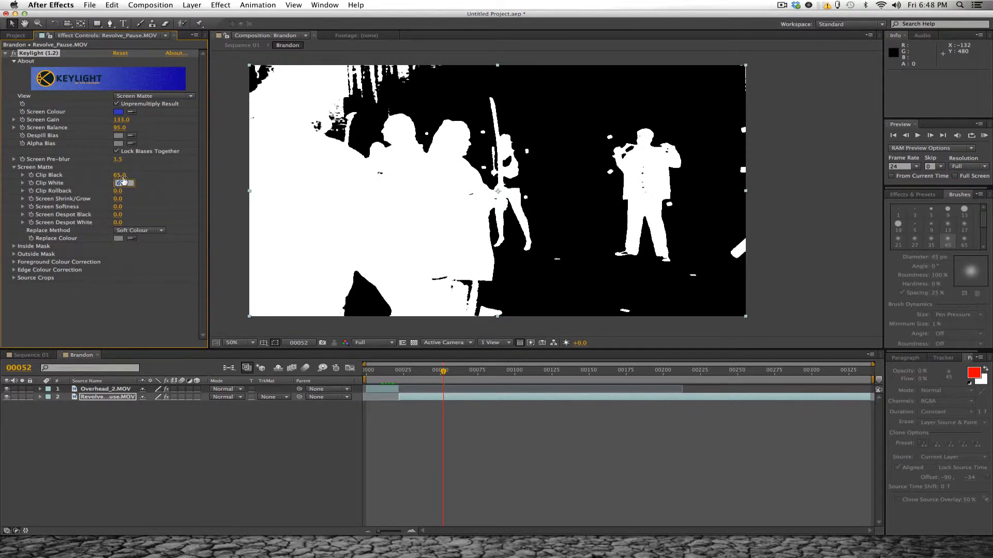
pyautogui.moveTo(122, 175); pyautogui.dragTo(120, 183)
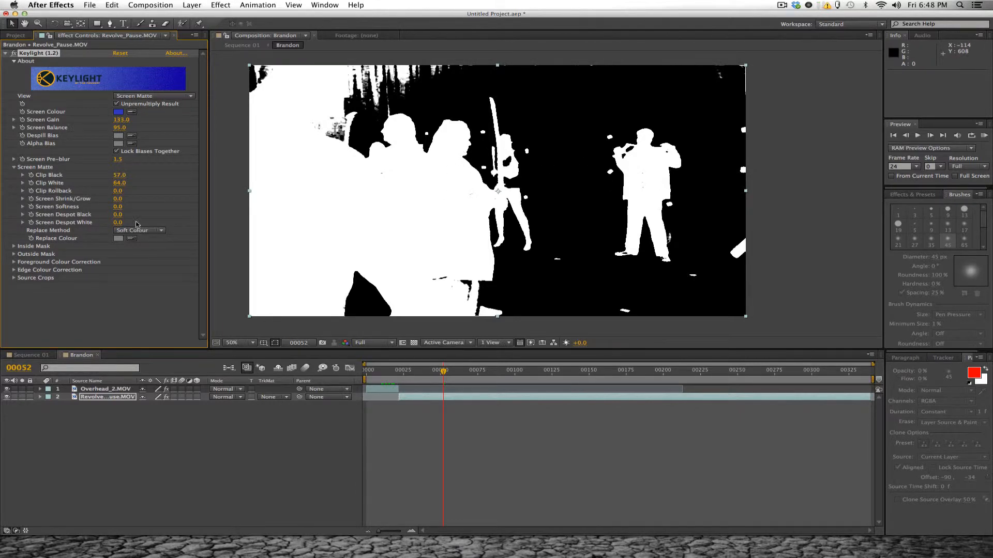
# - Set the Screen Matte's Replace Method to Hard Colour and switch the Keylight view to Final Result
pyautogui.click(162, 233)
pyautogui.click(132, 255)
pyautogui.click(129, 97)
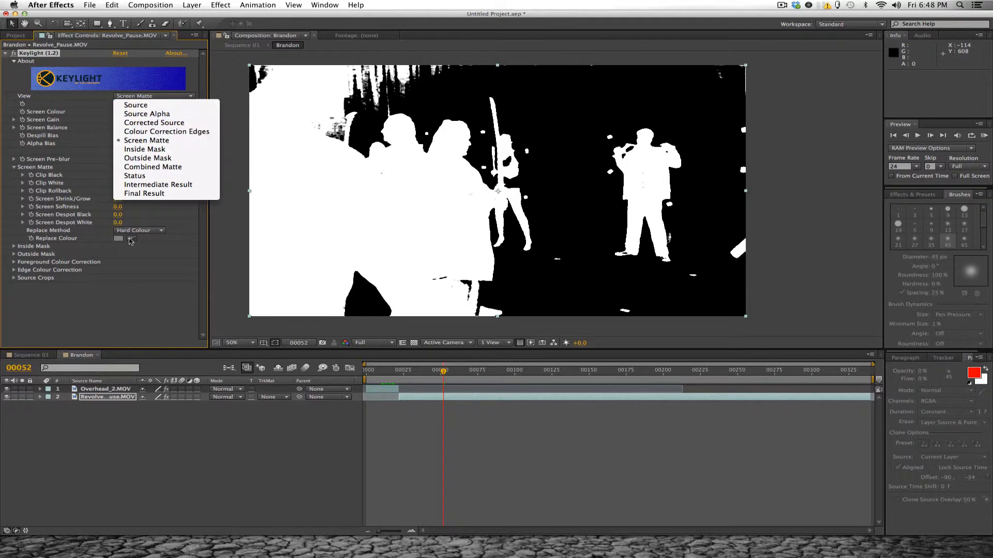
pyautogui.click(136, 198)
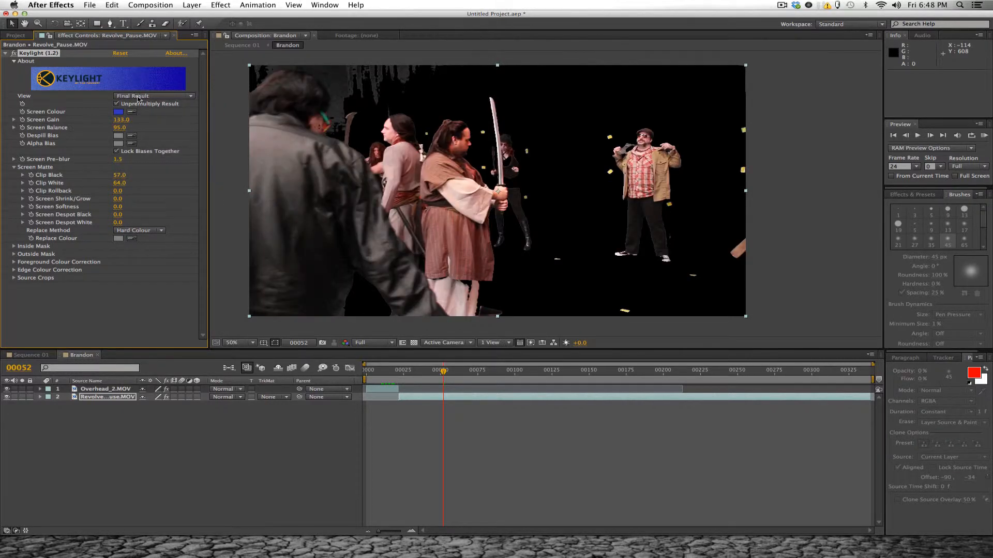
# - Show the Source view in Keylight and sample the blue backdrop wall as the Replace Colour
pyautogui.click(137, 98)
pyautogui.click(132, 101)
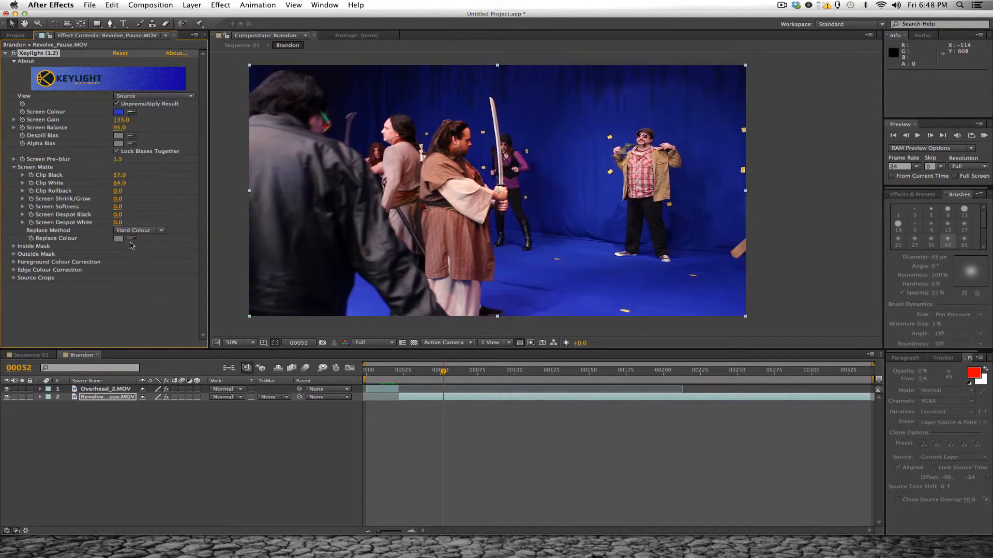
pyautogui.click(133, 239)
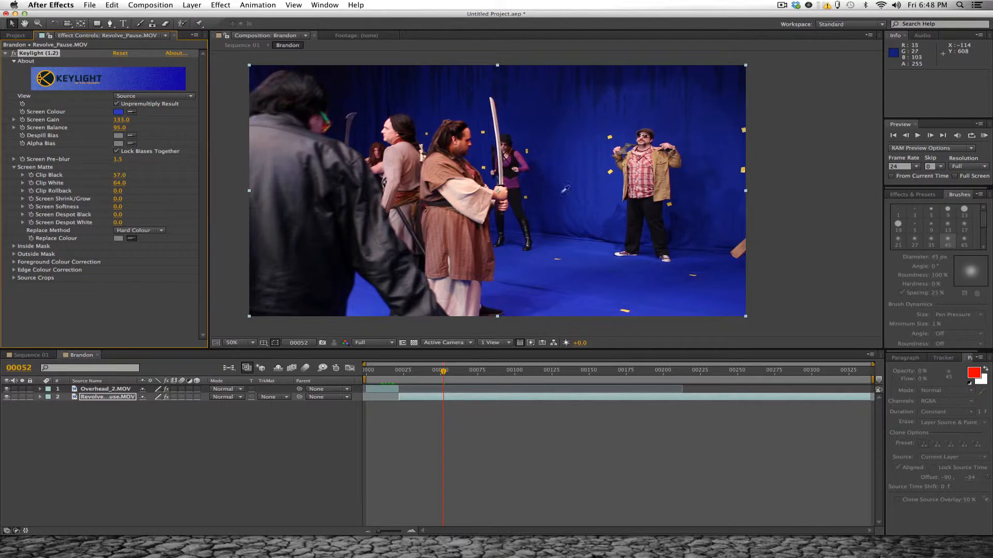
pyautogui.click(601, 190)
# - Set Screen Shrink/Grow to -1 and return the Keylight view to Final Result
pyautogui.click(117, 199)
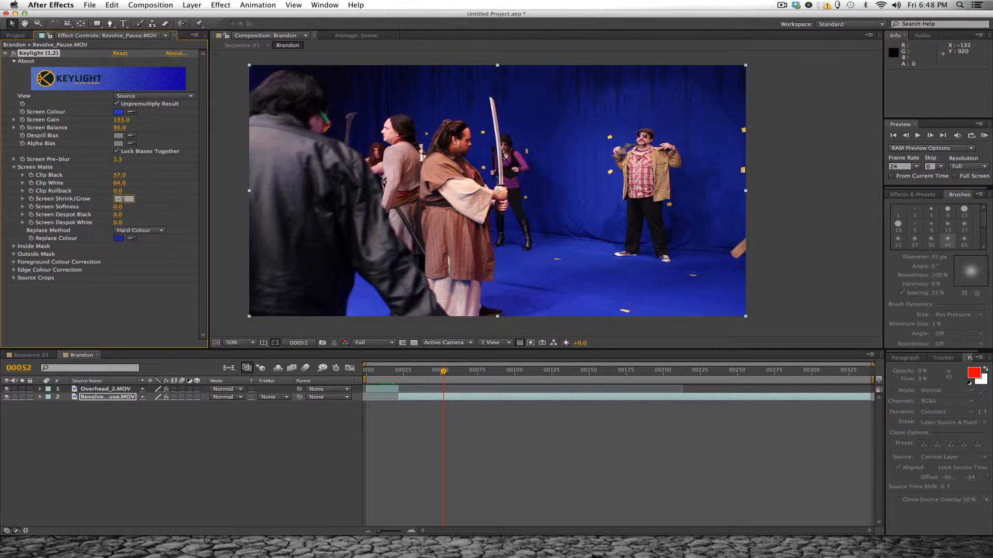
pyautogui.press('Return')
pyautogui.click(149, 99)
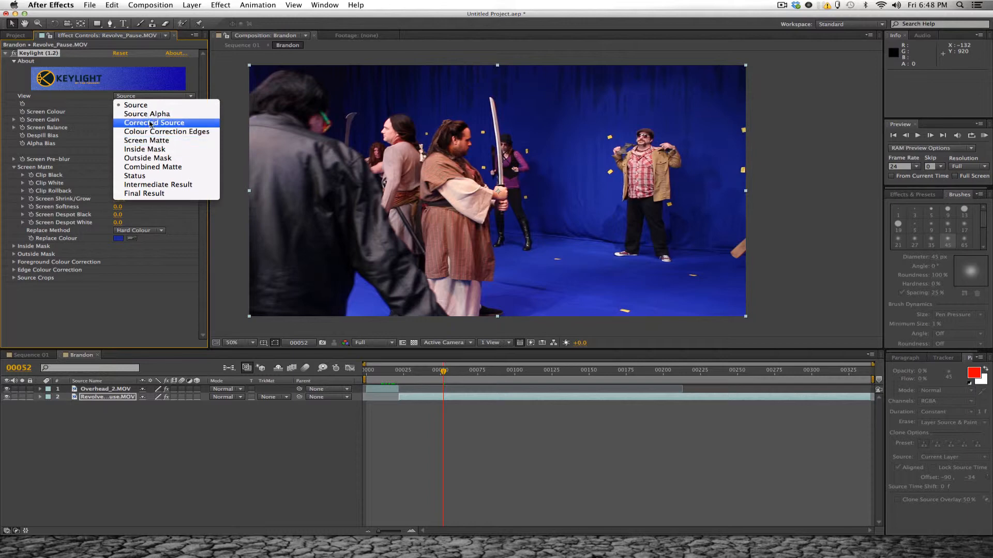
pyautogui.click(147, 194)
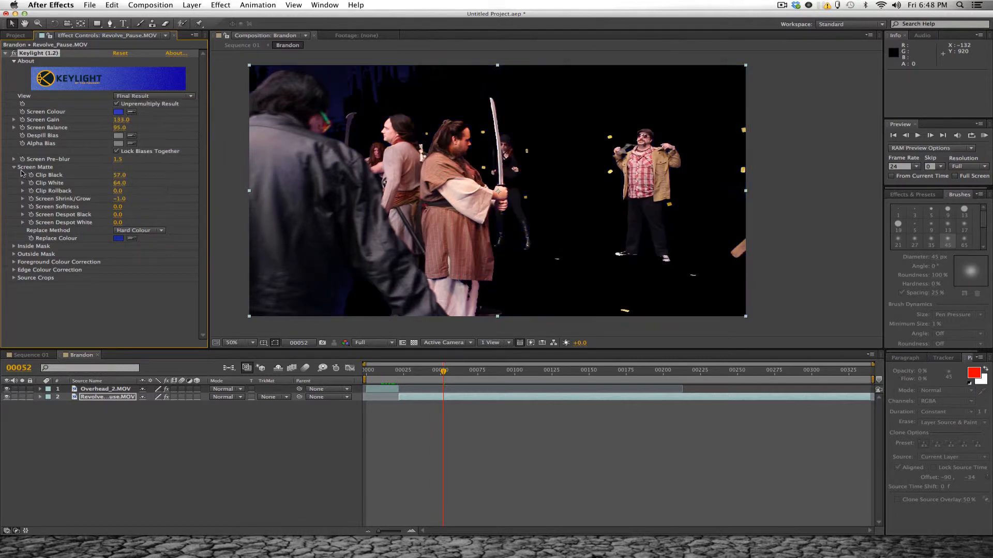
pyautogui.click(14, 167)
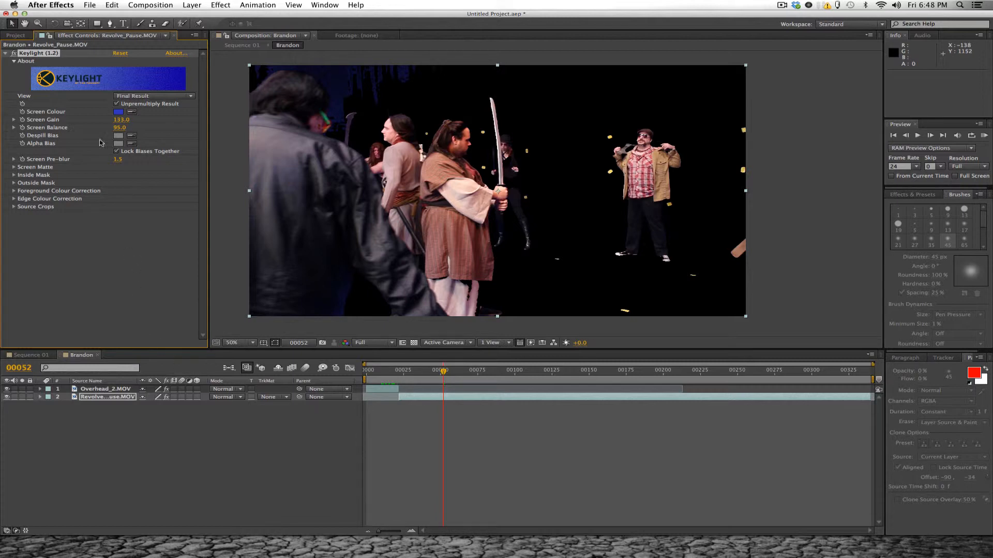
# - Apply the Spill Suppressor effect to the Revolve_Pause.MOV layer, keeping blue as the colour to suppress
pyautogui.click(5, 54)
pyautogui.click(210, 5)
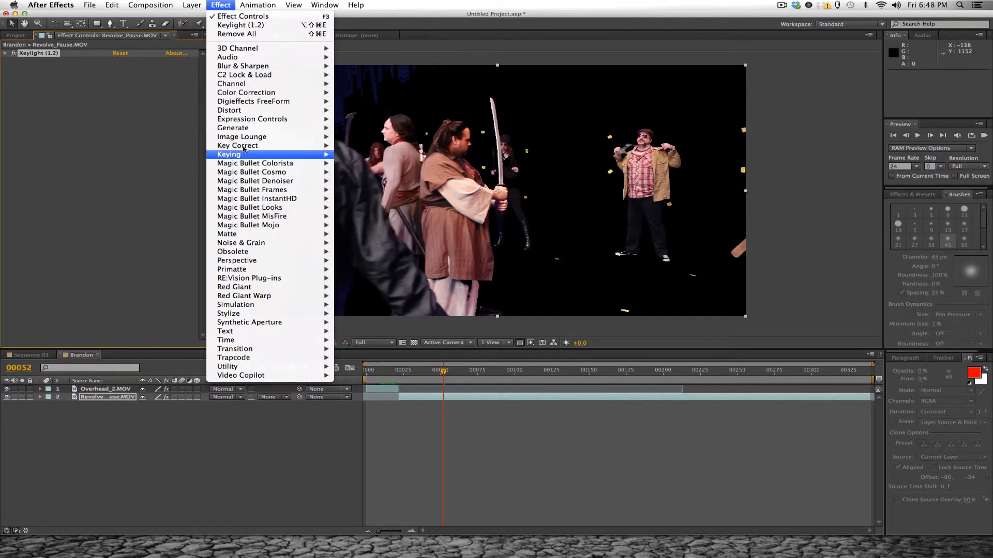
pyautogui.moveTo(289, 150)
pyautogui.click(373, 243)
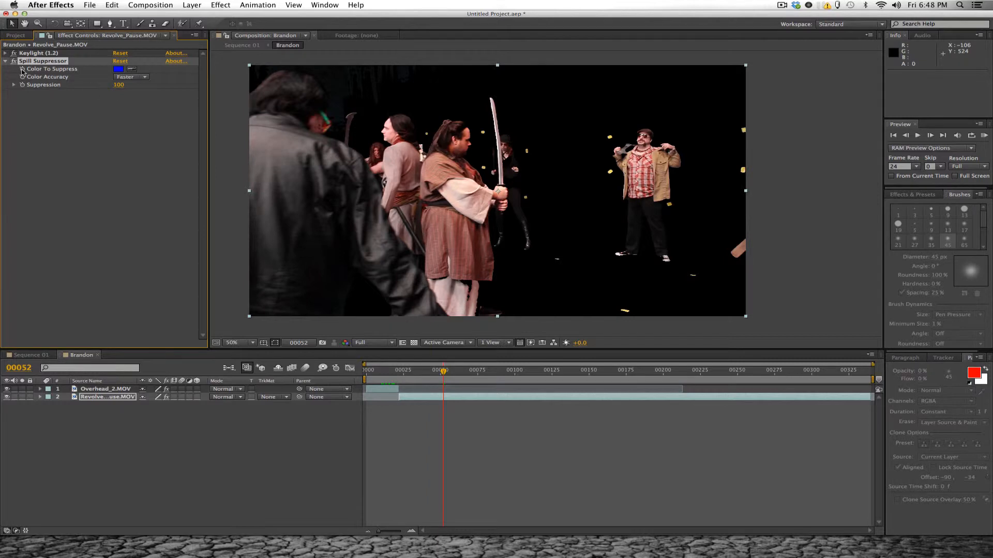
pyautogui.click(6, 61)
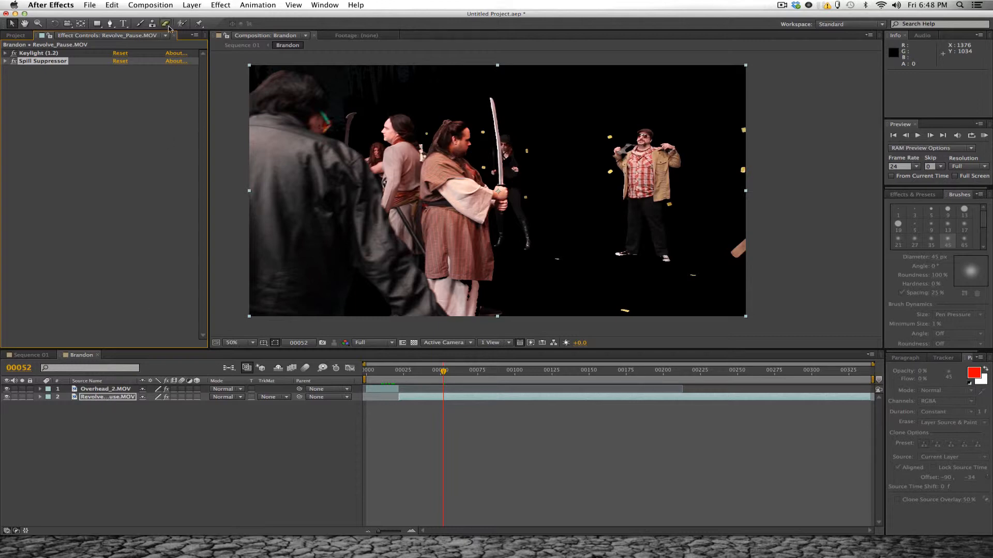
# - Activate the Pen tool for masking and open Keylight's View options on the Revolve_Pause.MOV layer
pyautogui.click(110, 23)
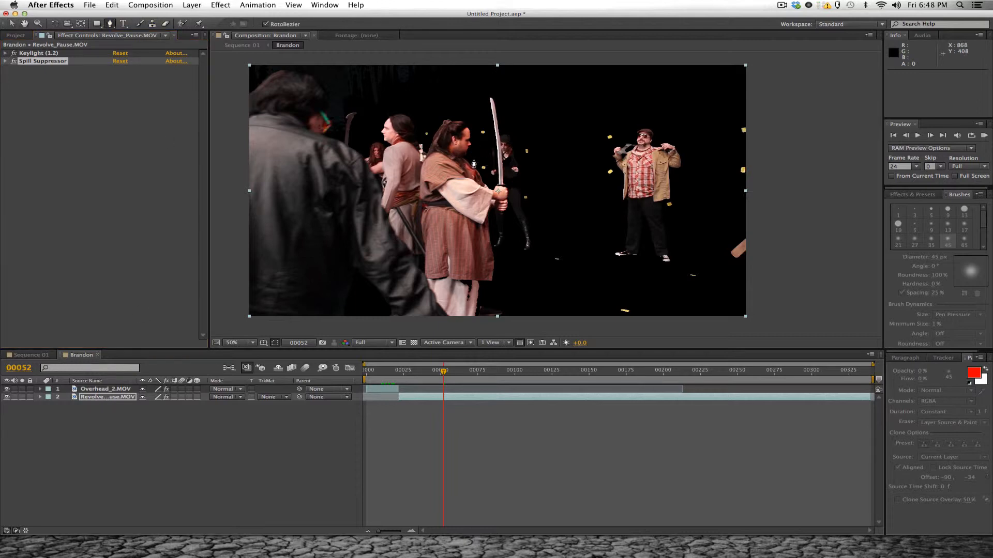
pyautogui.click(5, 53)
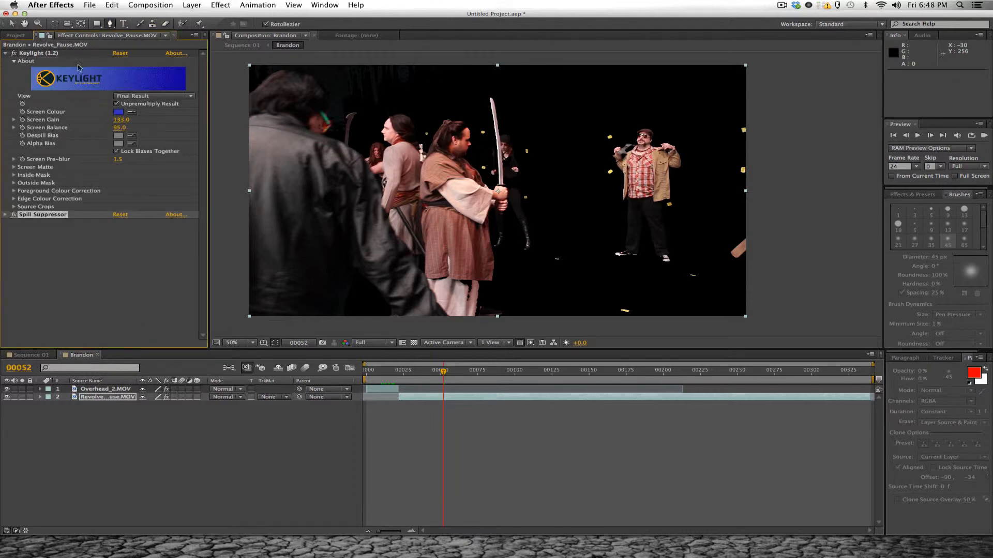
pyautogui.click(123, 98)
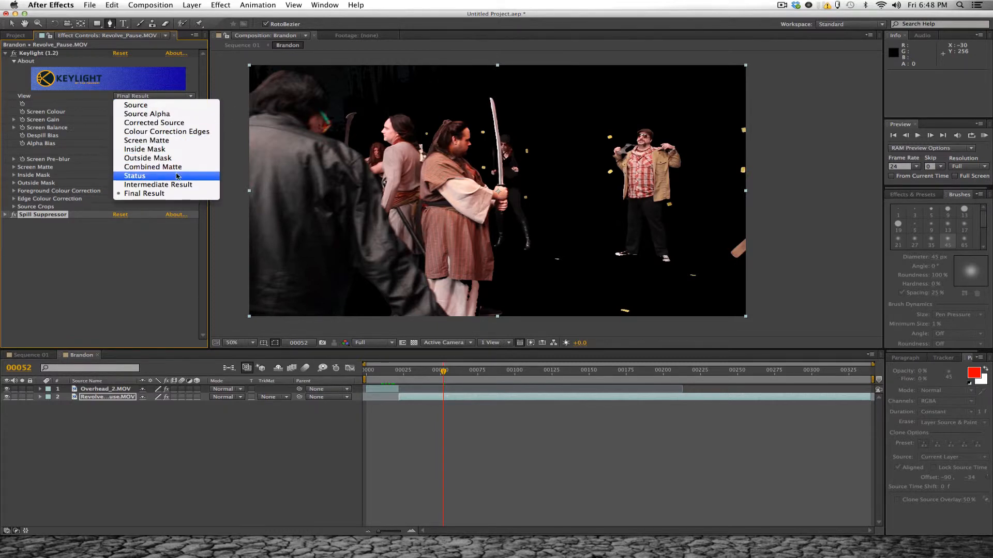
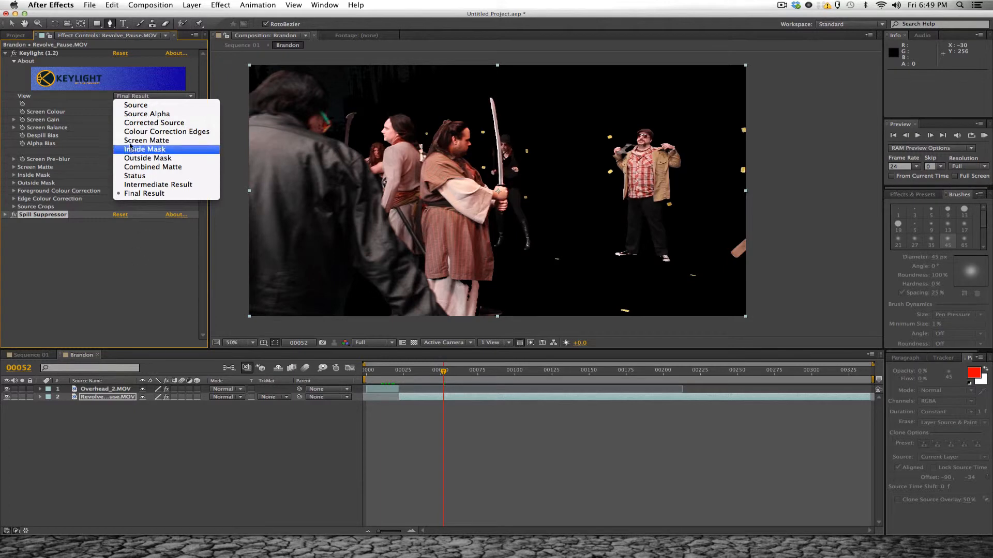
# - Show Keylight's Source view and turn off the Keylight and Spill Suppressor effects on the Revolve_Pause.MOV layer
pyautogui.click(133, 105)
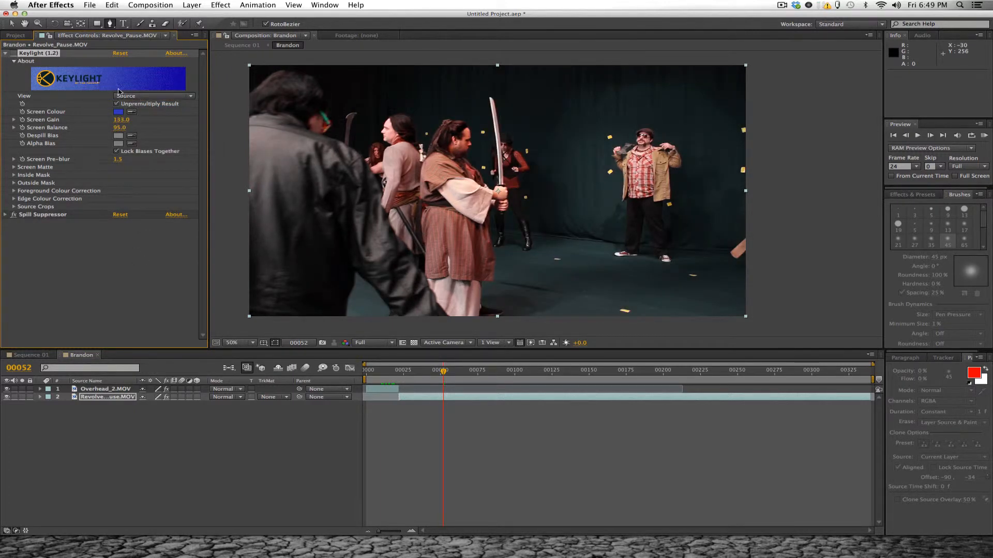
pyautogui.click(124, 95)
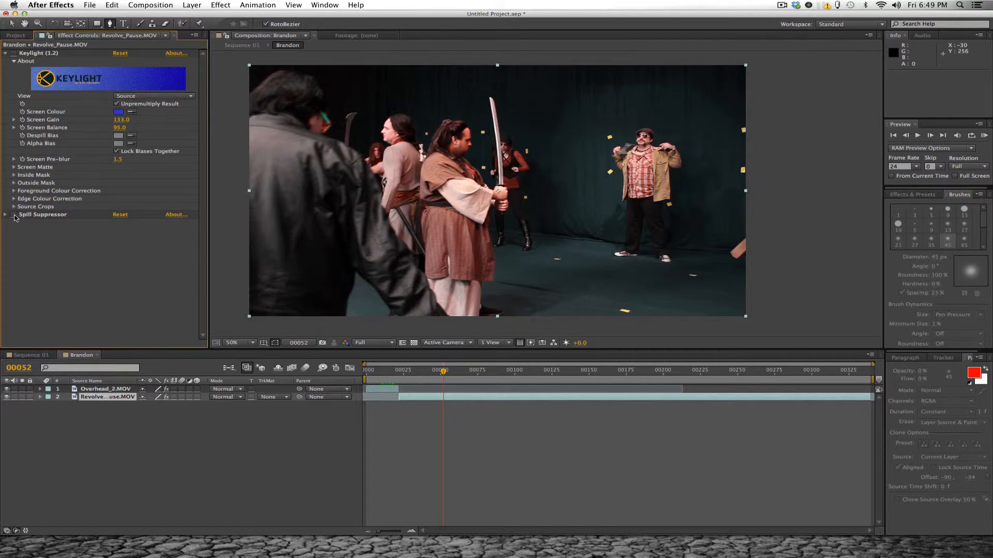
pyautogui.click(14, 216)
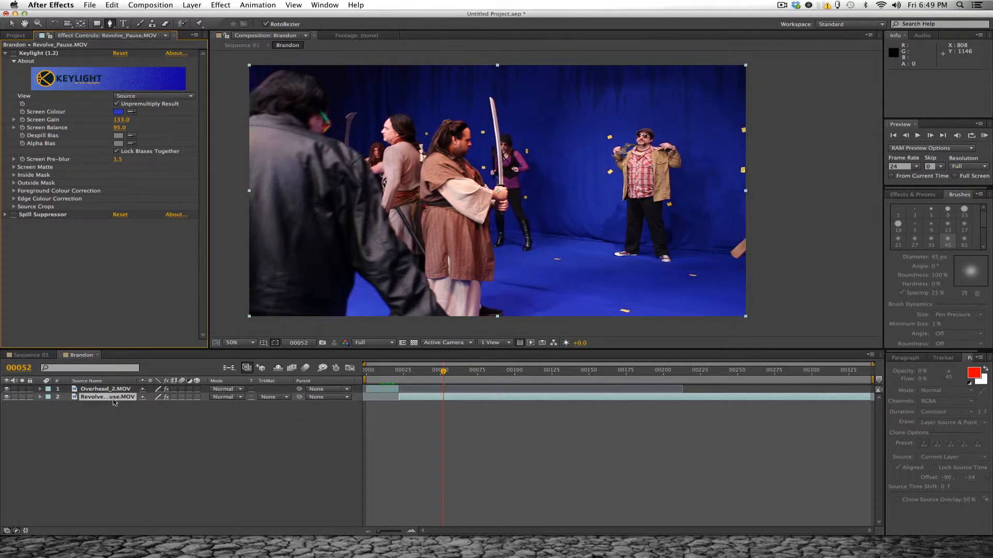
# - Start a RotoBezier mask on Revolve_Pause.MOV at the central swordsman's brow, tracing his forehead and front hairline to the crown
pyautogui.scroll(3, 444, 149)
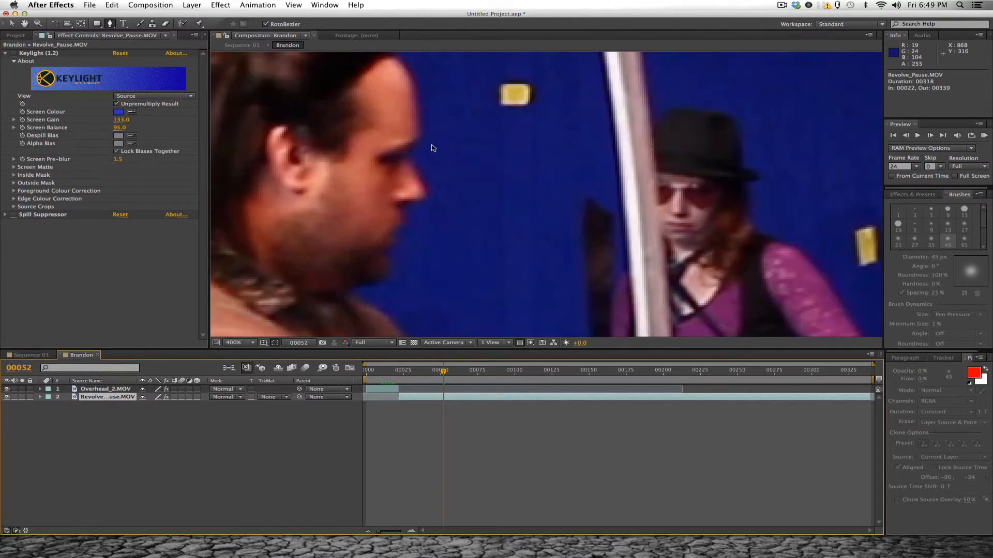
pyautogui.click(420, 142)
pyautogui.moveTo(465, 139); pyautogui.dragTo(520, 207)
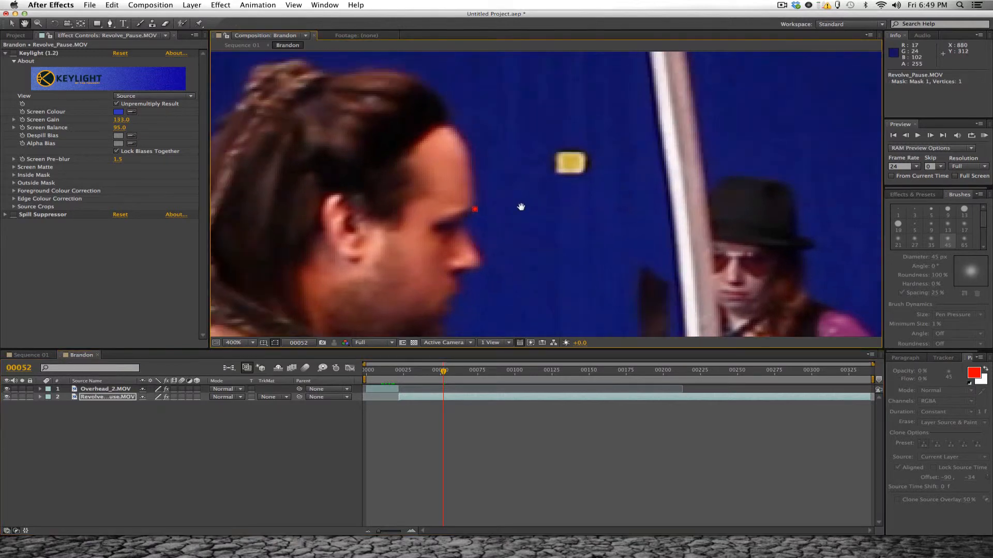
pyautogui.click(471, 151)
pyautogui.click(452, 127)
pyautogui.moveTo(473, 118); pyautogui.dragTo(501, 142)
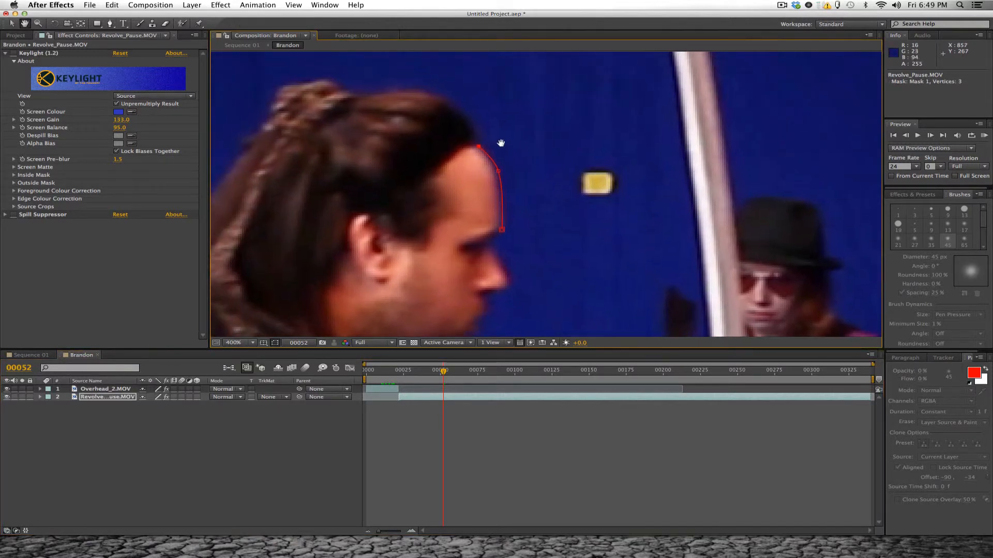
pyautogui.click(472, 124)
pyautogui.click(448, 105)
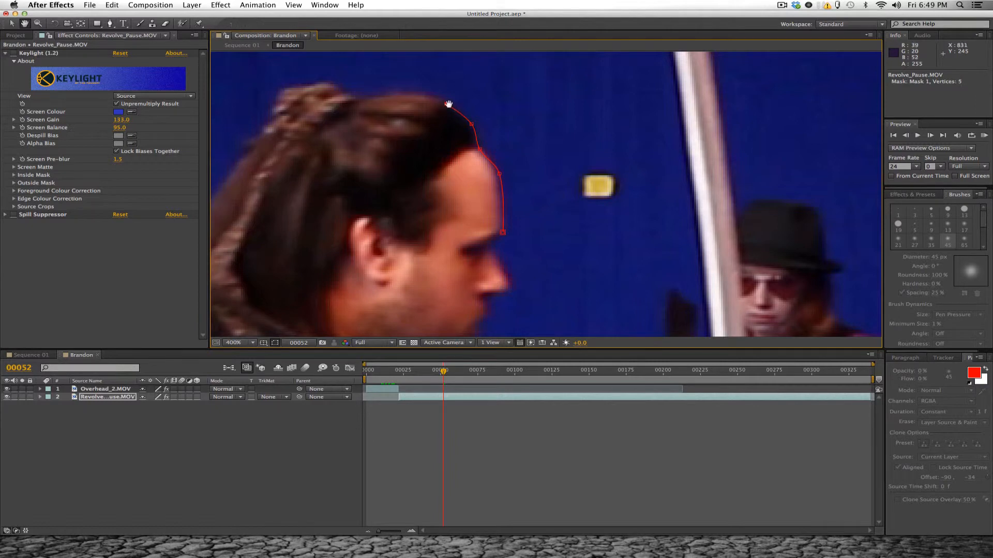
pyautogui.moveTo(413, 105); pyautogui.dragTo(476, 121)
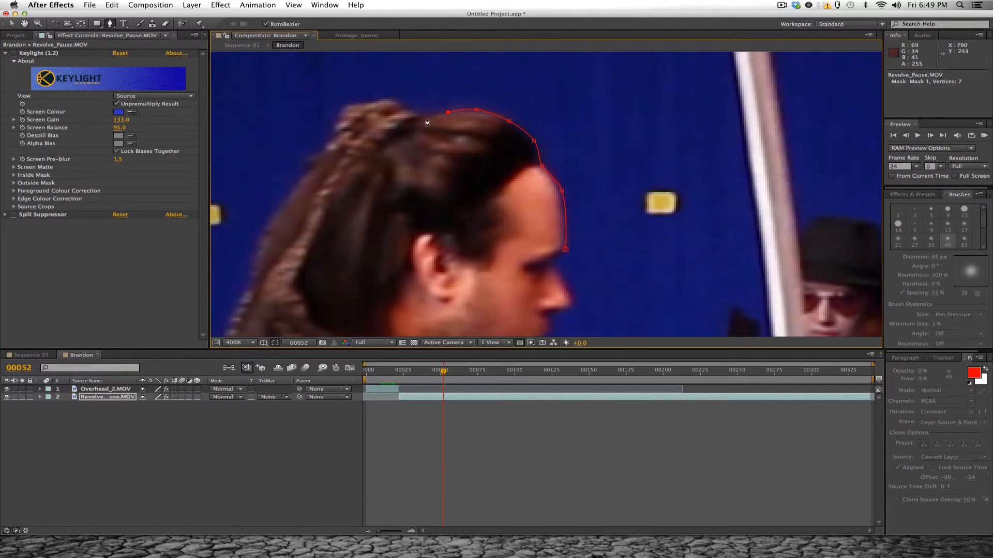
# - Continue the mask over the braided bun and along the upper back of the swordsman's hair
pyautogui.click(424, 118)
pyautogui.click(396, 102)
pyautogui.moveTo(396, 103); pyautogui.dragTo(455, 97)
pyautogui.click(424, 98)
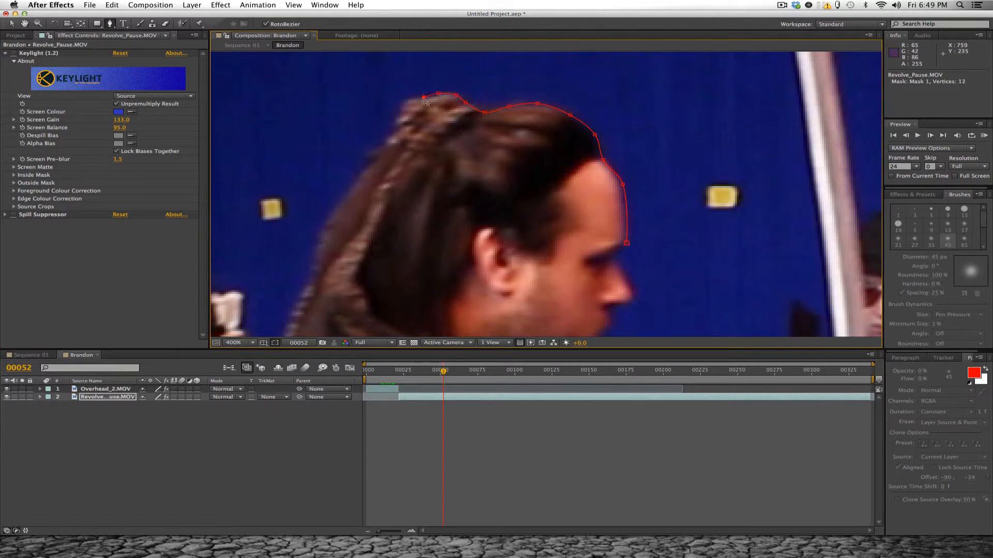
pyautogui.click(406, 97)
pyautogui.click(396, 118)
pyautogui.click(384, 146)
pyautogui.moveTo(348, 208); pyautogui.dragTo(439, 162)
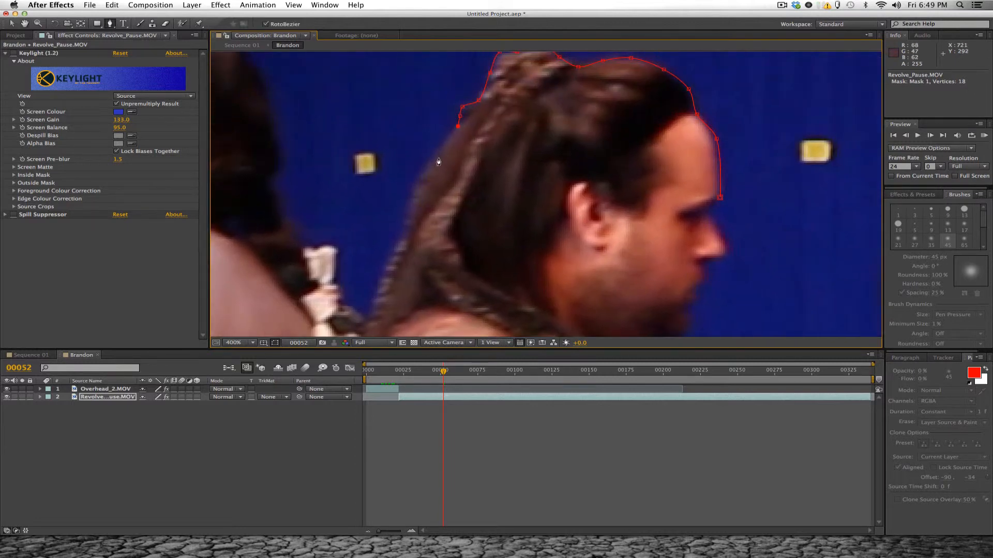
# - Trace the mask down the back of the swordsman's long hair and onto his shoulder
pyautogui.click(407, 235)
pyautogui.moveTo(409, 216); pyautogui.dragTo(410, 201)
pyautogui.click(404, 243)
pyautogui.moveTo(392, 265); pyautogui.dragTo(408, 208)
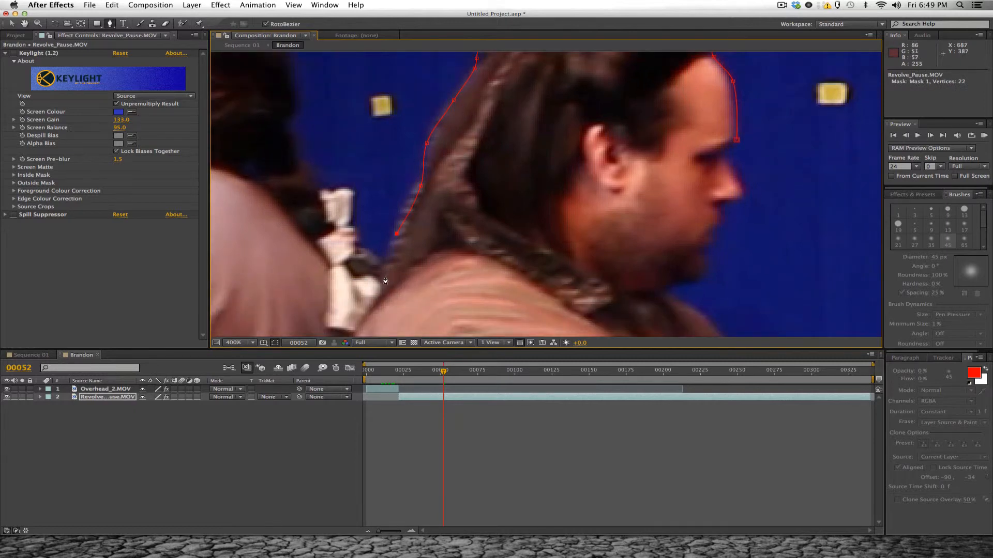
pyautogui.click(384, 266)
pyautogui.moveTo(404, 279); pyautogui.dragTo(412, 203)
pyautogui.click(382, 231)
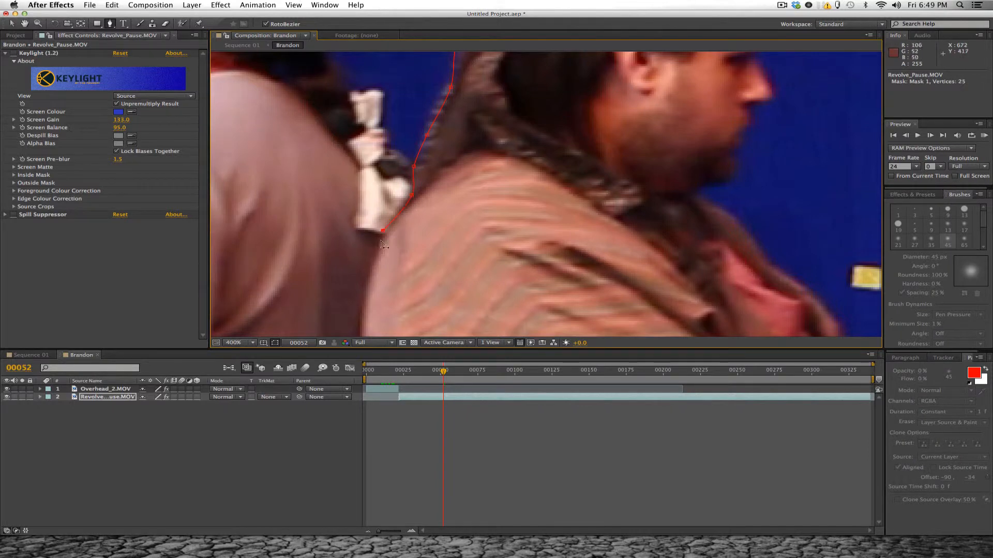
pyautogui.click(367, 286)
# - Extend the mask down the back of the swordsman's robe, past the belt to the skirt hem
pyautogui.scroll(-4, 385, 276)
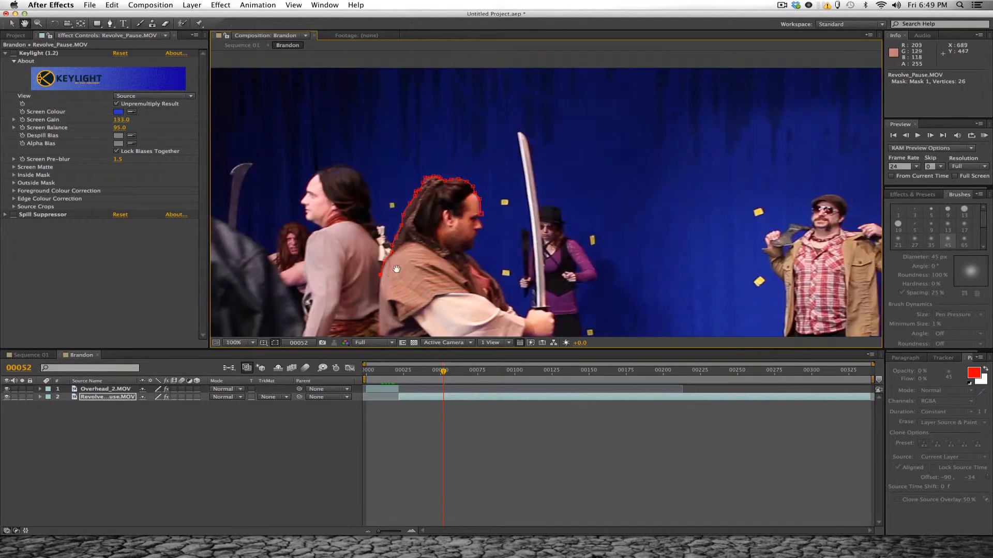
pyautogui.click(437, 135)
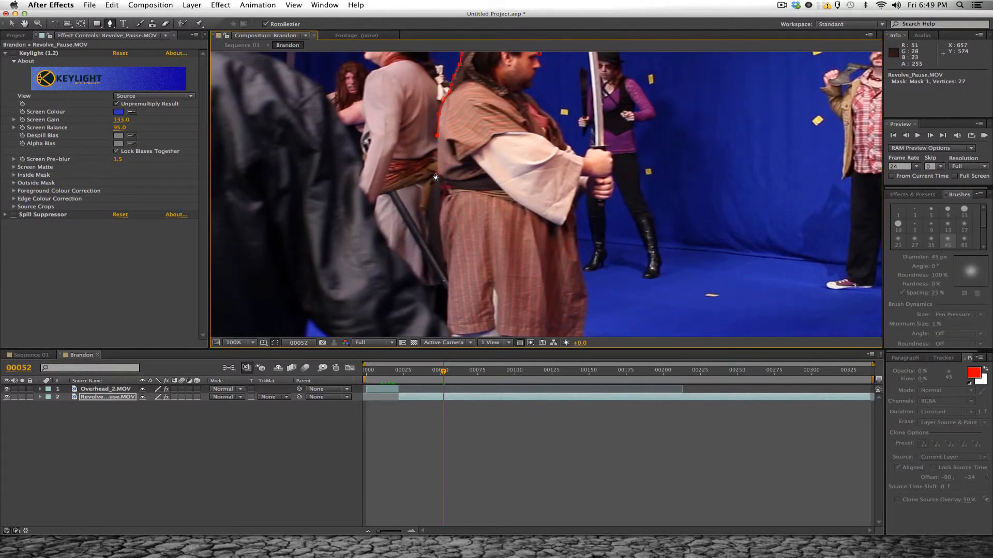
pyautogui.click(440, 202)
pyautogui.click(438, 239)
pyautogui.click(446, 301)
pyautogui.press('space')
pyautogui.moveTo(448, 305); pyautogui.dragTo(438, 220)
pyautogui.click(438, 255)
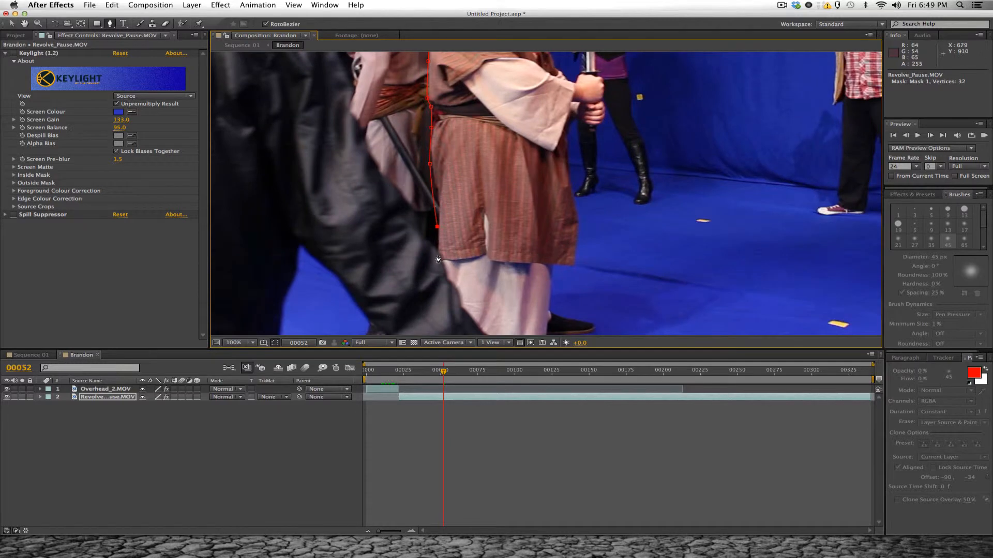
# - Carry the mask down behind the swordsman's legs and just outside the lower frame edge towards his shoe
pyautogui.press(',')
pyautogui.press('z')
pyautogui.click(505, 241)
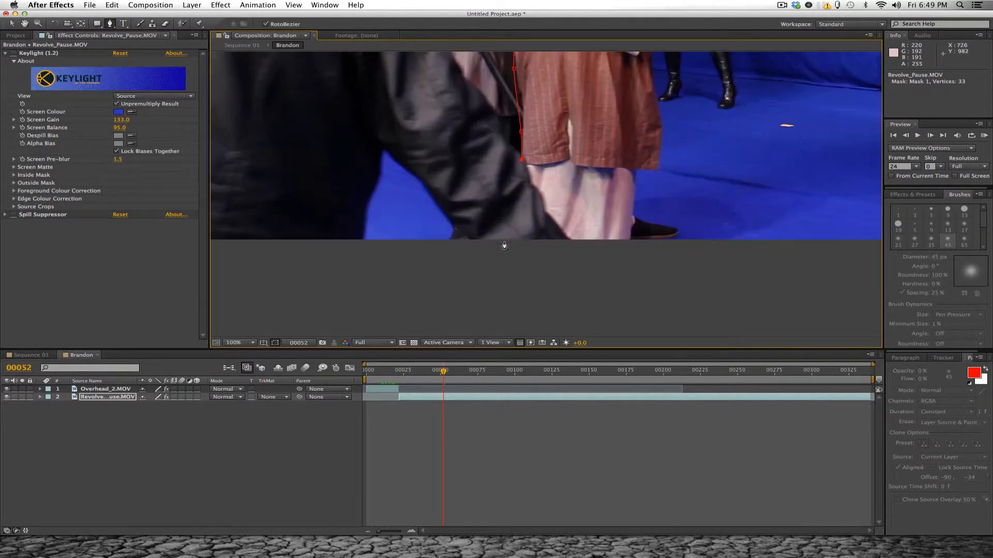
pyautogui.press('space')
pyautogui.moveTo(588, 165); pyautogui.dragTo(524, 256)
pyautogui.click(447, 312)
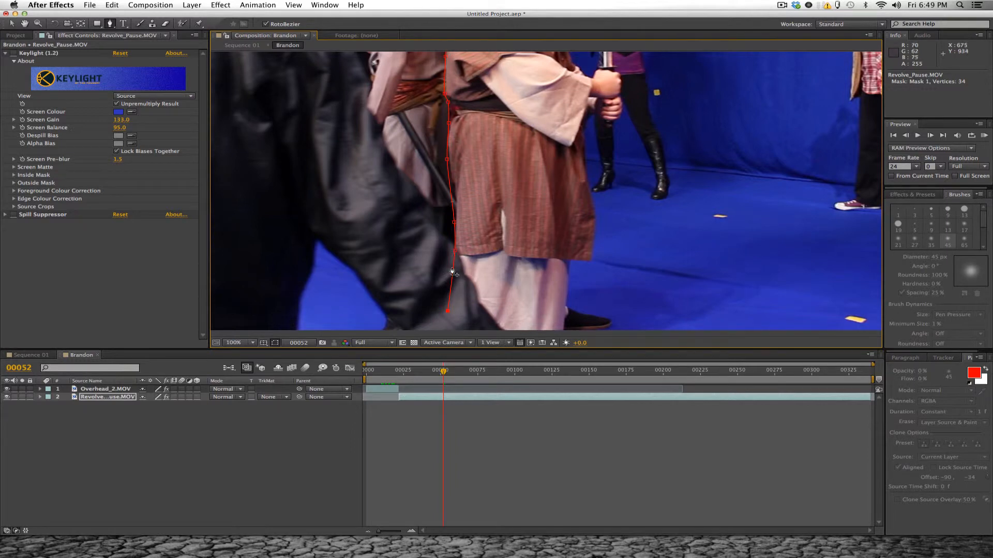
pyautogui.click(446, 321)
pyautogui.moveTo(468, 323); pyautogui.dragTo(469, 269)
pyautogui.click(445, 303)
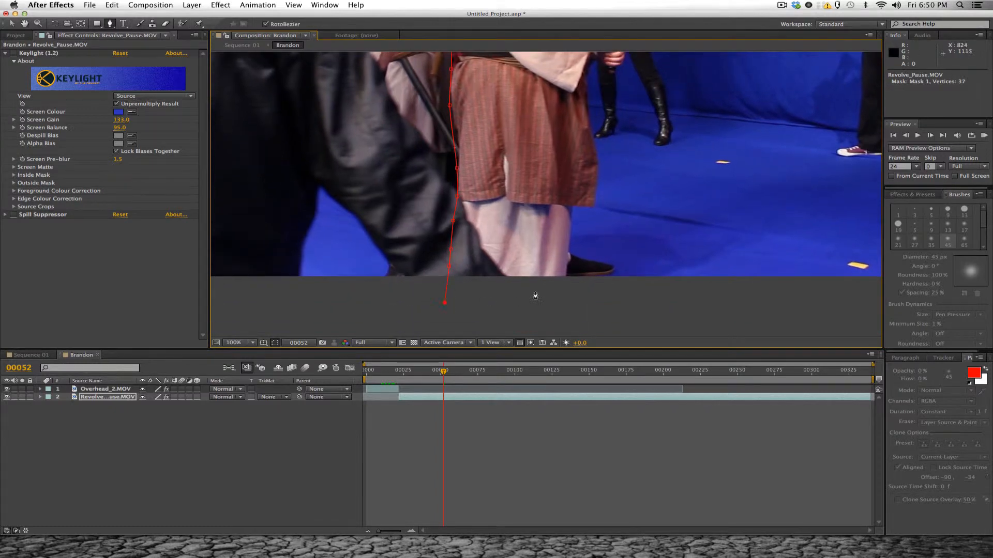
pyautogui.click(560, 288)
pyautogui.click(584, 279)
# - Trace the mask along the sole and around the toe of the swordsman's black shoe
pyautogui.scroll(5, 619, 277)
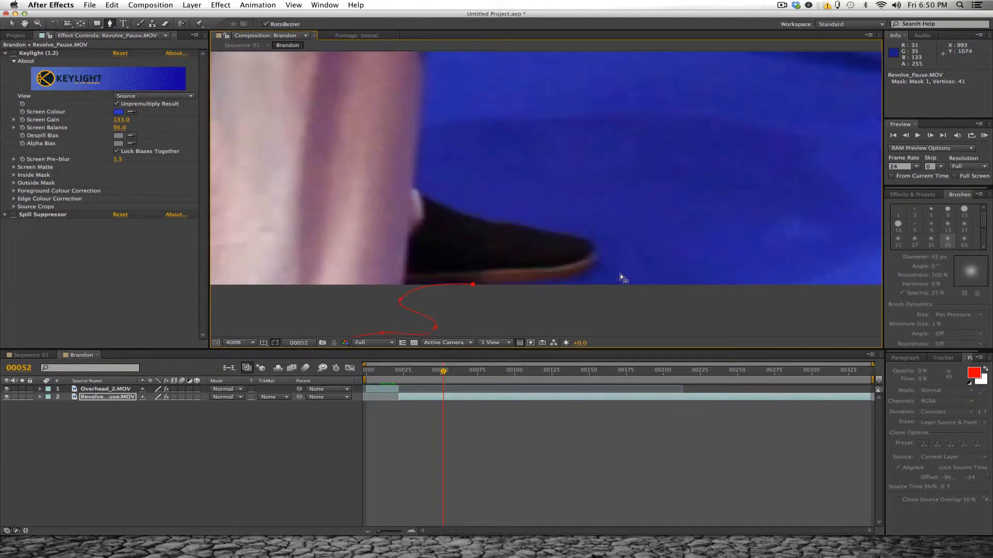
pyautogui.click(514, 287)
pyautogui.click(573, 260)
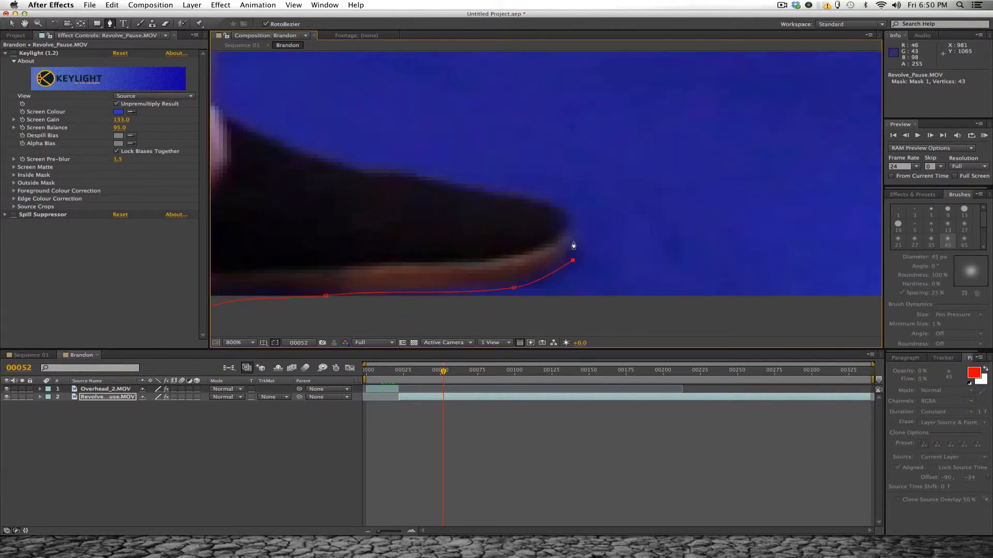
pyautogui.click(573, 241)
pyautogui.click(570, 211)
pyautogui.press('space')
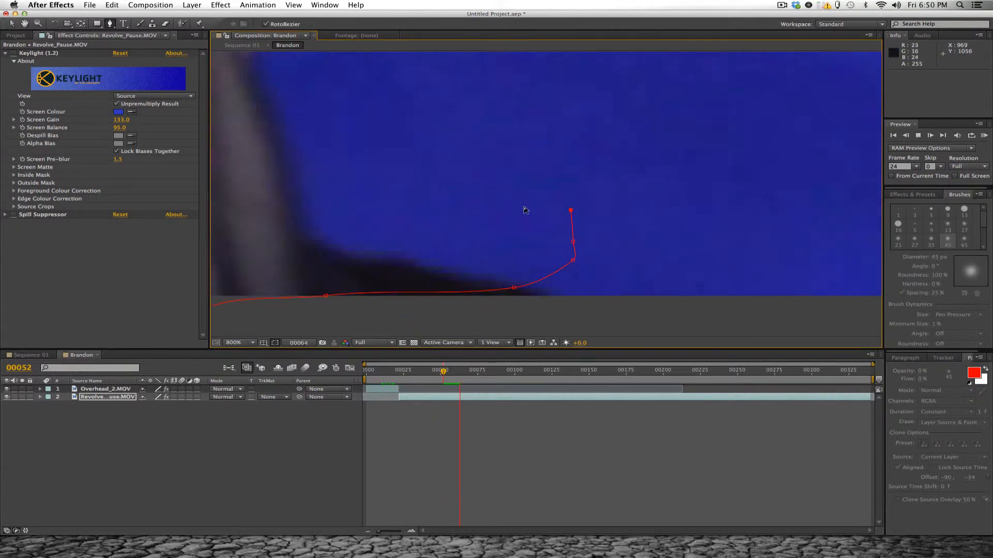
pyautogui.scroll(-1, 548, 287)
pyautogui.moveTo(472, 373); pyautogui.dragTo(443, 374)
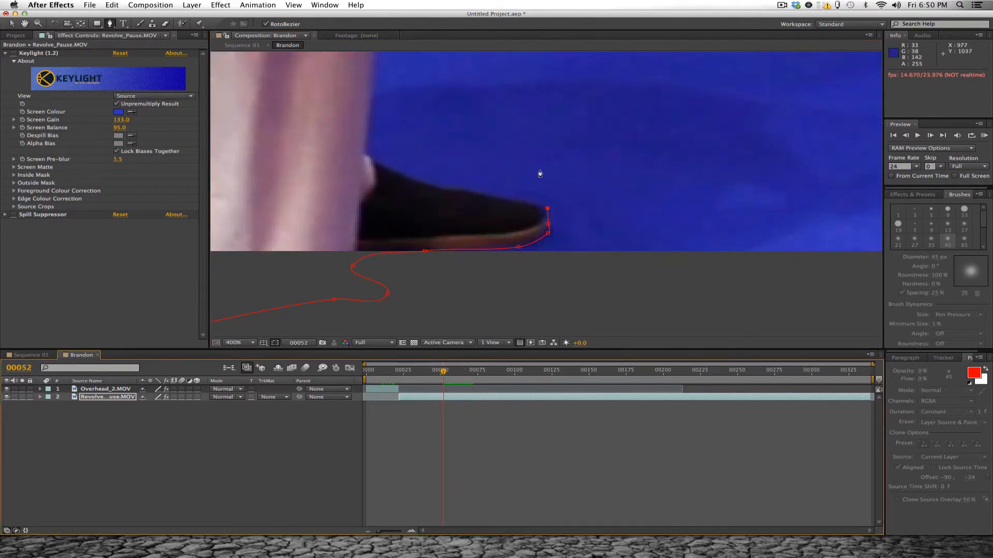
# - Continue the mask from the shoe's toe along its upper edge to the trouser cuff
pyautogui.click(537, 207)
pyautogui.click(490, 198)
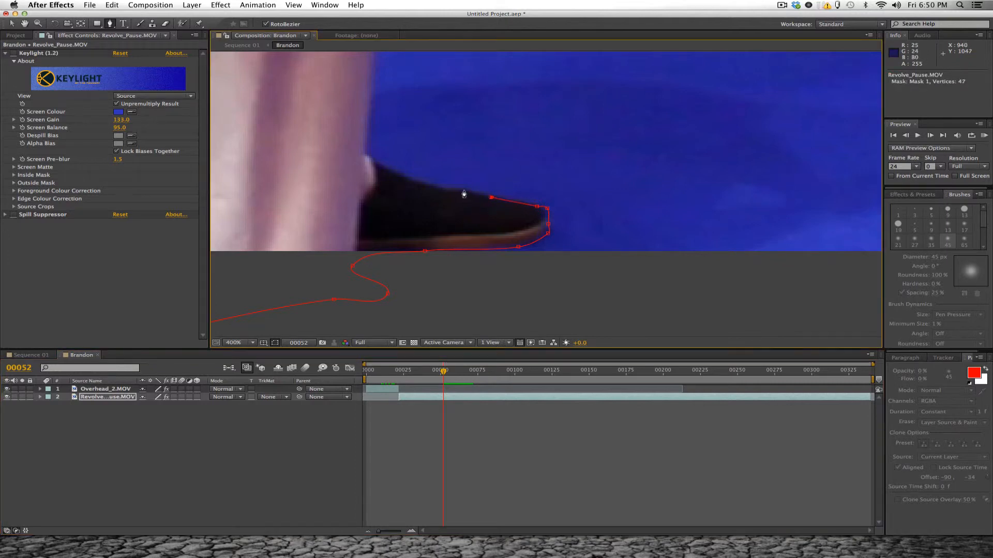
pyautogui.click(462, 190)
pyautogui.click(446, 191)
pyautogui.press('space')
pyautogui.moveTo(398, 177); pyautogui.dragTo(460, 231)
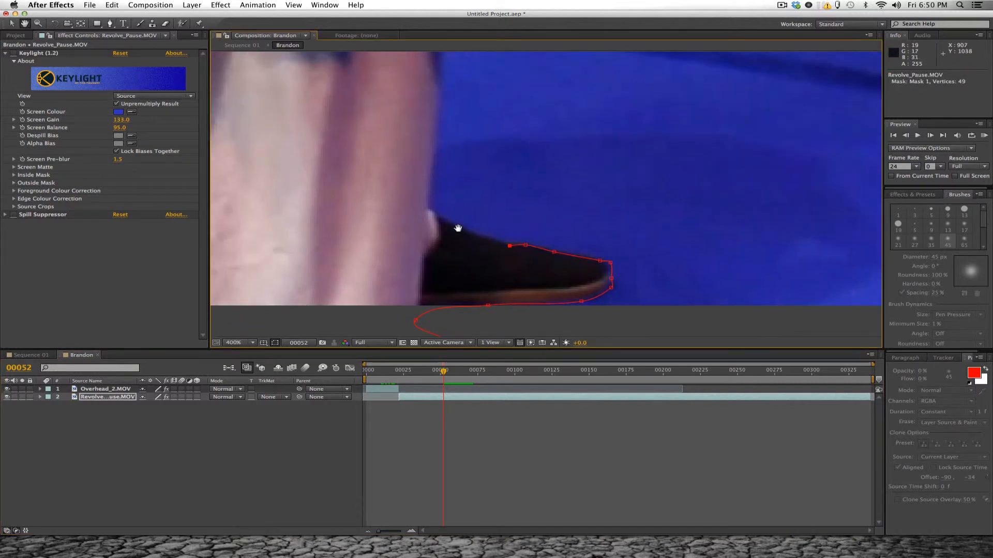
pyautogui.click(475, 232)
pyautogui.click(431, 210)
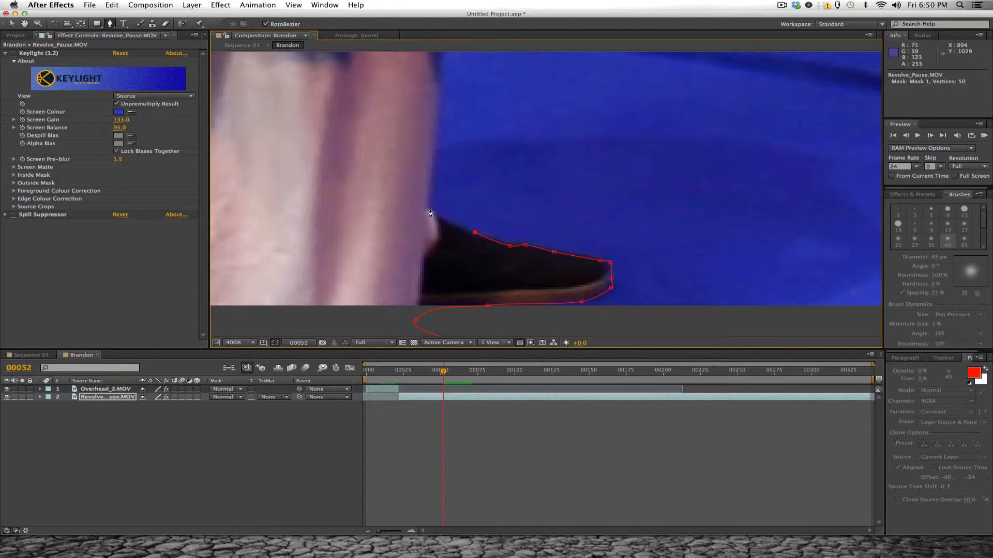
# - Trace the mask up the front of the trouser leg and around the front corner of the robe's hem
pyautogui.scroll(4, 450, 202)
pyautogui.click(442, 197)
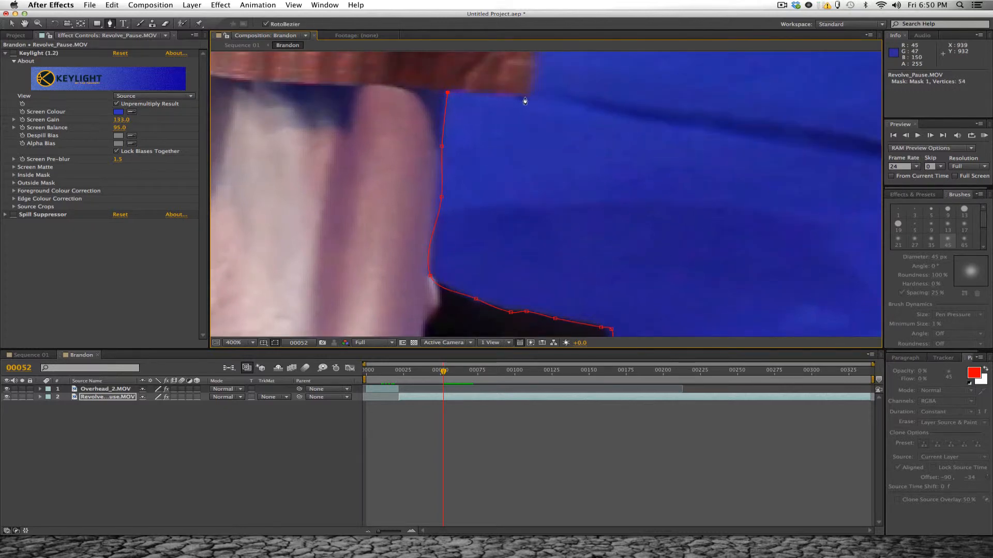
pyautogui.moveTo(527, 99); pyautogui.dragTo(510, 262)
pyautogui.click(506, 253)
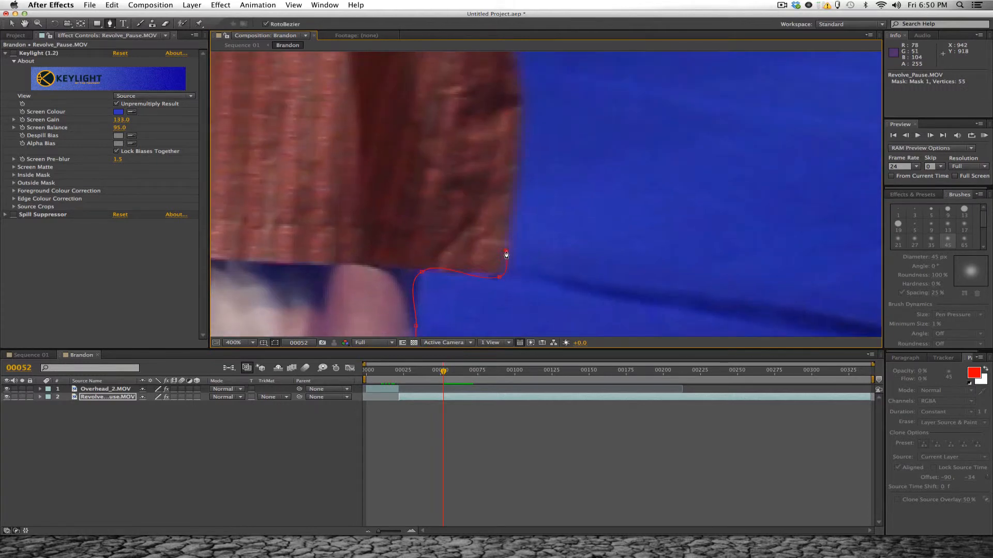
pyautogui.click(513, 211)
pyautogui.moveTo(521, 107); pyautogui.dragTo(507, 240)
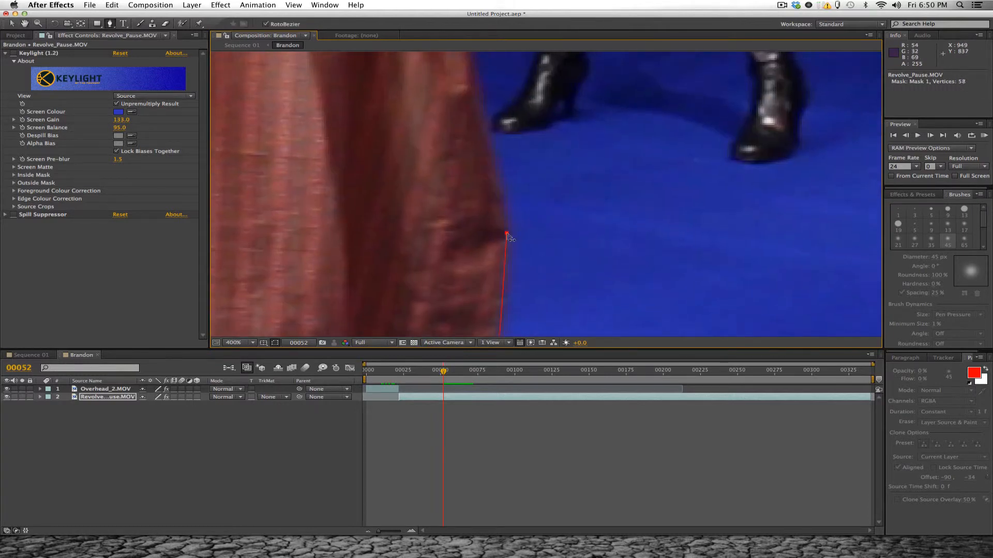
# - Extend the mask up the front edge of the robe and past the sleeve to beneath the swordsman's lower hand
pyautogui.click(497, 167)
pyautogui.moveTo(506, 146); pyautogui.dragTo(508, 262)
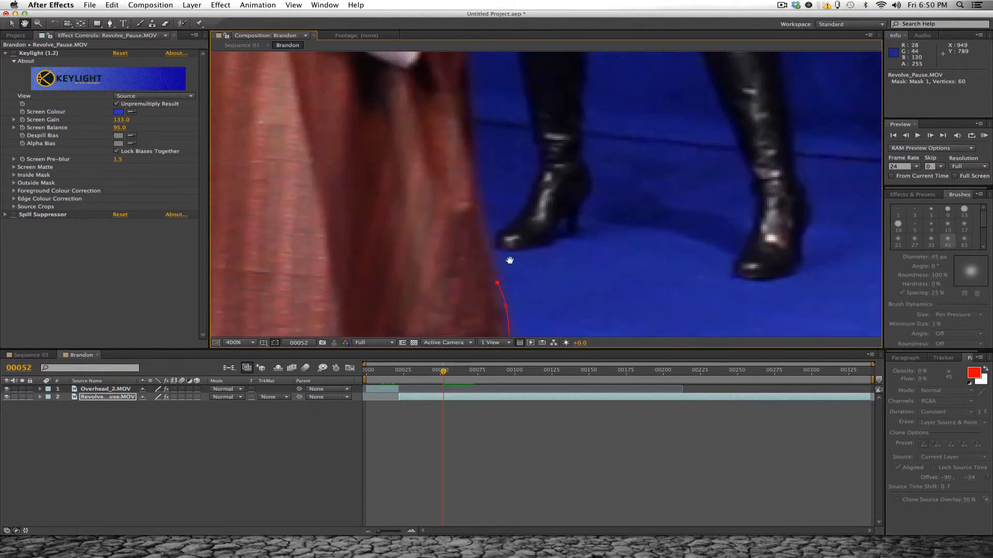
pyautogui.click(480, 182)
pyautogui.moveTo(518, 184); pyautogui.dragTo(529, 292)
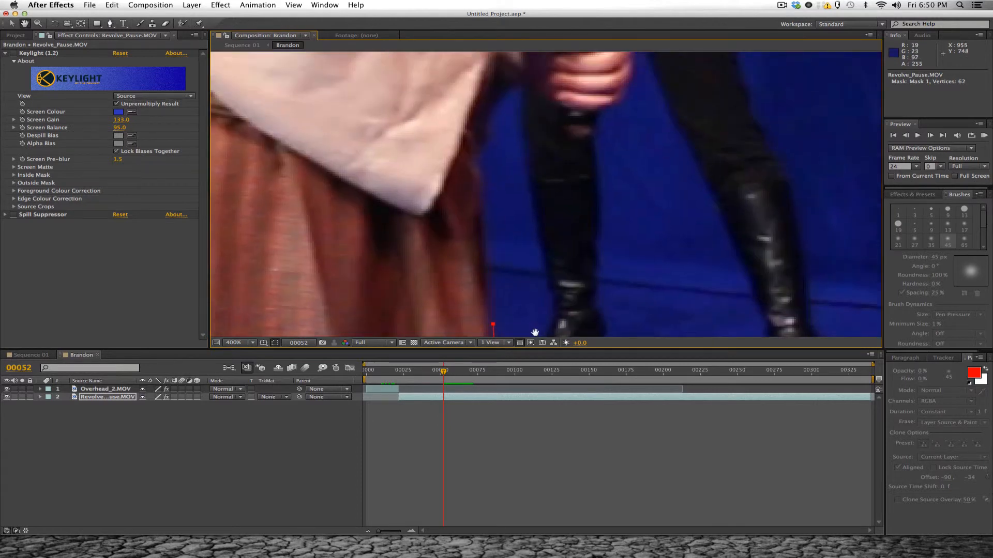
pyautogui.click(482, 170)
pyautogui.click(485, 144)
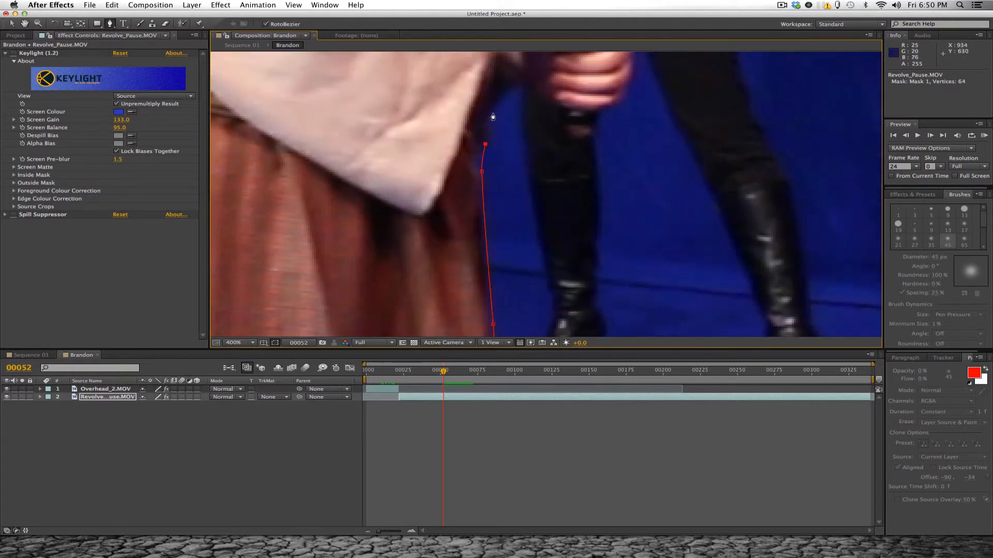
pyautogui.click(493, 112)
pyautogui.moveTo(531, 158); pyautogui.dragTo(493, 229)
pyautogui.click(477, 156)
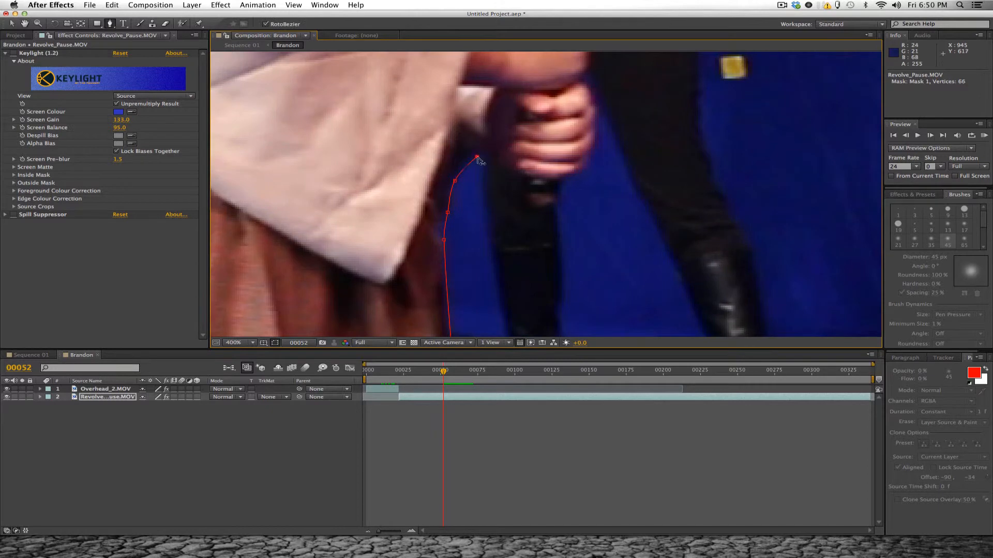
# - Trace the mask around the end of the sword handle and the outer knuckles of the lower hand
pyautogui.click(494, 163)
pyautogui.click(519, 173)
pyautogui.click(525, 205)
pyautogui.click(540, 212)
pyautogui.click(558, 205)
pyautogui.click(563, 179)
pyautogui.click(585, 168)
pyautogui.click(587, 156)
pyautogui.click(593, 139)
pyautogui.moveTo(604, 139); pyautogui.dragTo(569, 236)
pyautogui.click(555, 186)
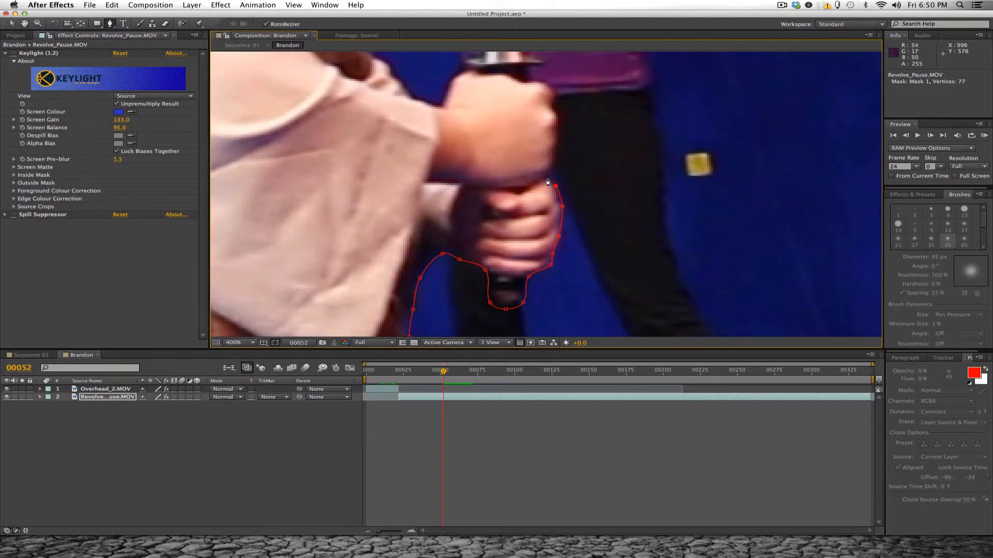
# - Continue the mask up the outer edge of the swordsman's upper hand and over its top knuckle
pyautogui.click(551, 172)
pyautogui.moveTo(556, 119); pyautogui.dragTo(546, 184)
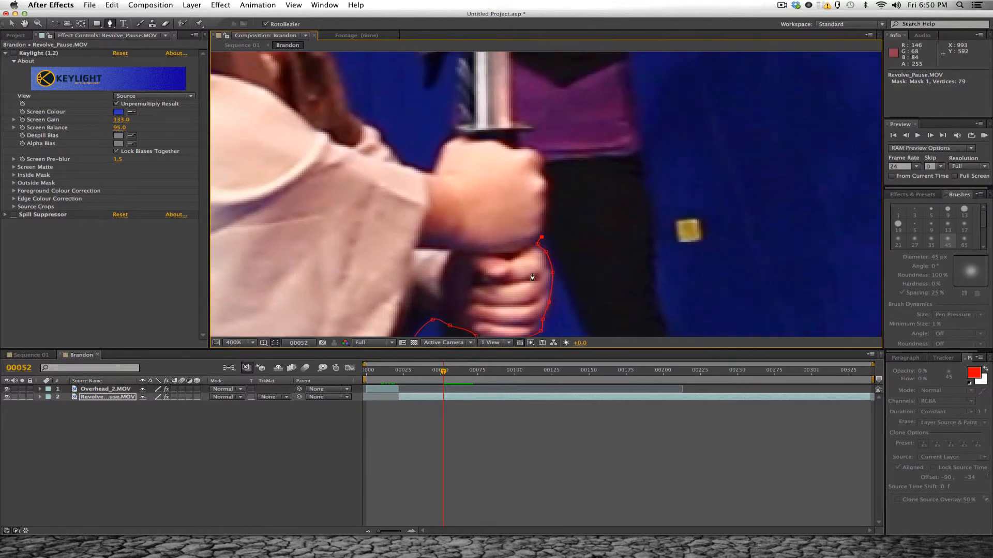
pyautogui.click(545, 210)
pyautogui.click(546, 196)
pyautogui.click(549, 185)
pyautogui.click(544, 172)
pyautogui.click(545, 156)
pyautogui.click(524, 147)
# - Trace the mask around the outer tip of the sword's crossguard to the base of the blade
pyautogui.click(520, 135)
pyautogui.moveTo(532, 137); pyautogui.dragTo(486, 262)
pyautogui.click(522, 209)
pyautogui.click(518, 203)
pyautogui.click(508, 200)
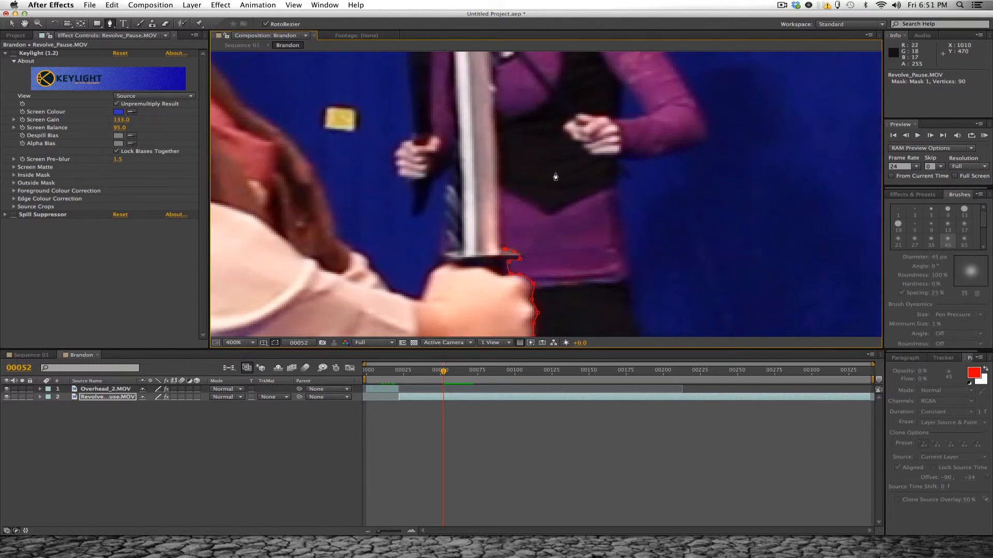
# - Continue the mask up the front edge of the sword blade, from above the crossguard towards the tip
pyautogui.click(499, 178)
pyautogui.moveTo(509, 93); pyautogui.dragTo(512, 202)
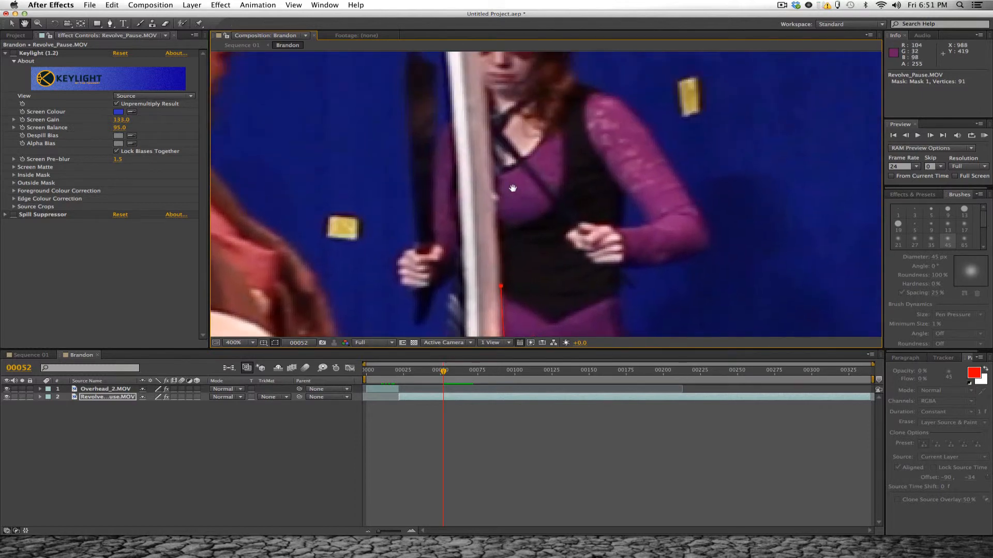
pyautogui.click(493, 137)
pyautogui.moveTo(504, 87); pyautogui.dragTo(492, 186)
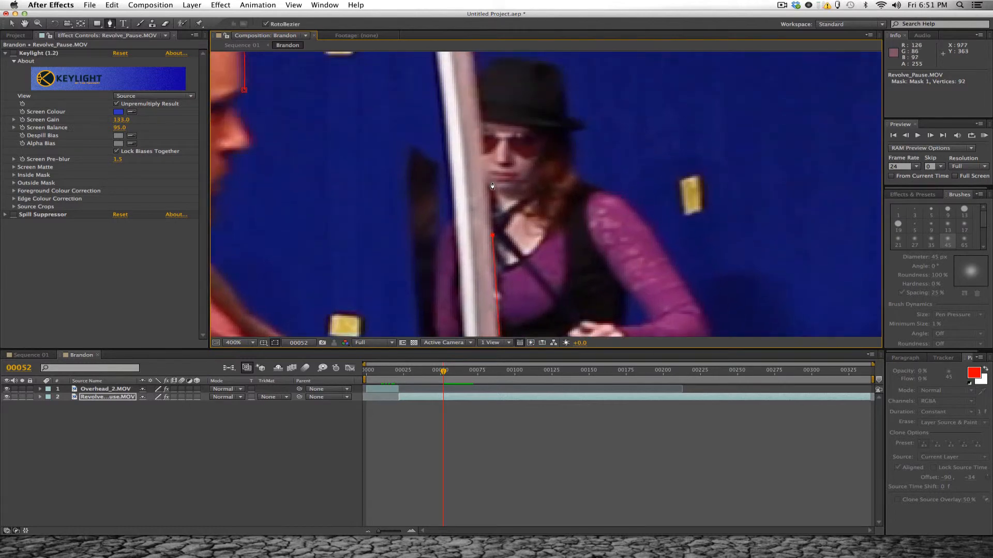
pyautogui.click(478, 84)
pyautogui.moveTo(543, 127); pyautogui.dragTo(556, 286)
pyautogui.click(477, 141)
# - Trace the mask along the upper front edge of the blade and around the sword's tip
pyautogui.moveTo(496, 74); pyautogui.dragTo(508, 228)
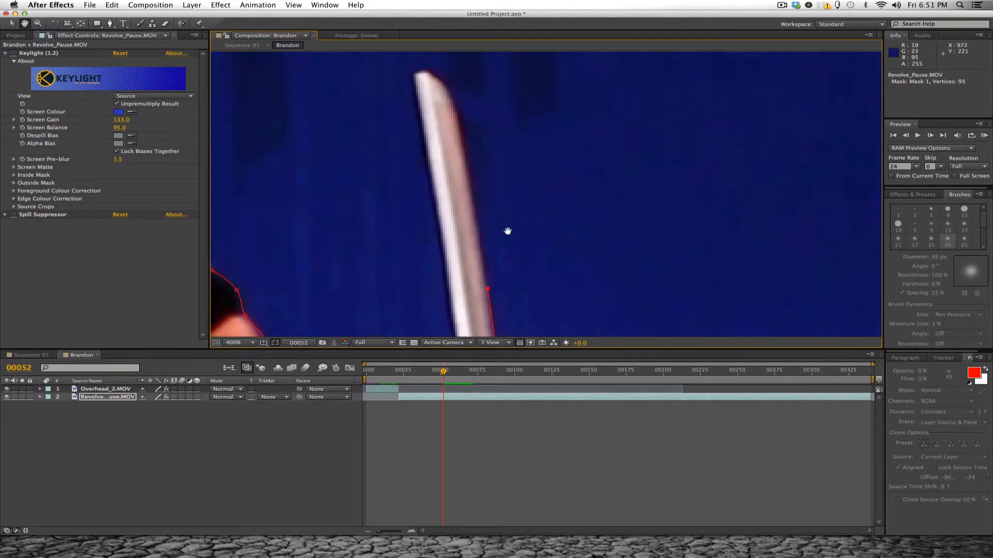
pyautogui.click(462, 145)
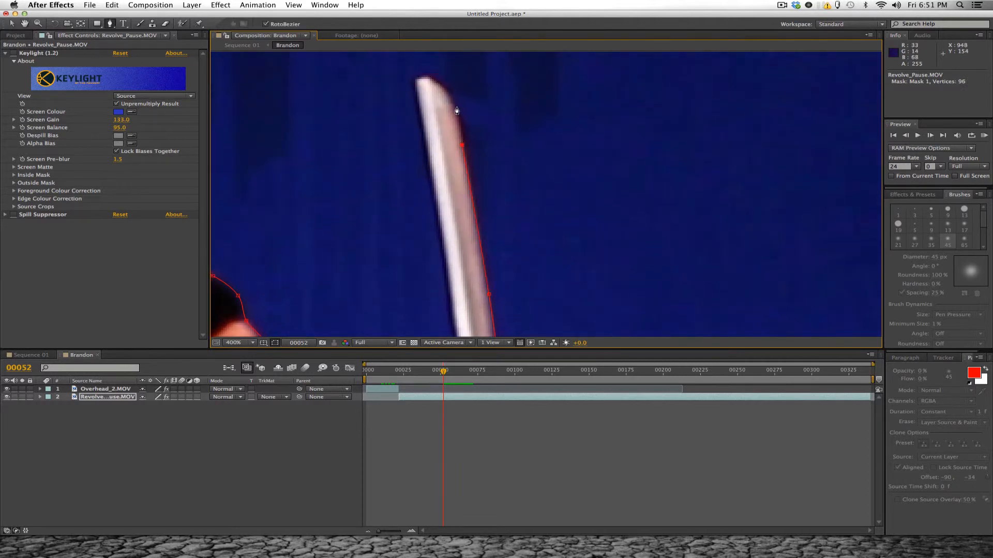
pyautogui.click(456, 107)
pyautogui.click(430, 77)
pyautogui.click(419, 78)
pyautogui.click(416, 84)
# - Extend the mask down the rear edge of the sword blade to its base at the crossguard
pyautogui.moveTo(433, 232); pyautogui.dragTo(429, 133)
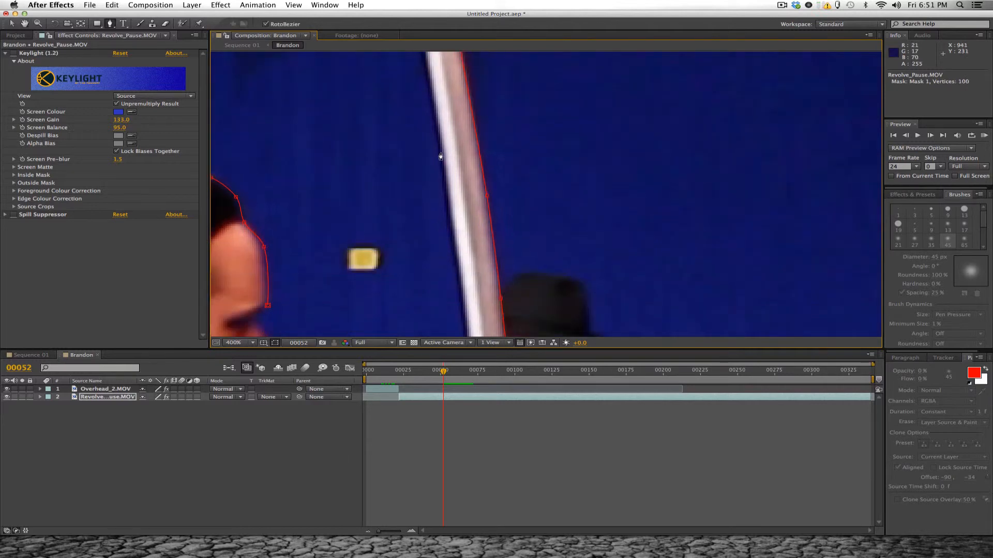
pyautogui.click(440, 155)
pyautogui.moveTo(467, 301); pyautogui.dragTo(467, 136)
pyautogui.click(470, 205)
pyautogui.moveTo(487, 253); pyautogui.dragTo(489, 48)
pyautogui.click(483, 151)
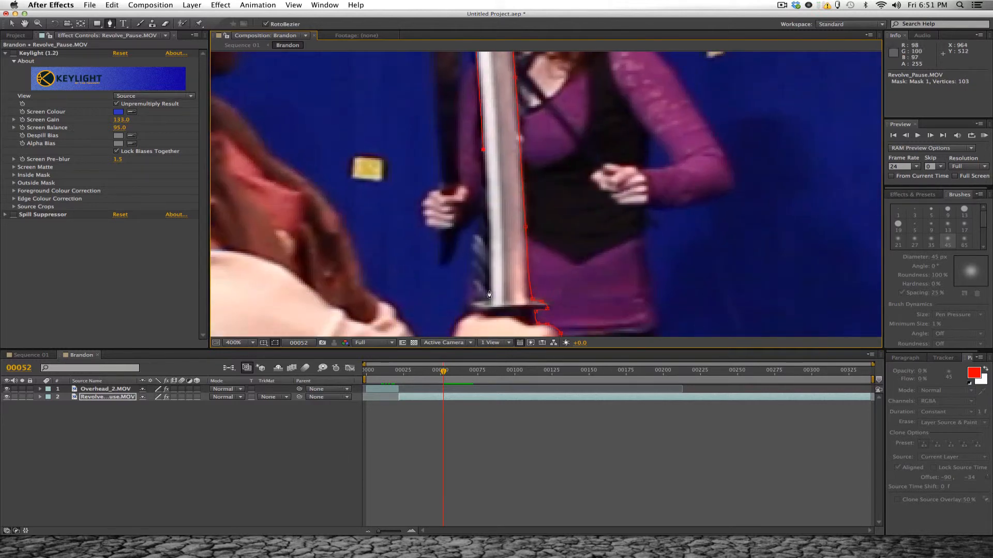
pyautogui.click(488, 270)
pyautogui.click(489, 299)
# - Trace the mask around the inner end of the sword's crossguard
pyautogui.moveTo(490, 299); pyautogui.dragTo(475, 247)
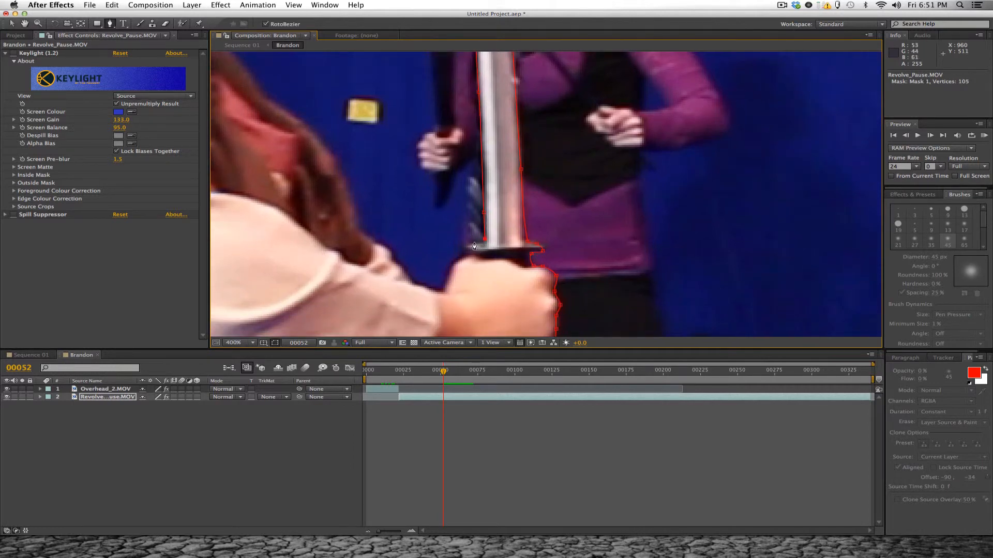
pyautogui.click(474, 243)
pyautogui.click(467, 253)
# - Continue the mask over the back of the upper hand and along the gap to the far arm's sleeve
pyautogui.moveTo(458, 277); pyautogui.dragTo(457, 261)
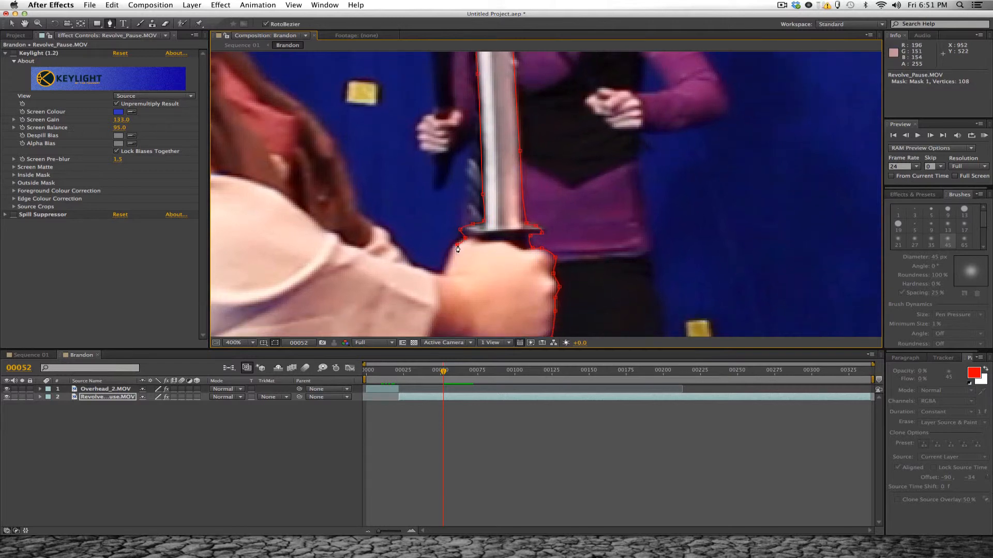
pyautogui.click(451, 254)
pyautogui.click(442, 272)
pyautogui.click(411, 266)
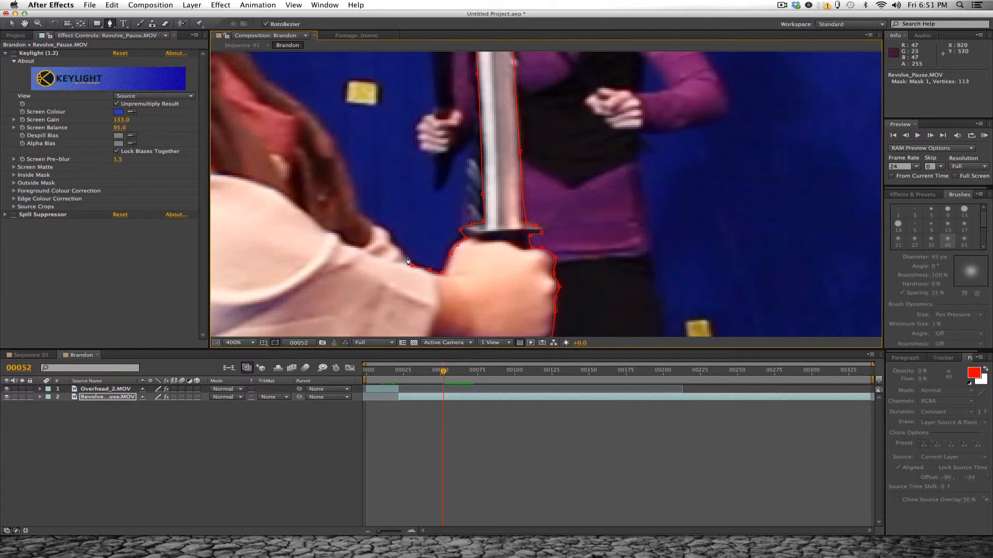
pyautogui.click(391, 234)
pyautogui.click(376, 226)
# - Trace the mask from the far sleeve up the front edge of the swordsman's robe across his chest
pyautogui.moveTo(390, 210); pyautogui.dragTo(432, 237)
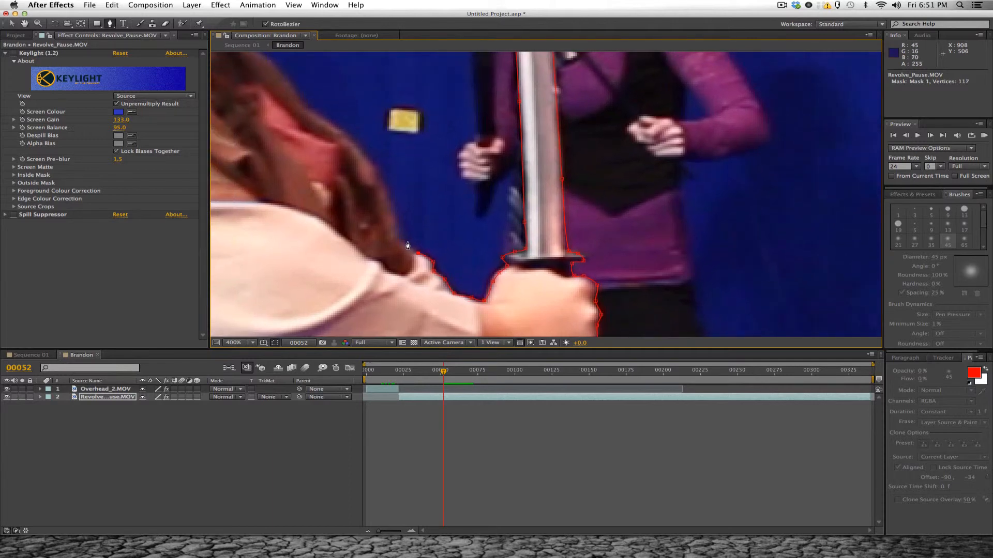
pyautogui.click(403, 244)
pyautogui.click(401, 239)
pyautogui.moveTo(382, 182); pyautogui.dragTo(412, 224)
pyautogui.click(413, 219)
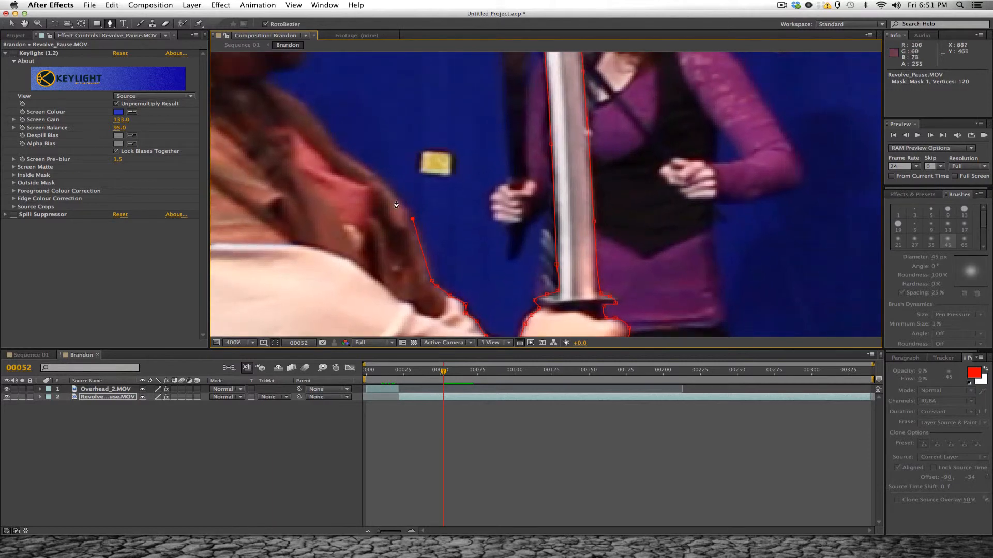
pyautogui.click(368, 170)
pyautogui.moveTo(392, 192); pyautogui.dragTo(410, 223)
pyautogui.click(357, 182)
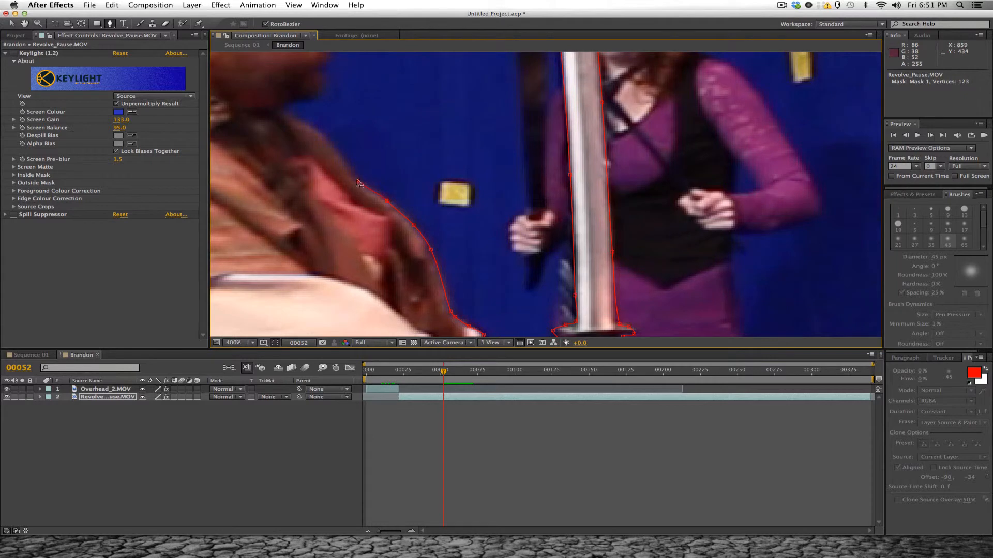
pyautogui.click(335, 153)
# - Continue the mask along the robe's collar to the neck and out beneath the swordsman's beard
pyautogui.moveTo(387, 170); pyautogui.dragTo(454, 221)
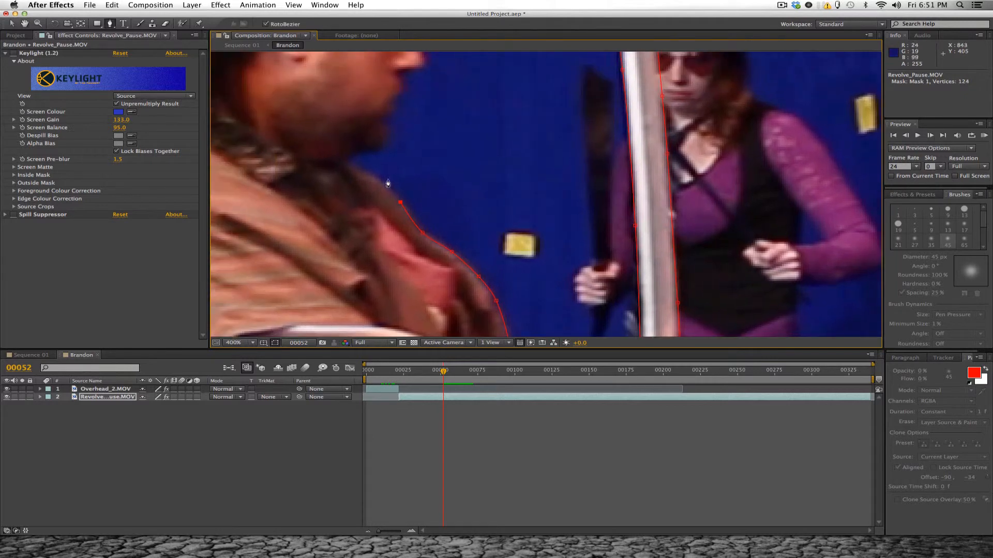
pyautogui.click(385, 187)
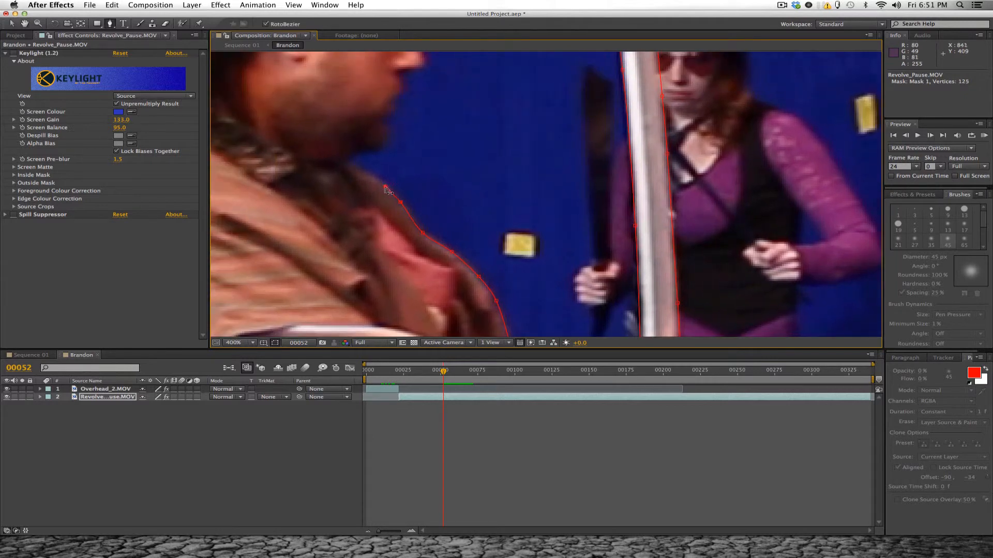
pyautogui.click(348, 161)
pyautogui.click(356, 154)
pyautogui.click(373, 151)
# - Trace the mask around the swordsman's chin and lips to the base of his nose
pyautogui.moveTo(383, 154); pyautogui.dragTo(377, 215)
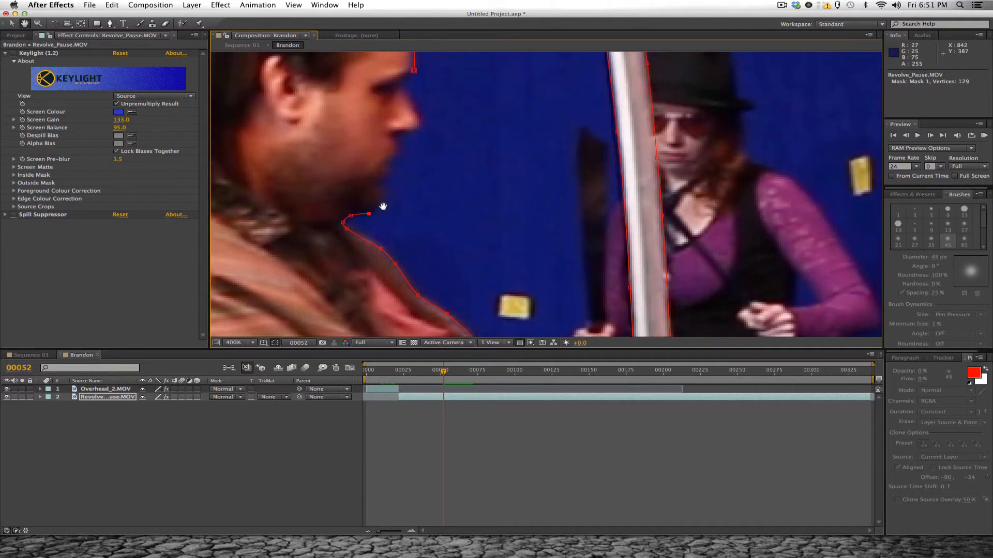
pyautogui.click(383, 198)
pyautogui.click(378, 184)
pyautogui.moveTo(387, 176); pyautogui.dragTo(409, 204)
pyautogui.click(389, 176)
pyautogui.click(387, 167)
pyautogui.click(396, 159)
pyautogui.click(402, 165)
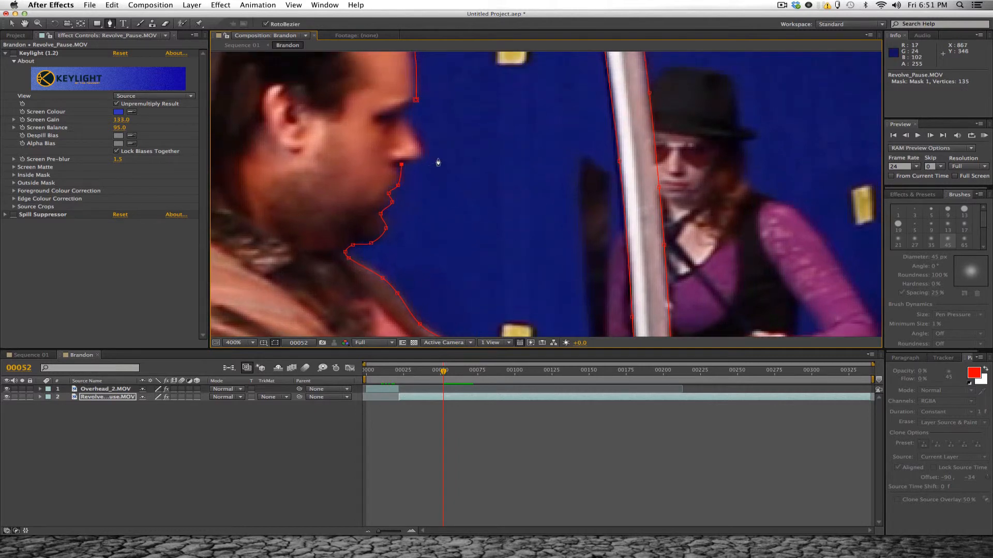
# - Trace the mask around the swordsman's nose and brow and close it at its starting point on the forehead
pyautogui.click(421, 160)
pyautogui.click(423, 146)
pyautogui.click(412, 126)
pyautogui.click(405, 116)
pyautogui.click(416, 100)
pyautogui.scroll(-1, 445, 154)
pyautogui.scroll(-1, 448, 176)
pyautogui.scroll(-1, 445, 196)
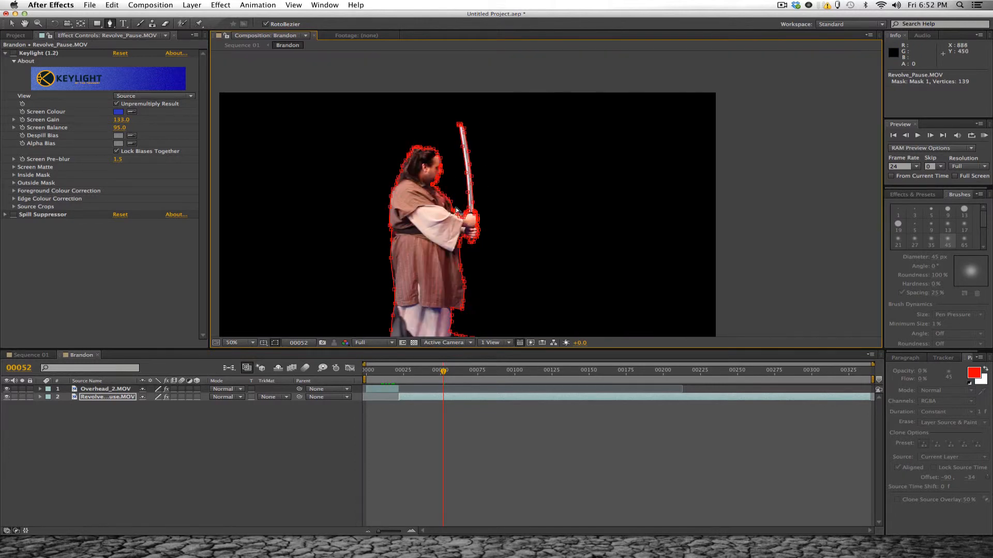
# - Turn the Keylight and Spill Suppressor effects back on and show the composition over the transparency grid
pyautogui.moveTo(466, 201); pyautogui.dragTo(465, 160)
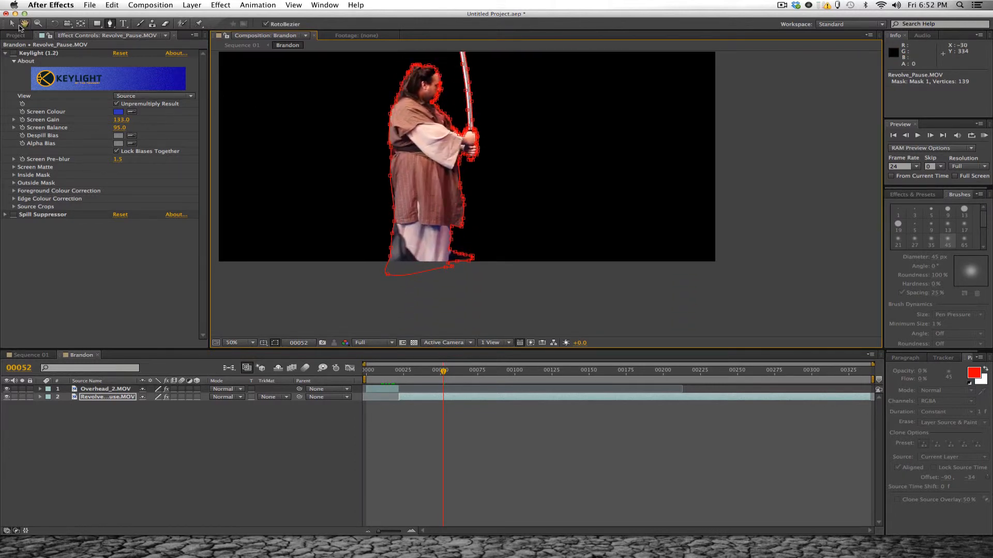
pyautogui.click(281, 284)
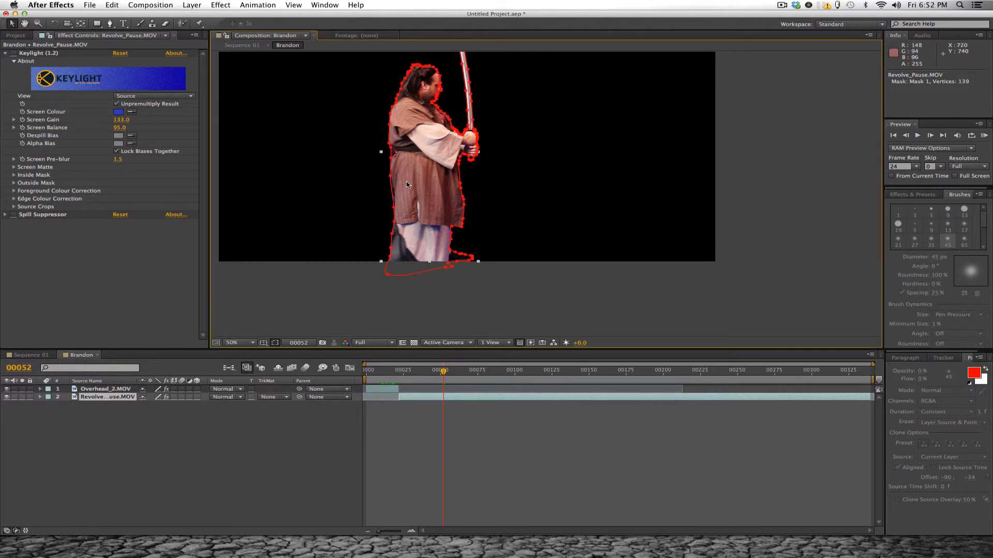
pyautogui.click(472, 310)
pyautogui.moveTo(495, 150); pyautogui.dragTo(491, 163)
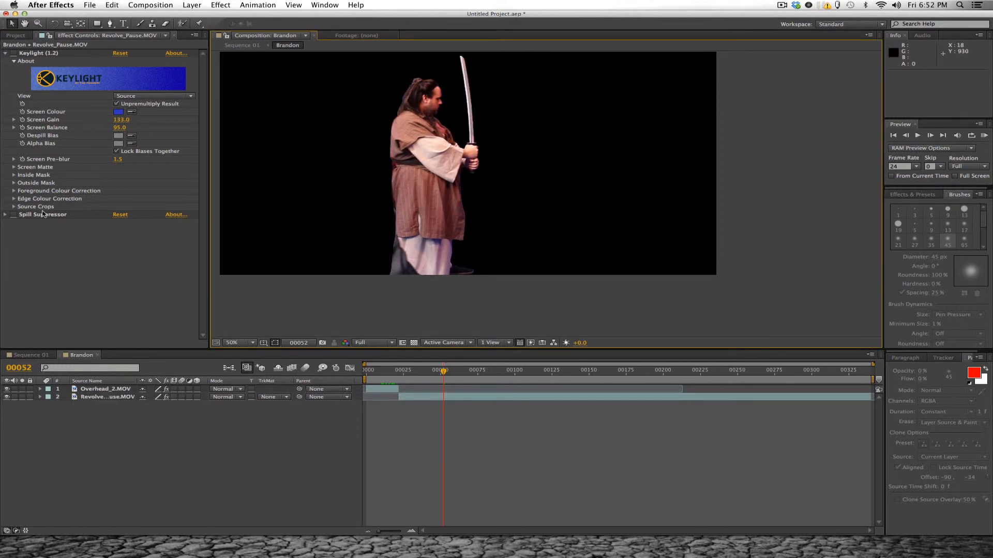
pyautogui.click(16, 217)
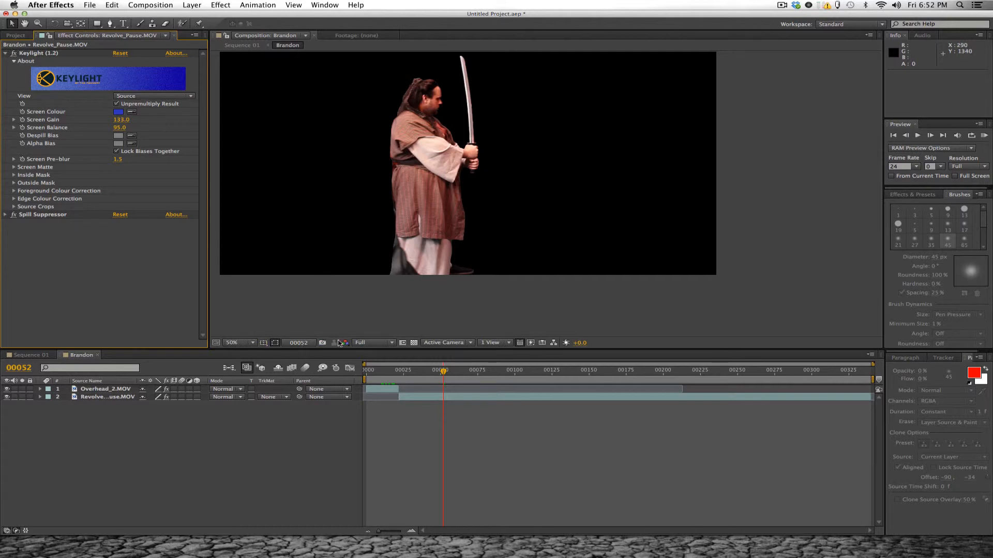
pyautogui.click(413, 343)
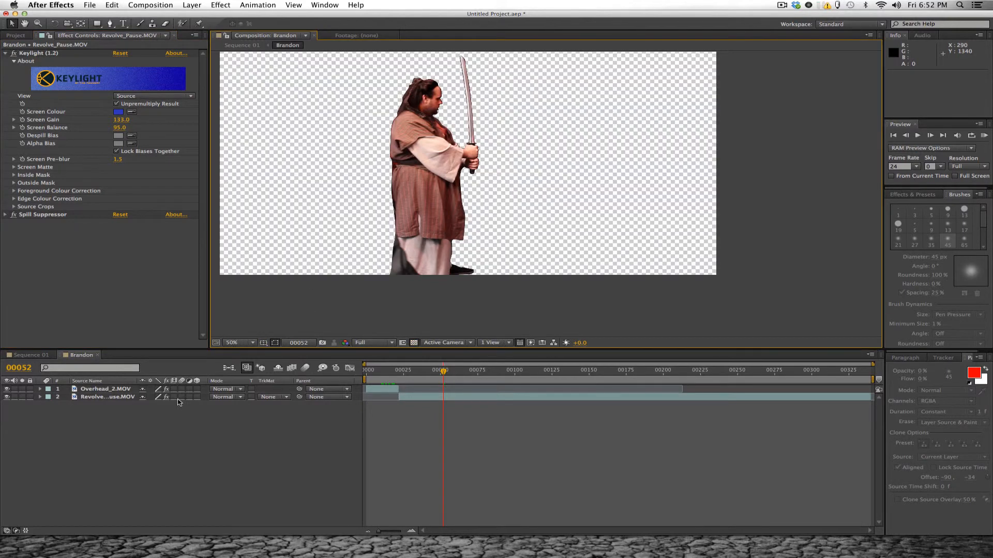
# - Reveal all mask properties of the Revolve_Pause.MOV layer and set Mask Feather to 5 pixels
pyautogui.click(92, 399)
pyautogui.press('m')
pyautogui.press('m')
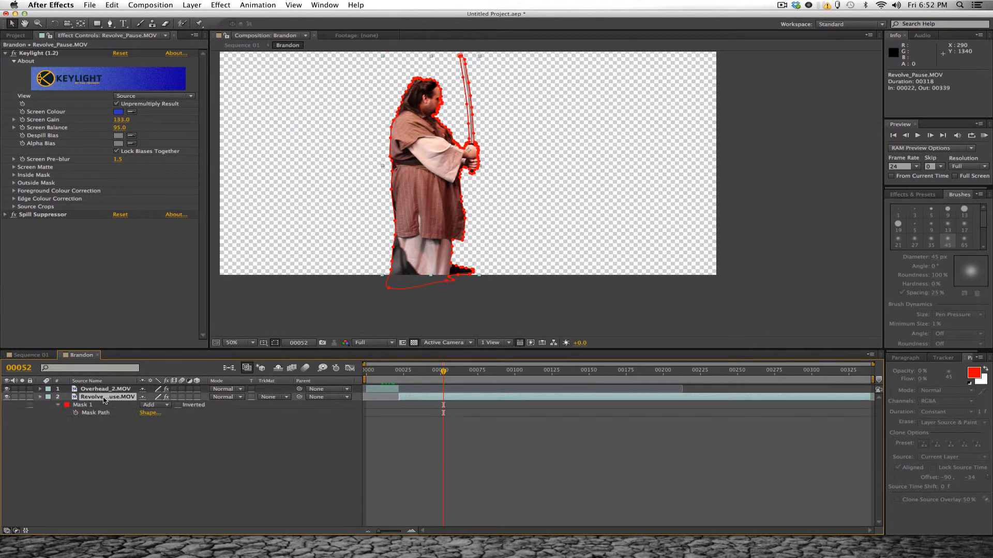
pyautogui.click(165, 421)
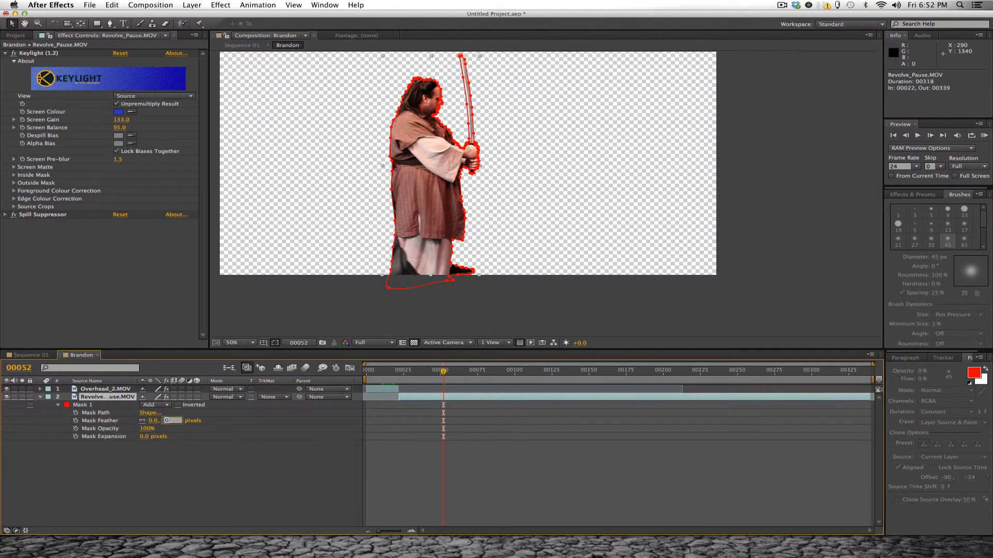
pyautogui.write('5')
pyautogui.press('Return')
pyautogui.click(139, 473)
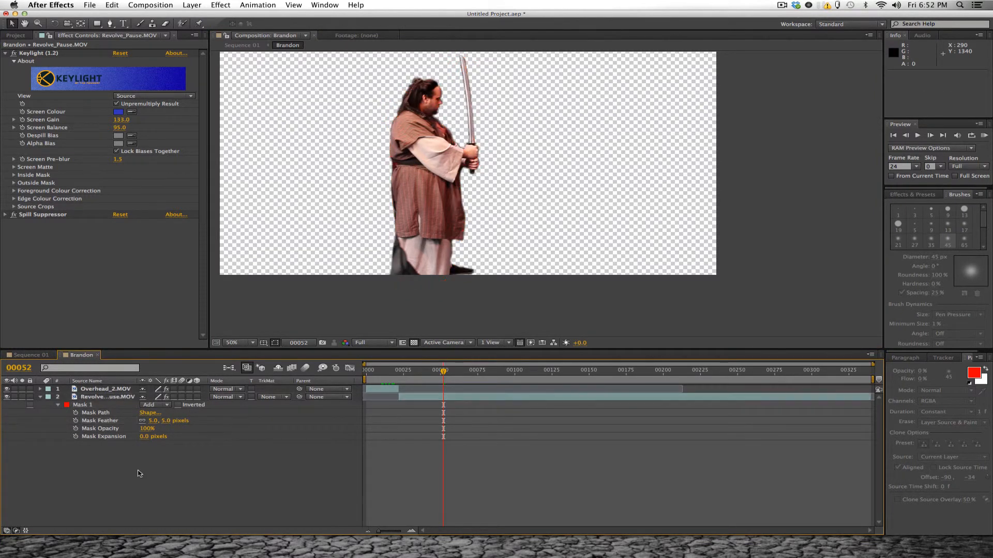
# - Try a Mask Feather of 10 pixels and settle on 3 pixels for Mask 1
pyautogui.moveTo(165, 421); pyautogui.dragTo(174, 430)
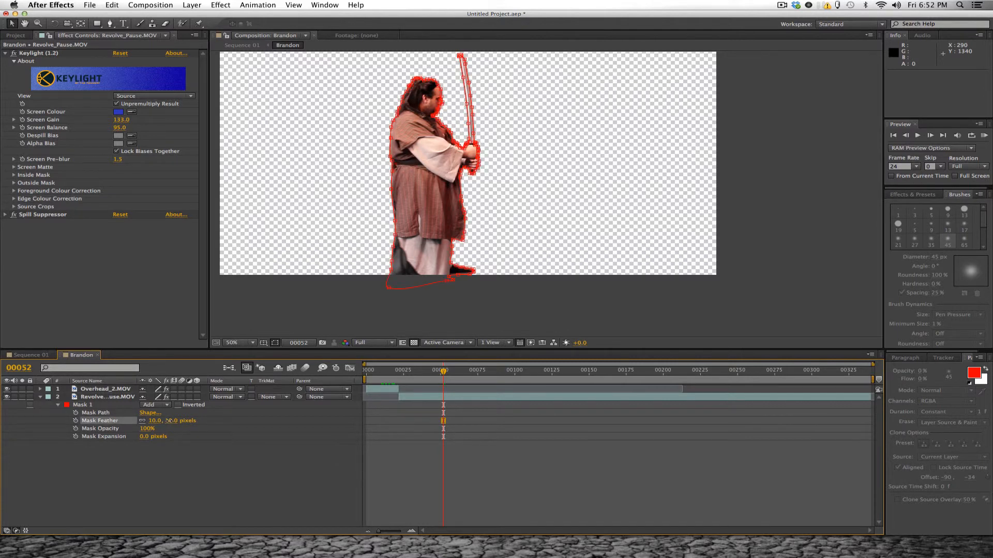
pyautogui.click(191, 468)
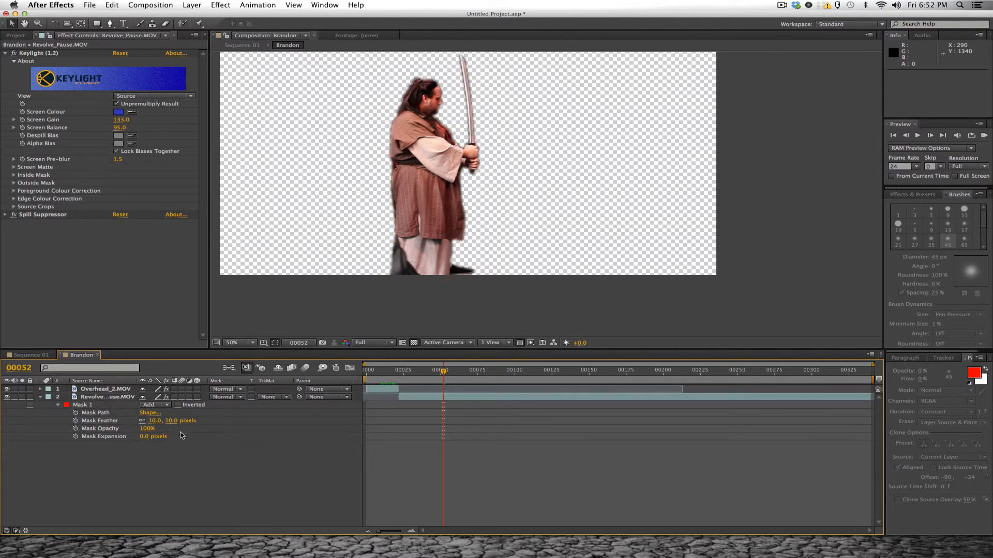
pyautogui.moveTo(173, 421); pyautogui.dragTo(170, 421)
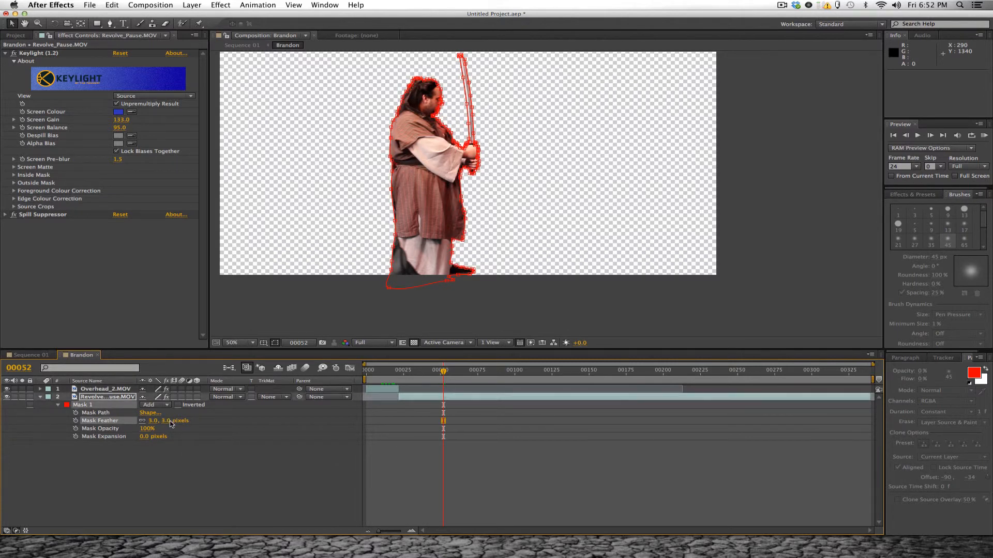
pyautogui.click(225, 471)
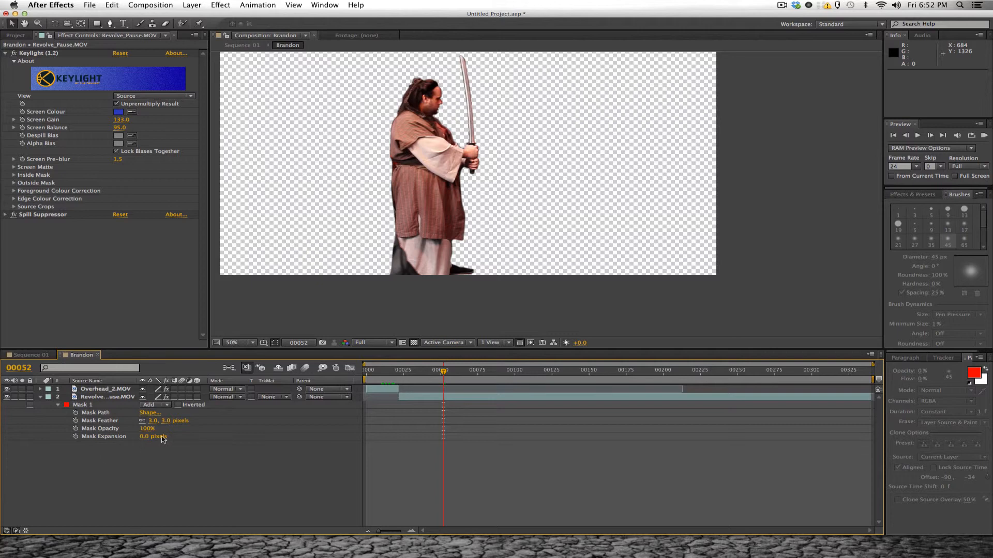
# - Try other Mask Expansion values for Mask 1, including -4 pixels, and settle on -0.2 pixels
pyautogui.moveTo(142, 442); pyautogui.dragTo(141, 438)
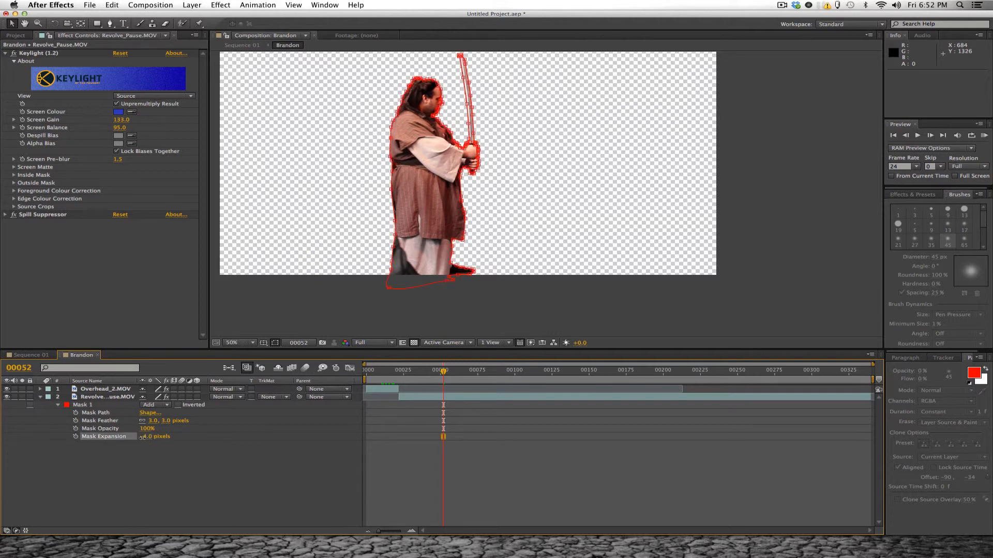
pyautogui.click(145, 437)
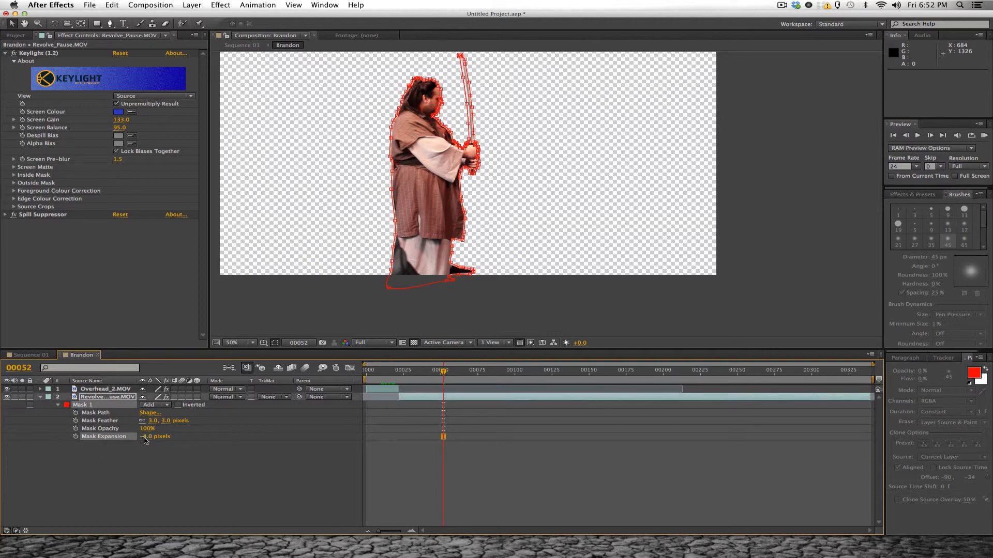
pyautogui.write('-4')
pyautogui.press('Return')
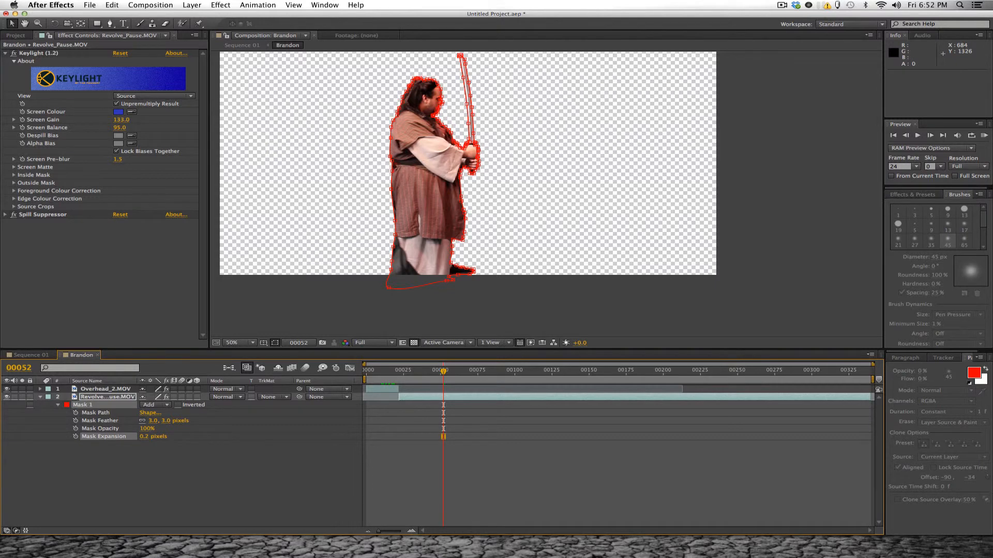
pyautogui.click(145, 439)
pyautogui.write('-0.2')
pyautogui.press('Return')
pyautogui.click(299, 284)
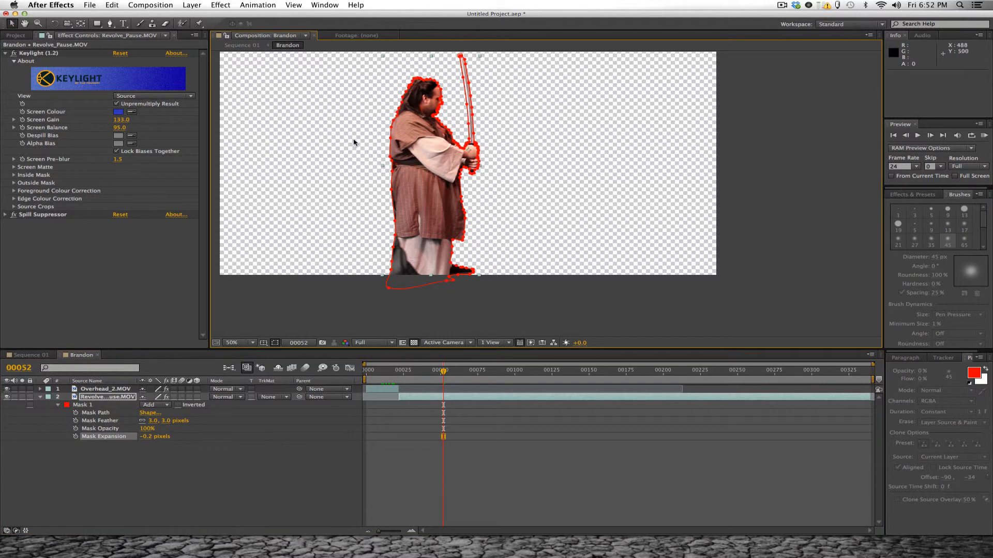
pyautogui.click(335, 309)
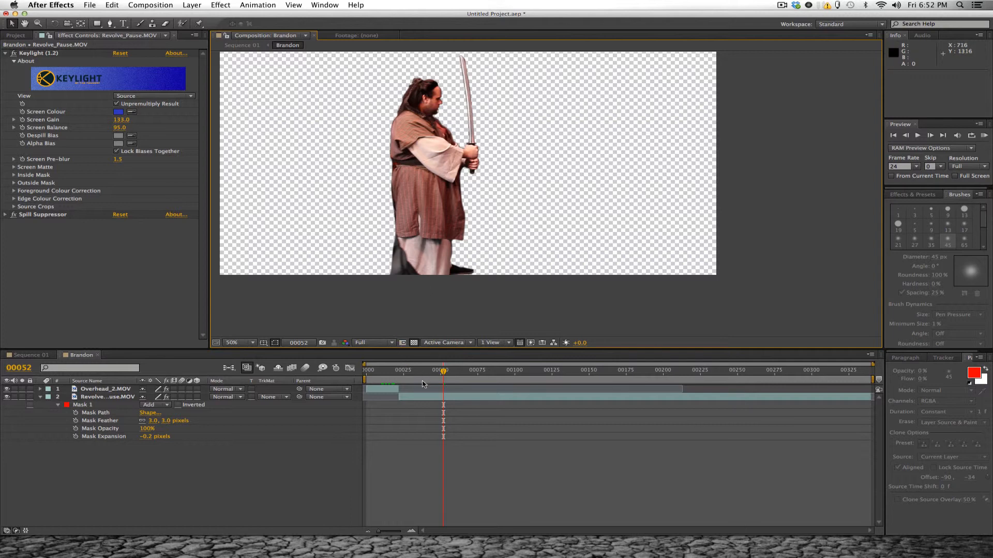
# - Enable keyframing for Mask 1's Mask Path at frame 00052 and deselect the mask
pyautogui.click(76, 413)
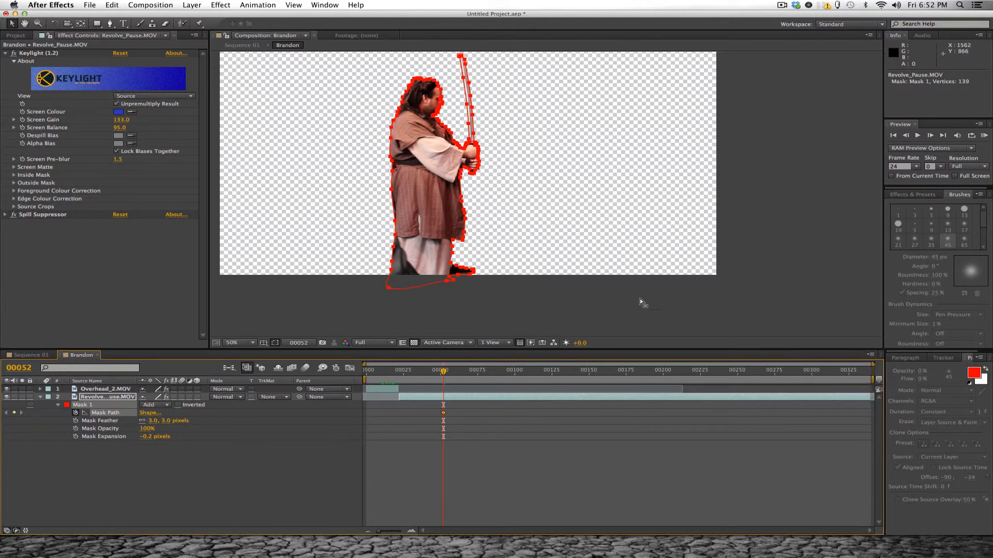
pyautogui.click(645, 317)
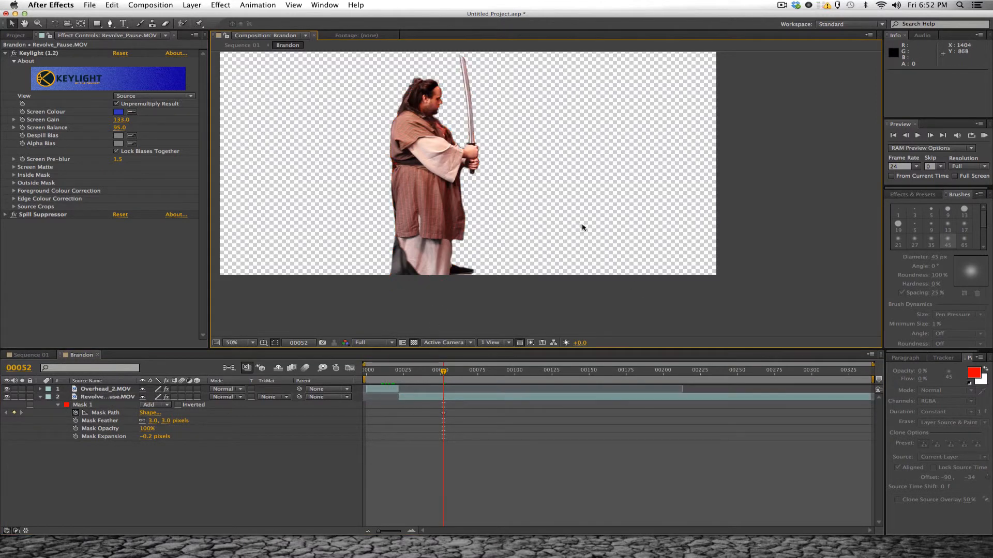
pyautogui.press('space')
pyautogui.moveTo(578, 219); pyautogui.dragTo(583, 252)
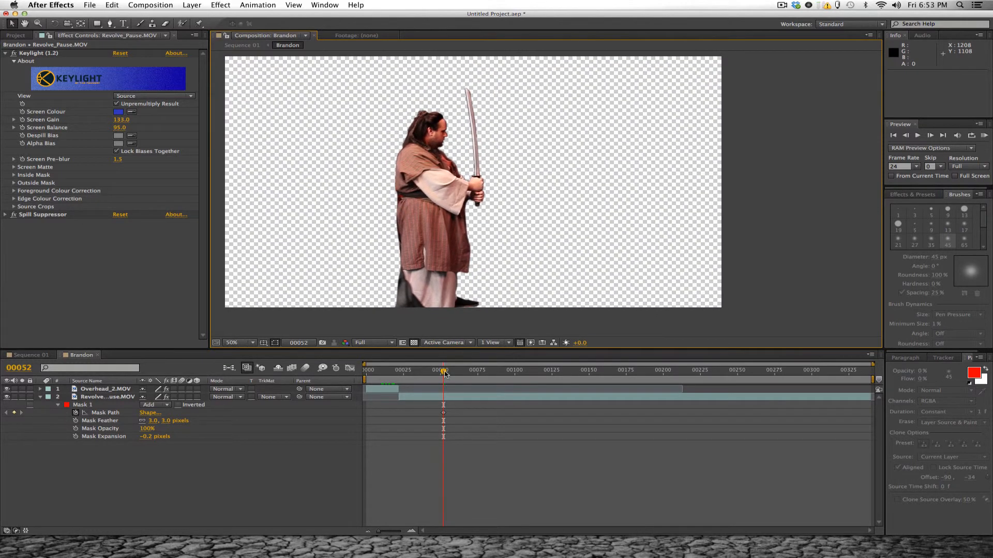
# - Activate the Pen tool and set Mask 1's mode to None to show the full Revolve_Pause.MOV footage
pyautogui.press('space')
pyautogui.moveTo(443, 265); pyautogui.dragTo(461, 267)
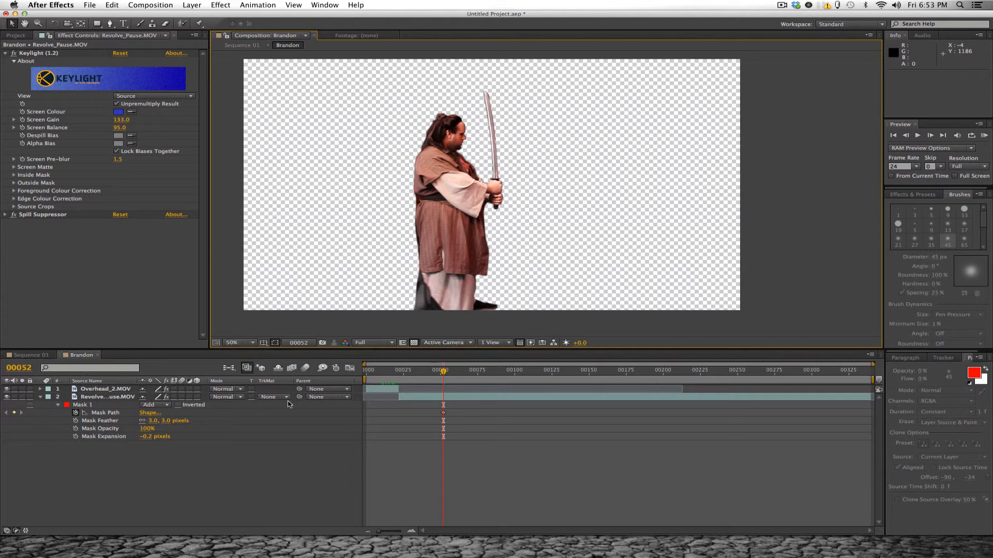
pyautogui.click(110, 24)
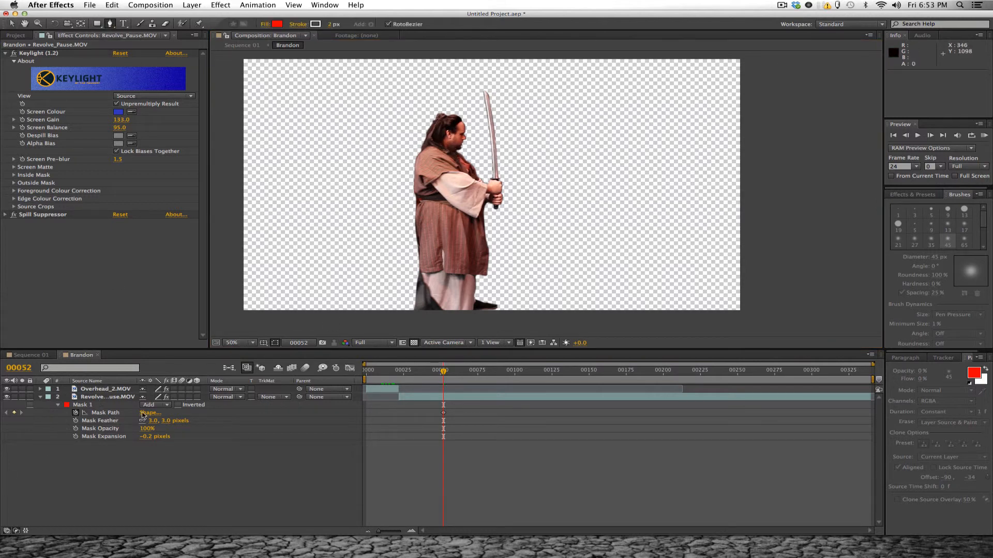
pyautogui.click(153, 405)
pyautogui.click(150, 408)
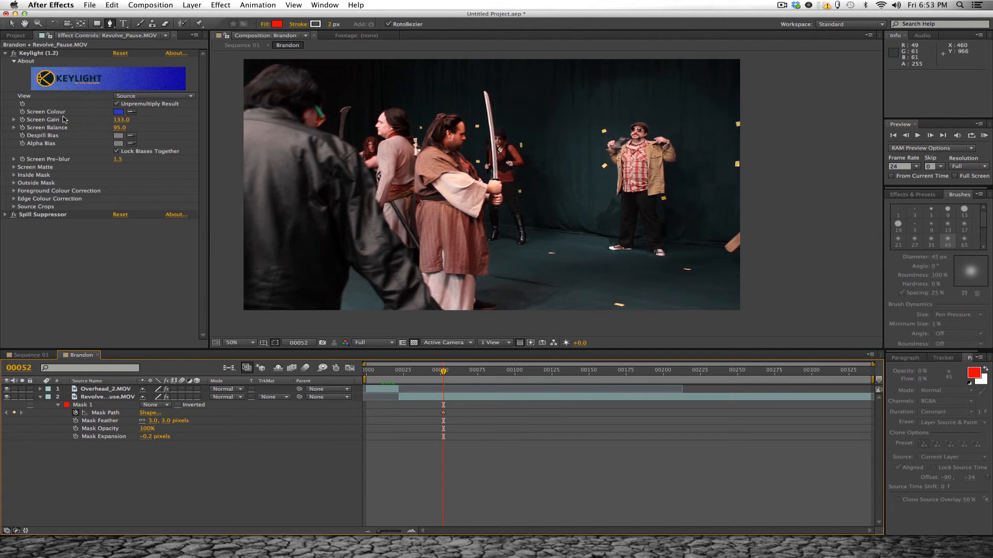
# - Switch the Spill Suppressor effect off and back on to compare the blue screen with and without it
pyautogui.click(12, 214)
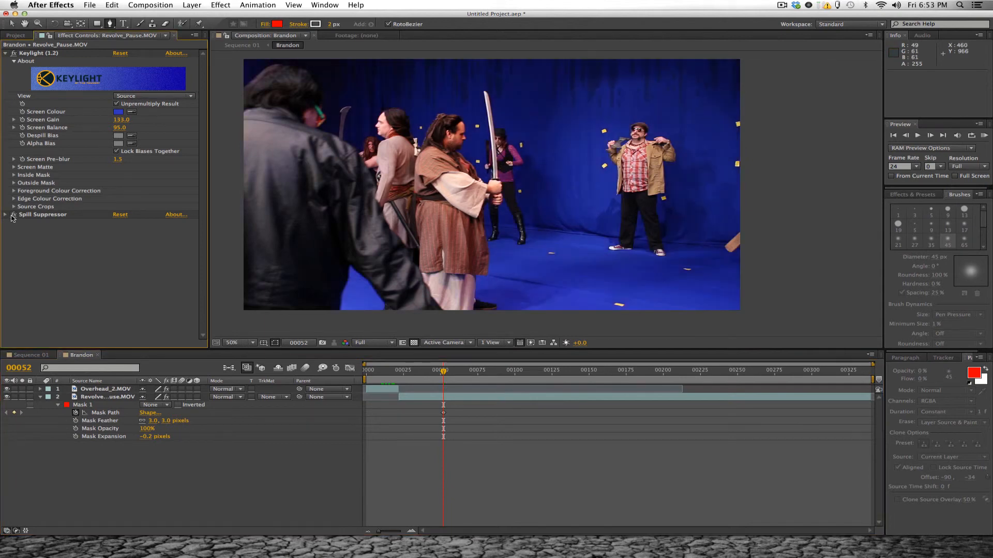
pyautogui.click(12, 215)
pyautogui.click(13, 215)
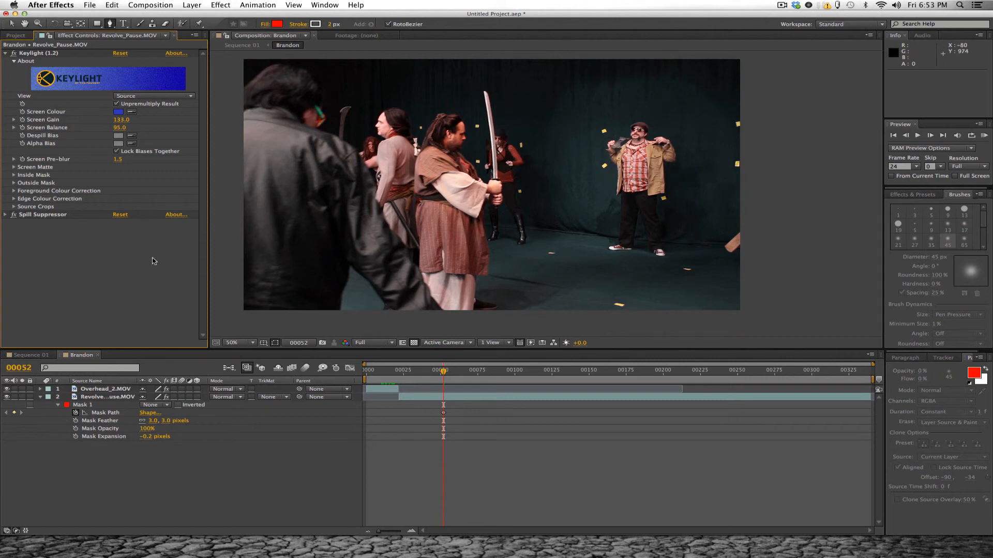
# - Reveal the Spill Suppressor settings, briefly display Mask 1's outline around the swordsman, and deselect it
pyautogui.click(5, 214)
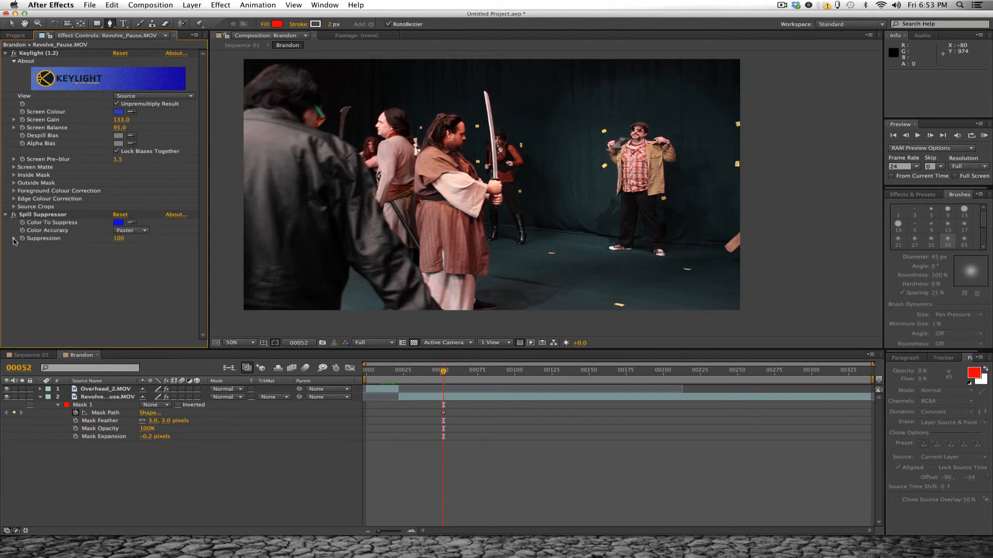
pyautogui.click(14, 239)
pyautogui.click(14, 239)
pyautogui.click(86, 404)
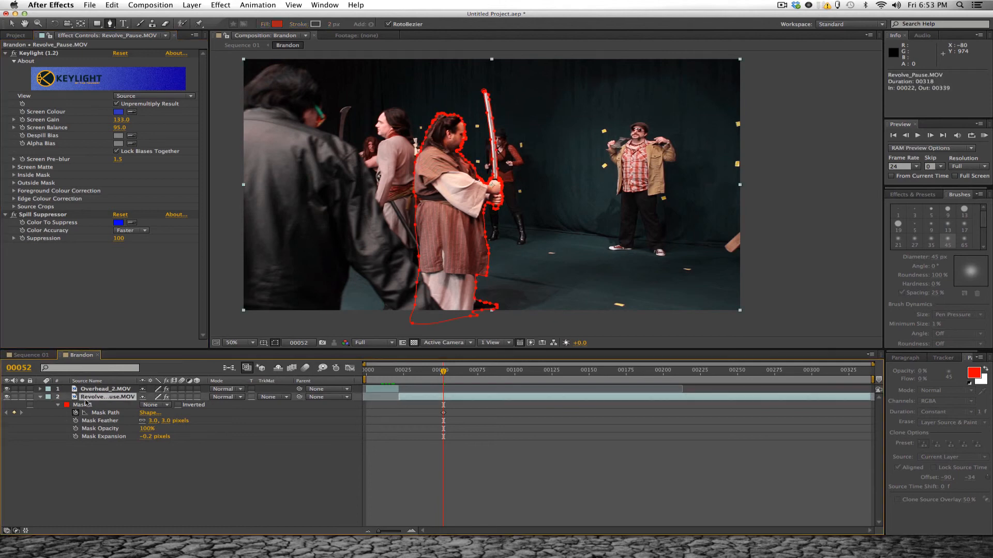
pyautogui.click(113, 483)
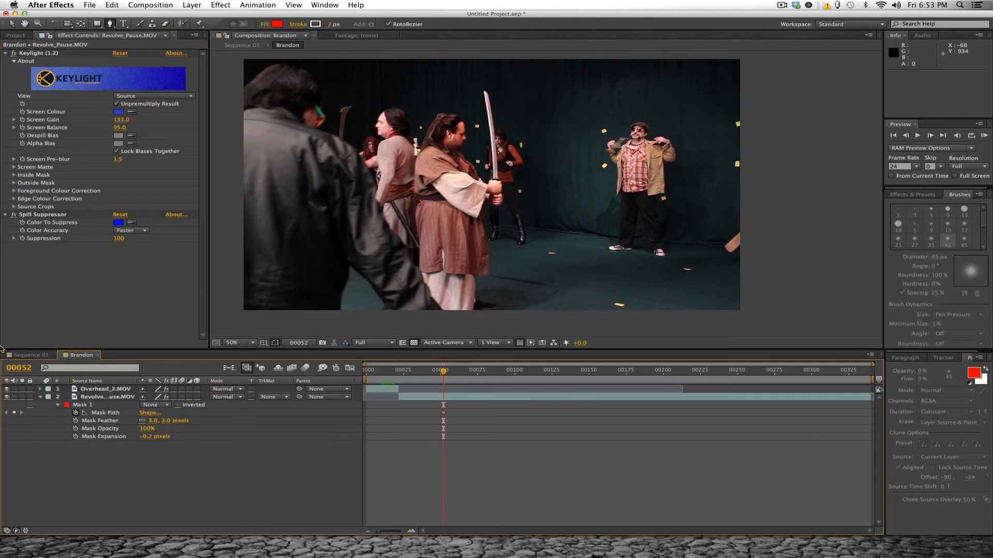
# - Toggle the Spill Suppressor repeatedly to examine its influence on the swordsman's edges and the blue backdrop, leaving it enabled
pyautogui.click(14, 216)
pyautogui.click(14, 215)
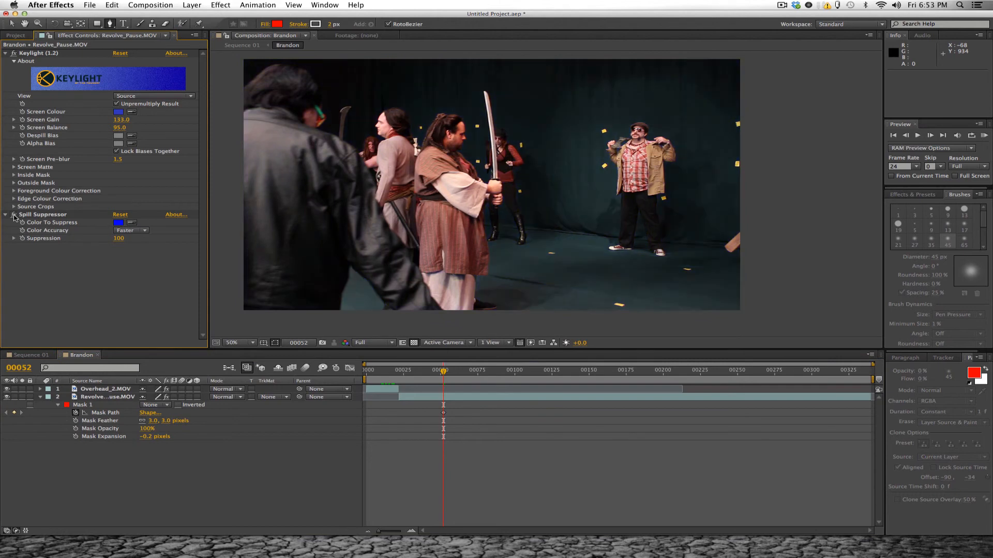
pyautogui.click(14, 215)
pyautogui.click(14, 215)
pyautogui.click(14, 215)
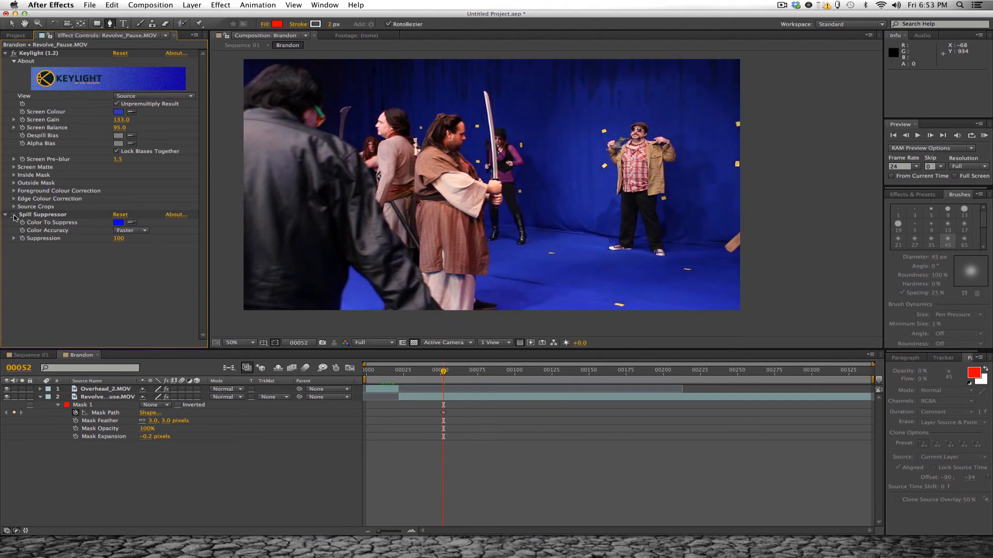
pyautogui.click(14, 215)
pyautogui.click(14, 215)
pyautogui.click(14, 215)
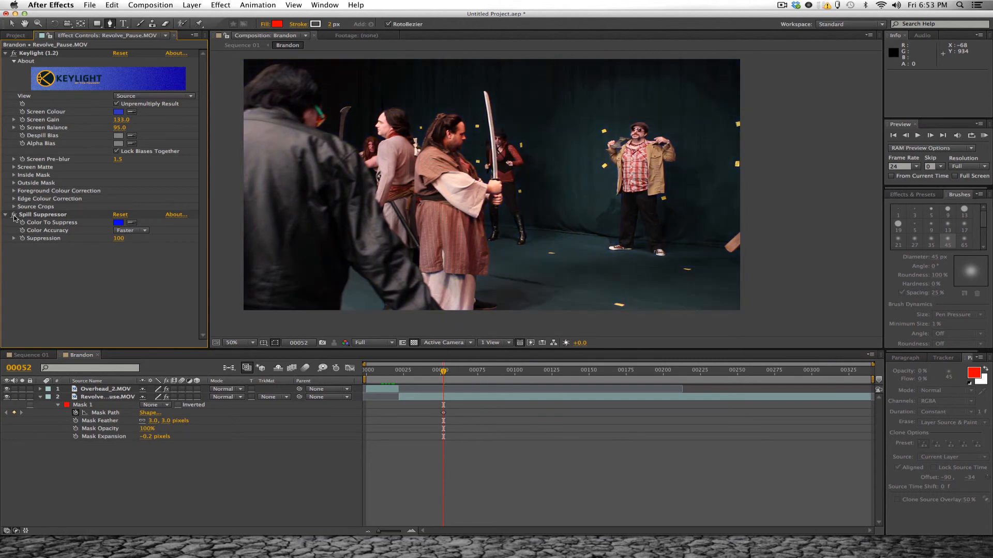
pyautogui.click(14, 215)
pyautogui.click(14, 215)
pyautogui.click(14, 215)
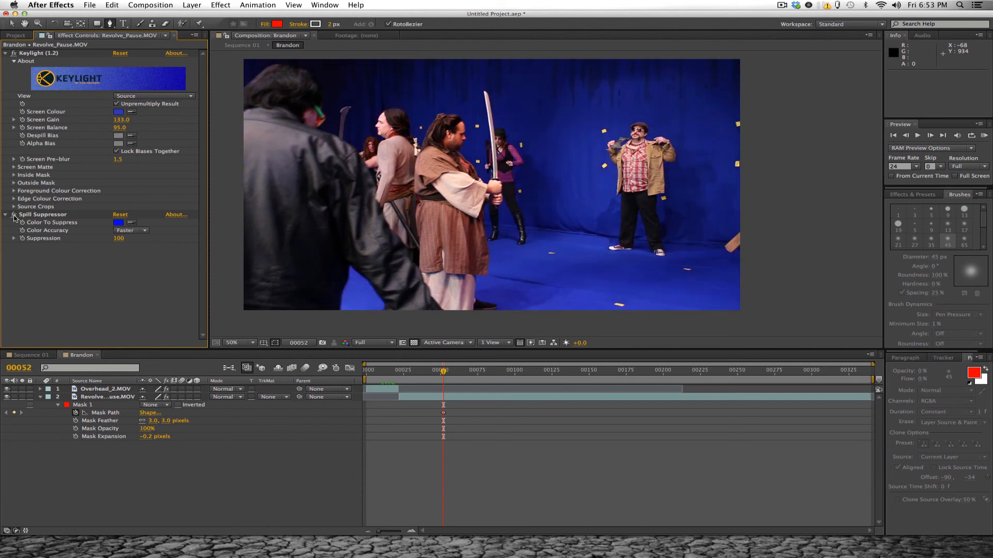
pyautogui.click(14, 215)
pyautogui.click(14, 216)
pyautogui.click(14, 215)
pyautogui.click(14, 215)
pyautogui.click(15, 216)
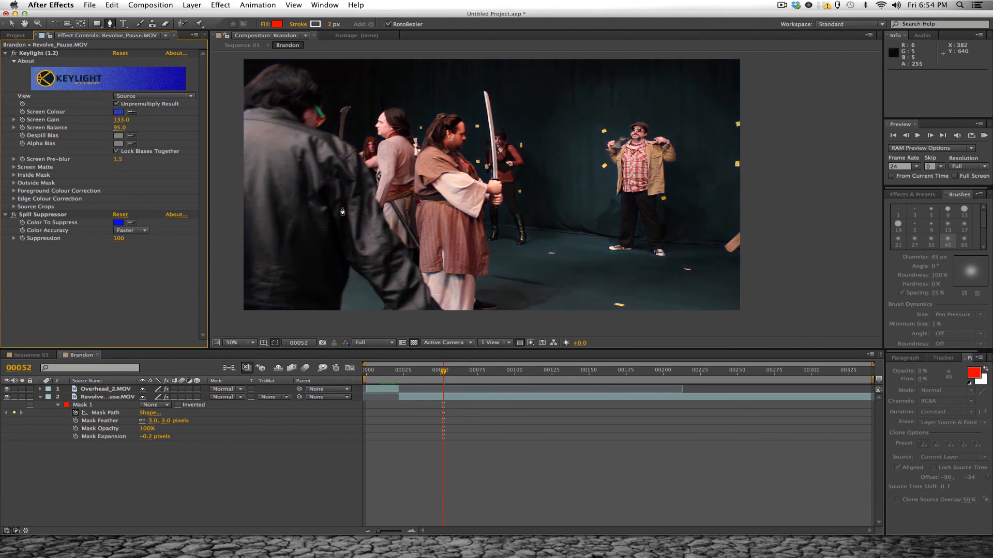